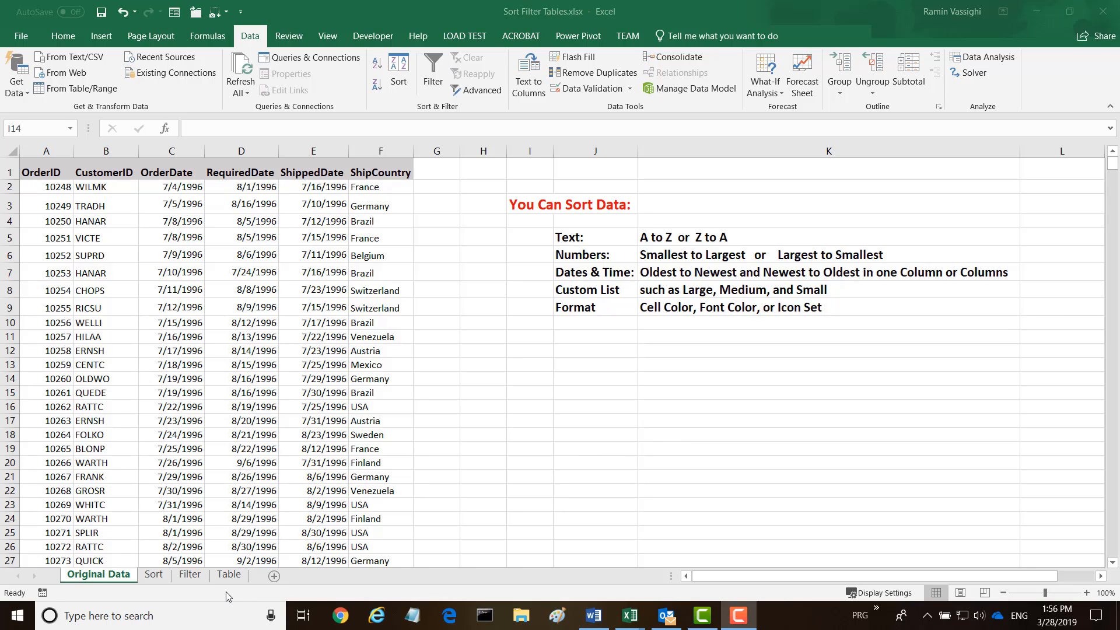
# Look over the Sort, Filter and Table sheets, ending back on Sort
pyautogui.click(153, 575)
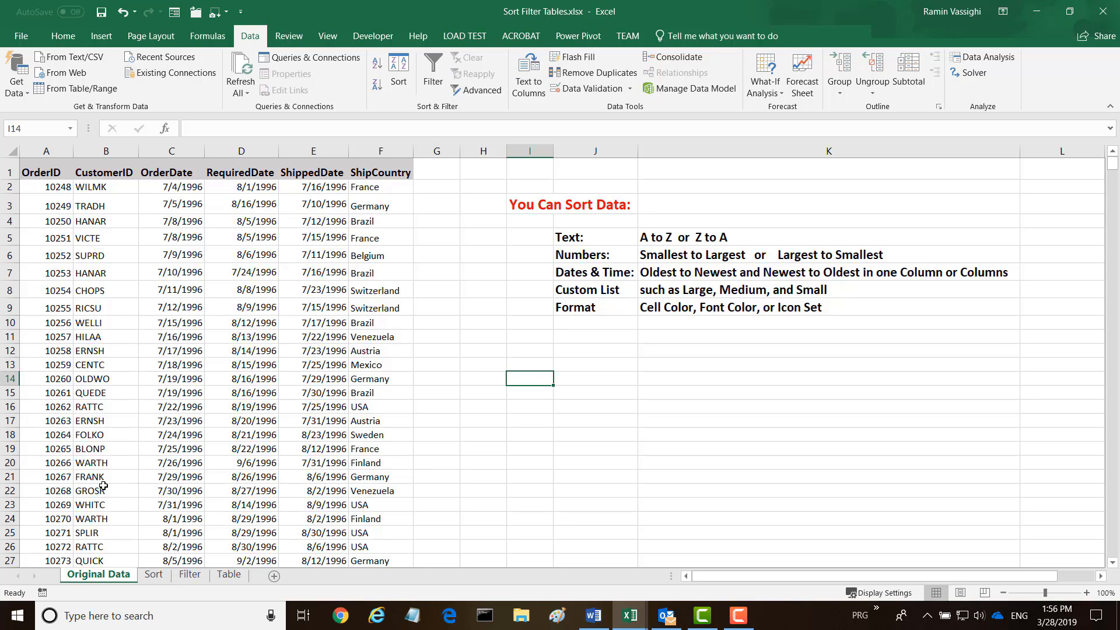
pyautogui.click(154, 575)
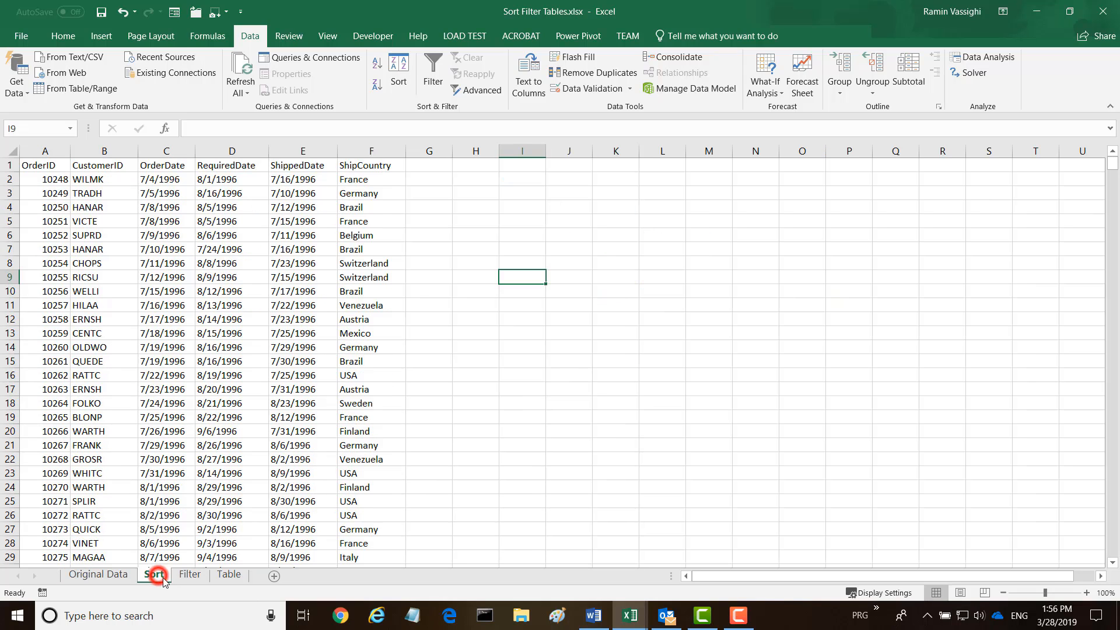
pyautogui.click(190, 575)
pyautogui.click(228, 575)
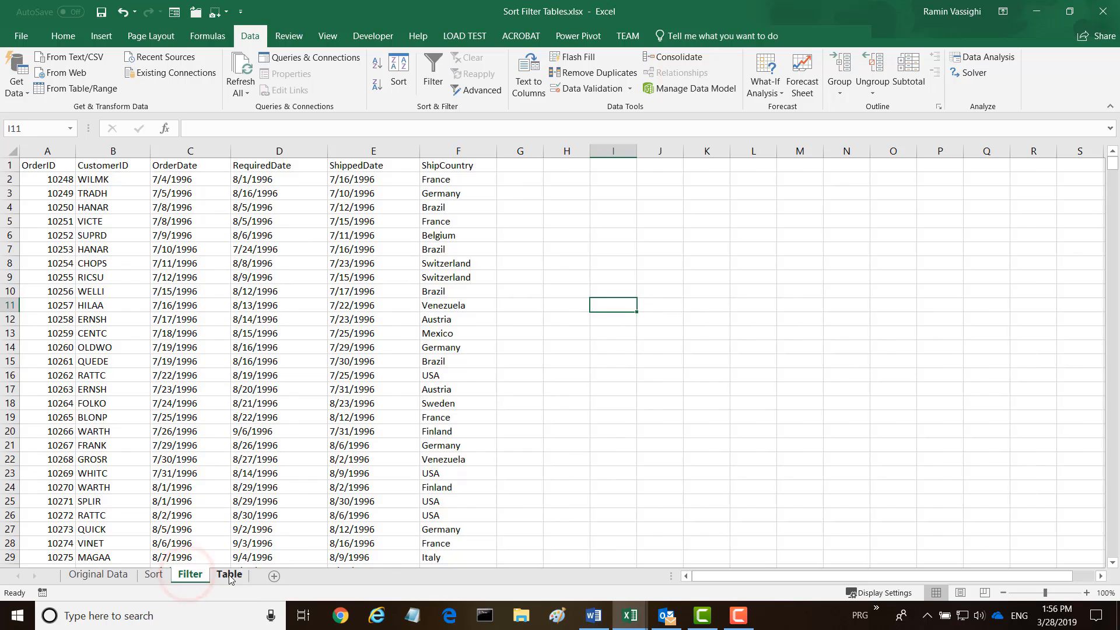
pyautogui.click(154, 575)
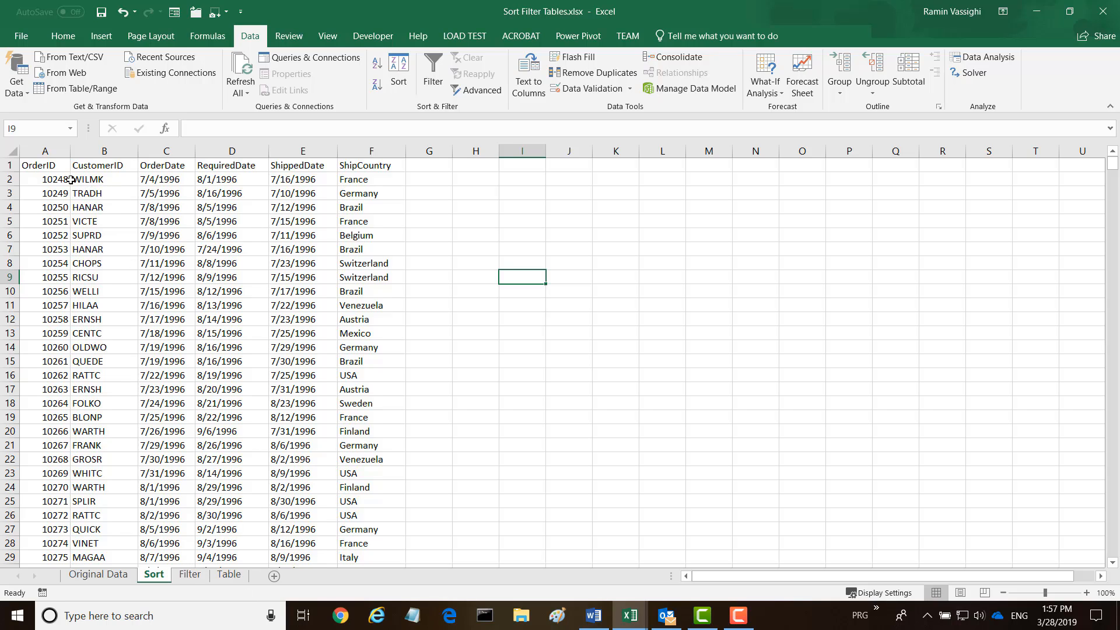
# Ctrl-select the Filter and Table tabs to group them with the Sort sheet
pyautogui.click(154, 574)
pyautogui.keyDown('ctrl'); pyautogui.click(187, 576); pyautogui.keyUp('ctrl')
pyautogui.keyDown('ctrl'); pyautogui.click(222, 577); pyautogui.keyUp('ctrl')
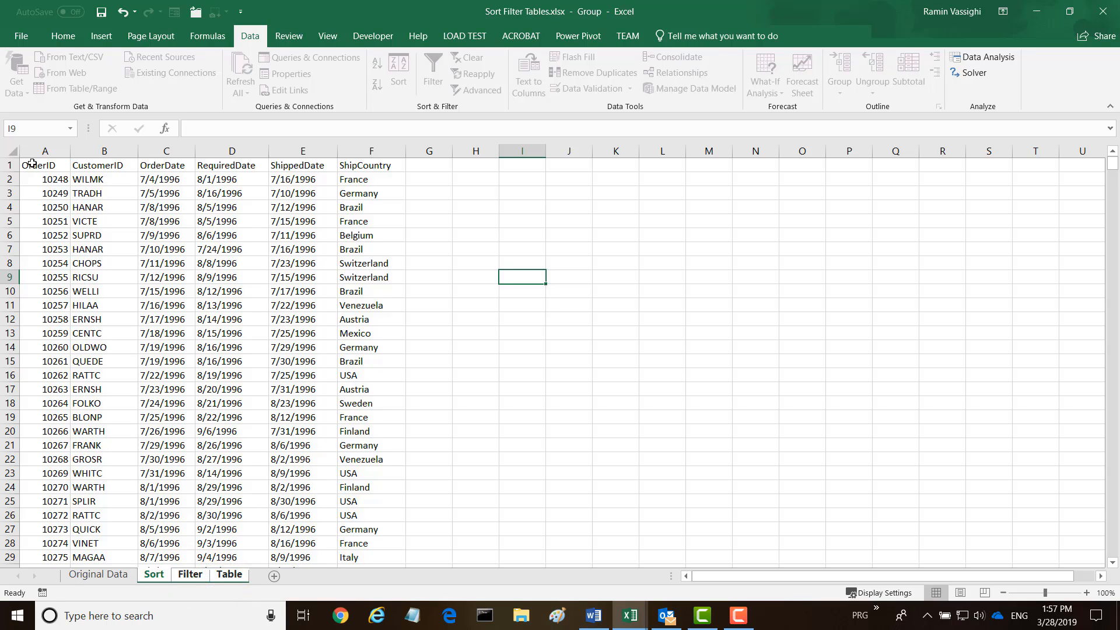
# Make headers A1:F1 bold, size 12, with a blue-grey fill
pyautogui.moveTo(28, 165); pyautogui.dragTo(371, 168)
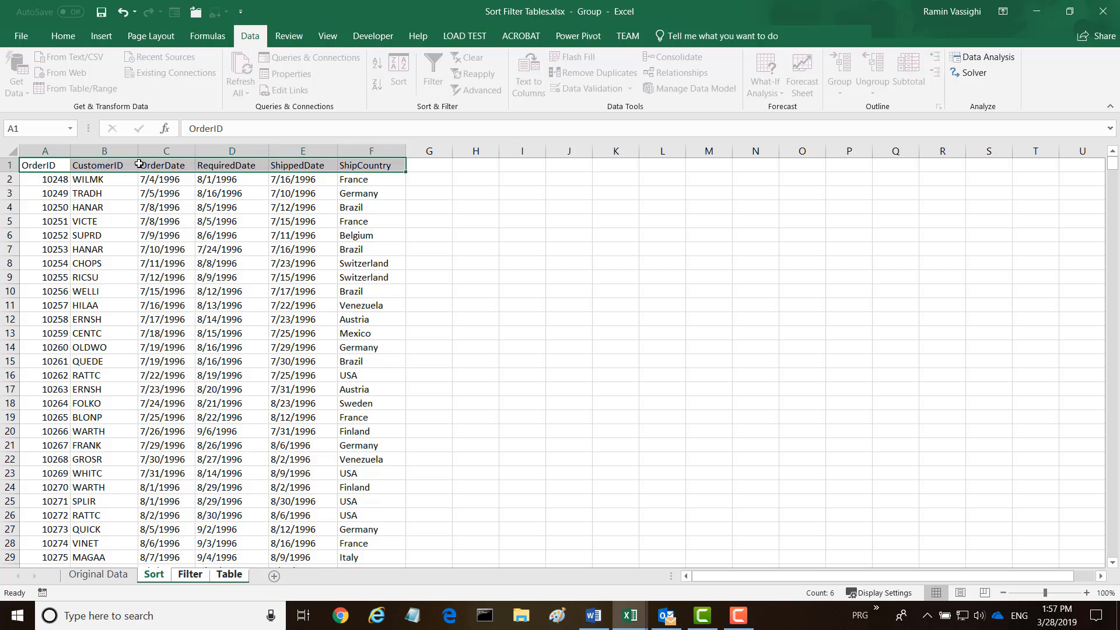
pyautogui.click(66, 37)
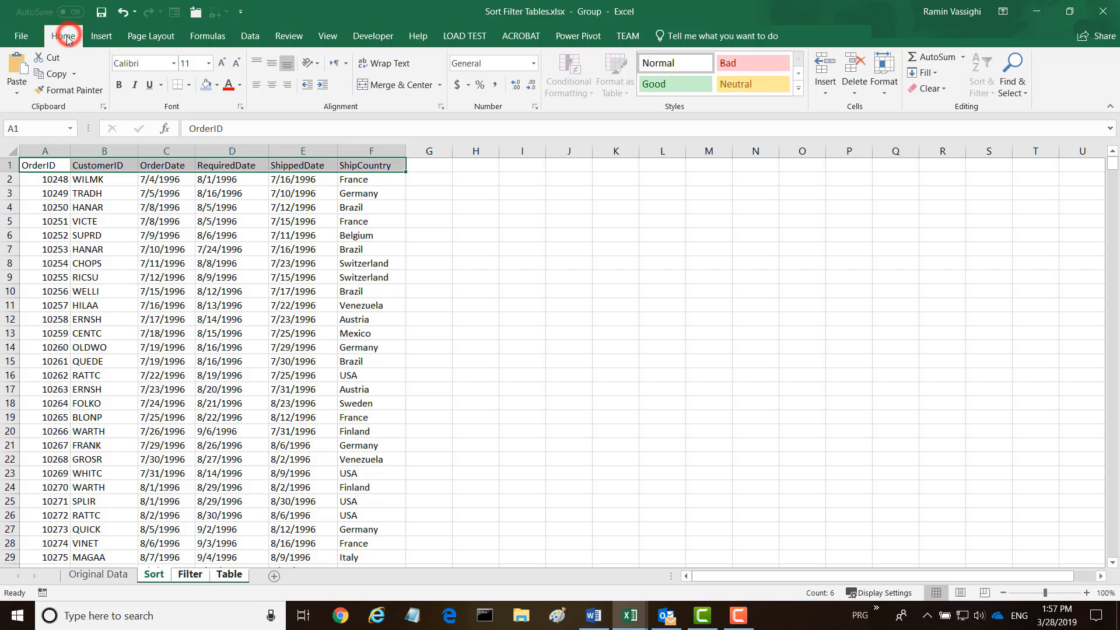
pyautogui.click(119, 86)
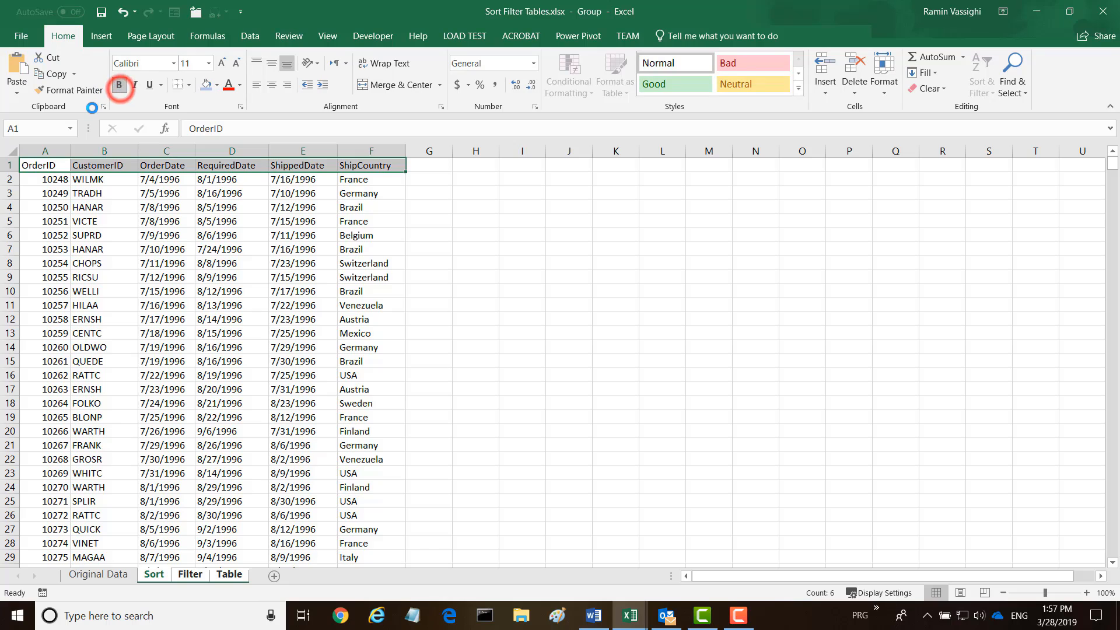
pyautogui.click(209, 67)
pyautogui.click(186, 134)
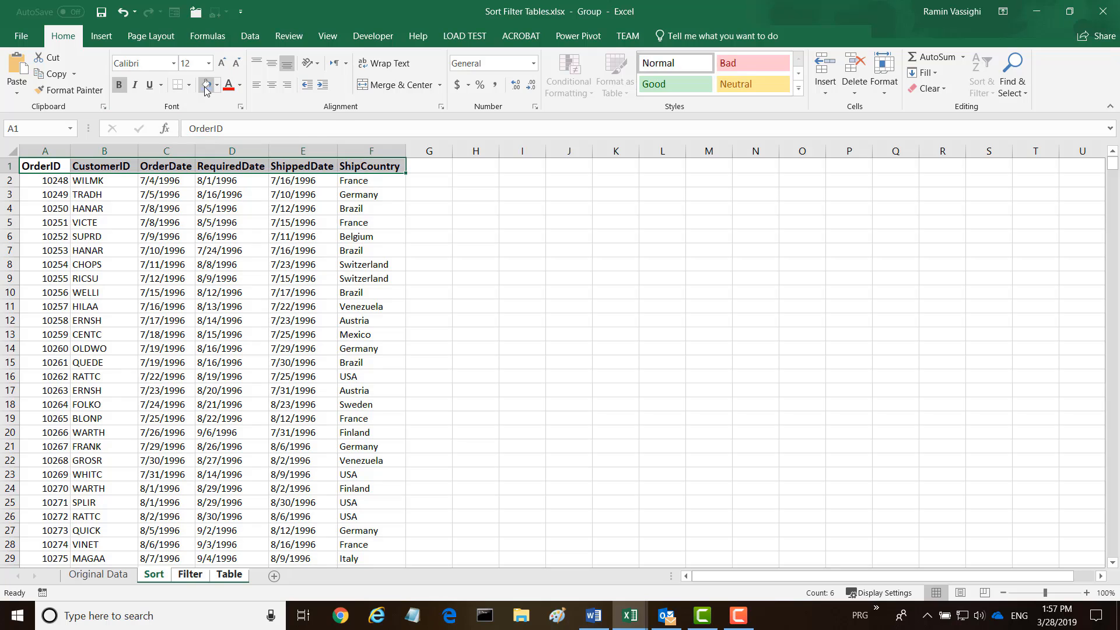
pyautogui.click(205, 86)
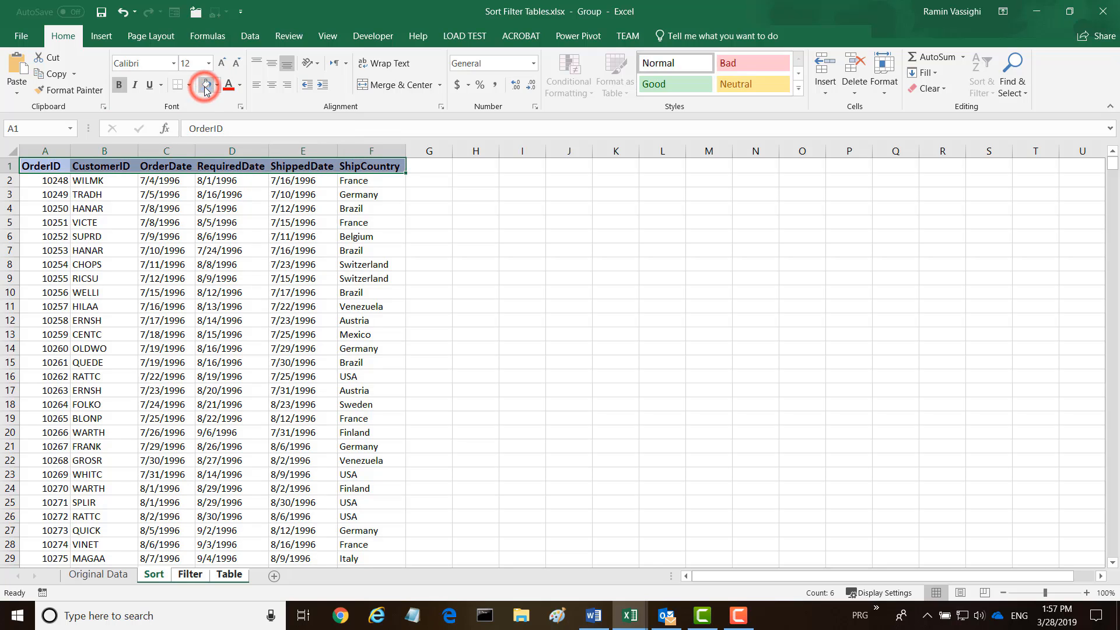
# Centre the date columns C to E and widen ShipCountry to 16.00
pyautogui.click(166, 150)
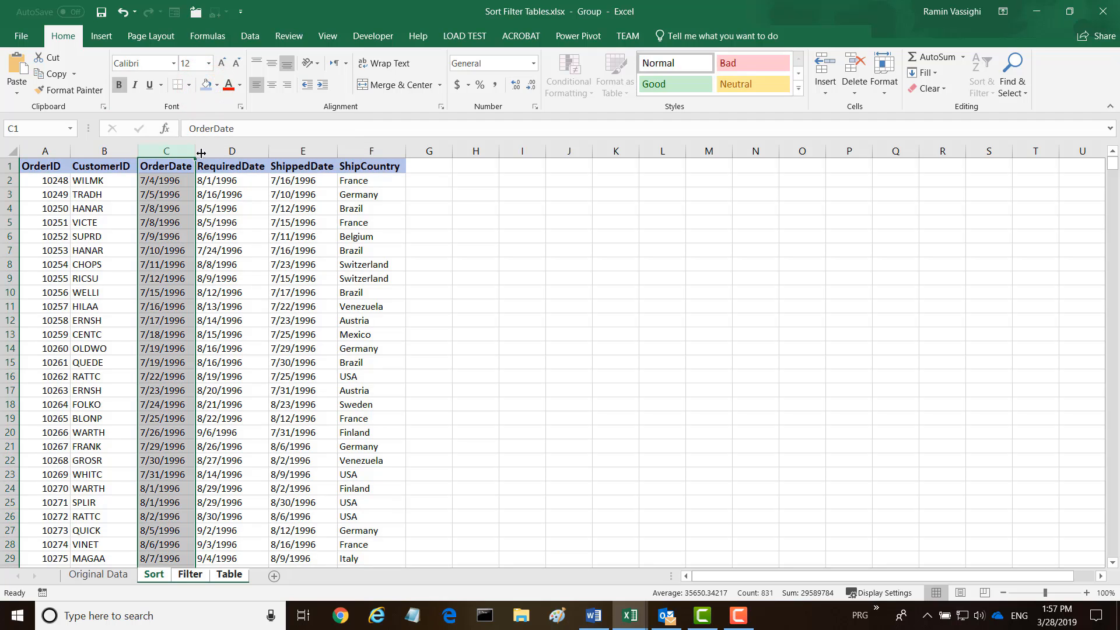
pyautogui.keyDown('shift'); pyautogui.click(303, 150); pyautogui.keyUp('shift')
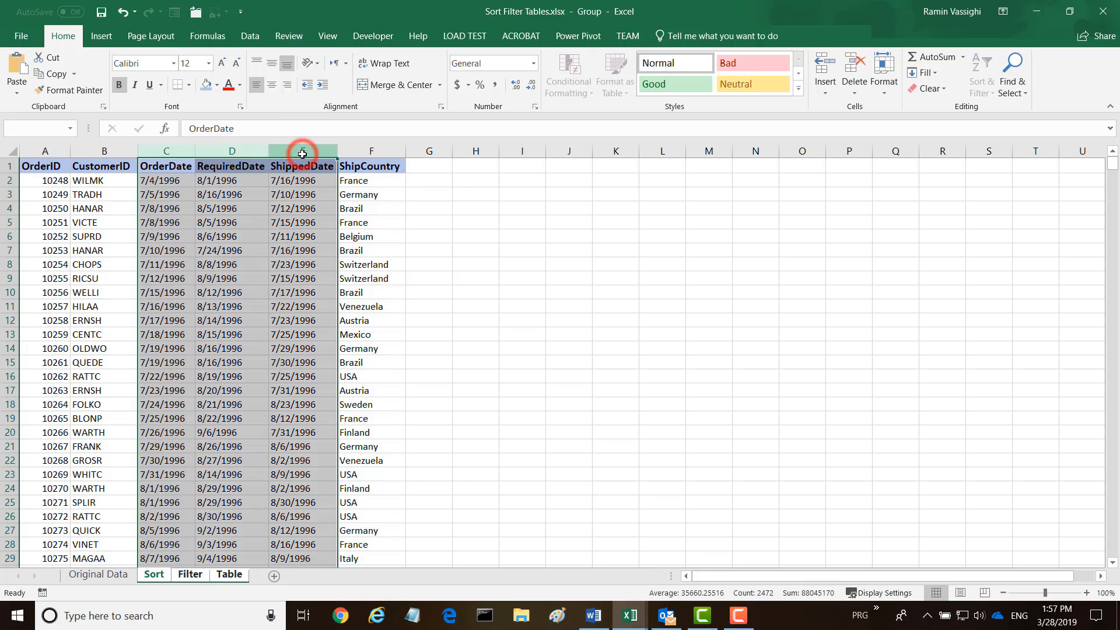
pyautogui.click(272, 89)
pyautogui.click(365, 151)
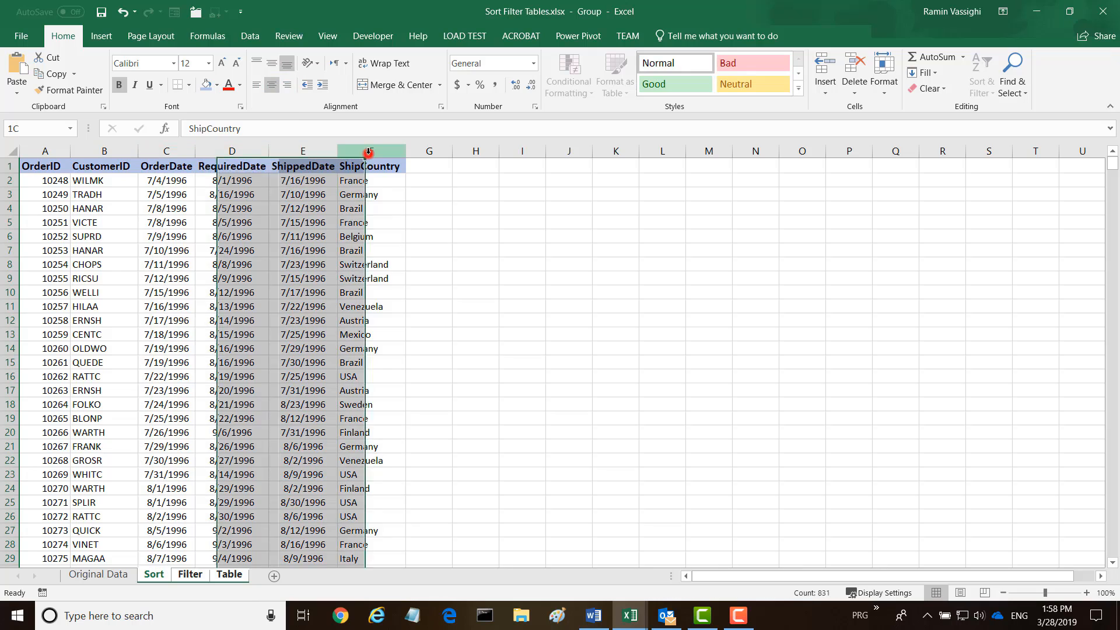
pyautogui.moveTo(401, 154); pyautogui.dragTo(427, 155)
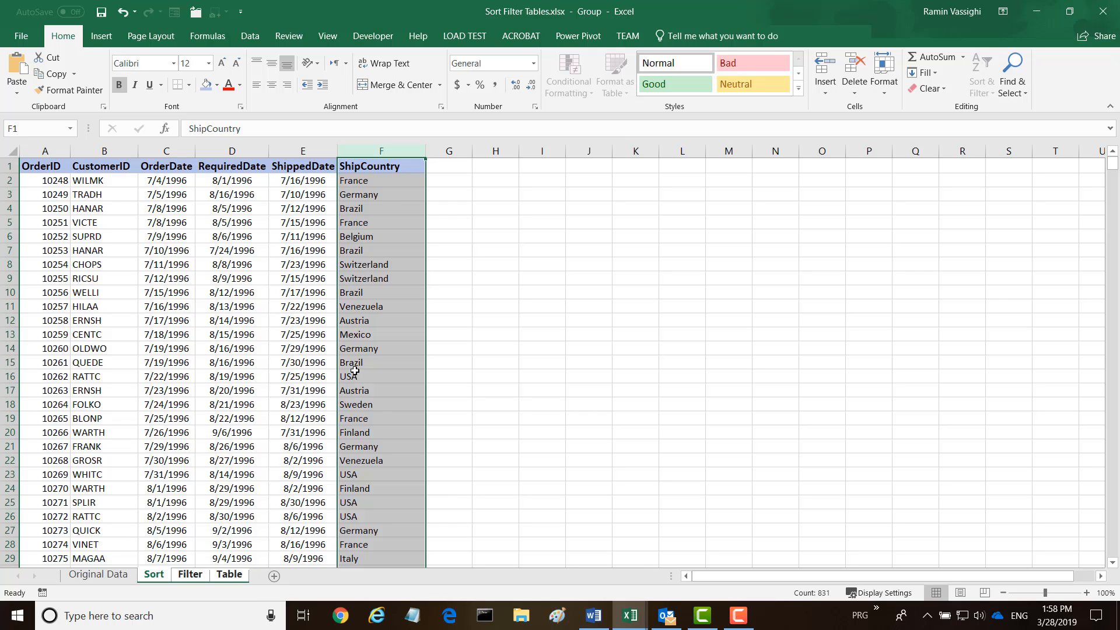
# Check the Filter and Table formatting, ungroup via Original Data, and return to Sort
pyautogui.click(190, 574)
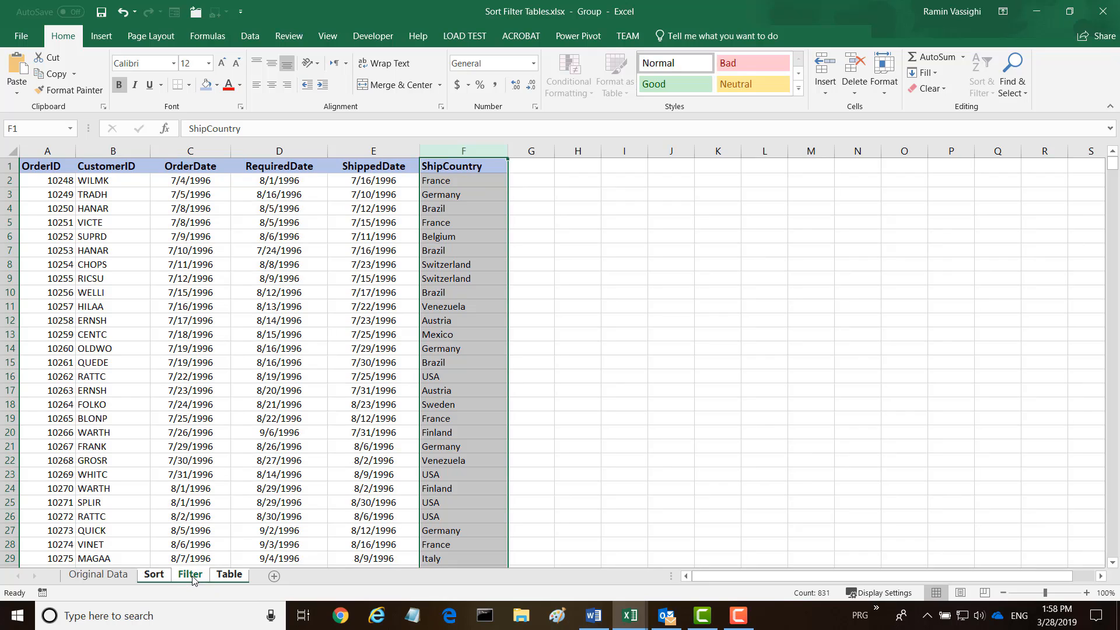
pyautogui.click(225, 577)
pyautogui.click(108, 574)
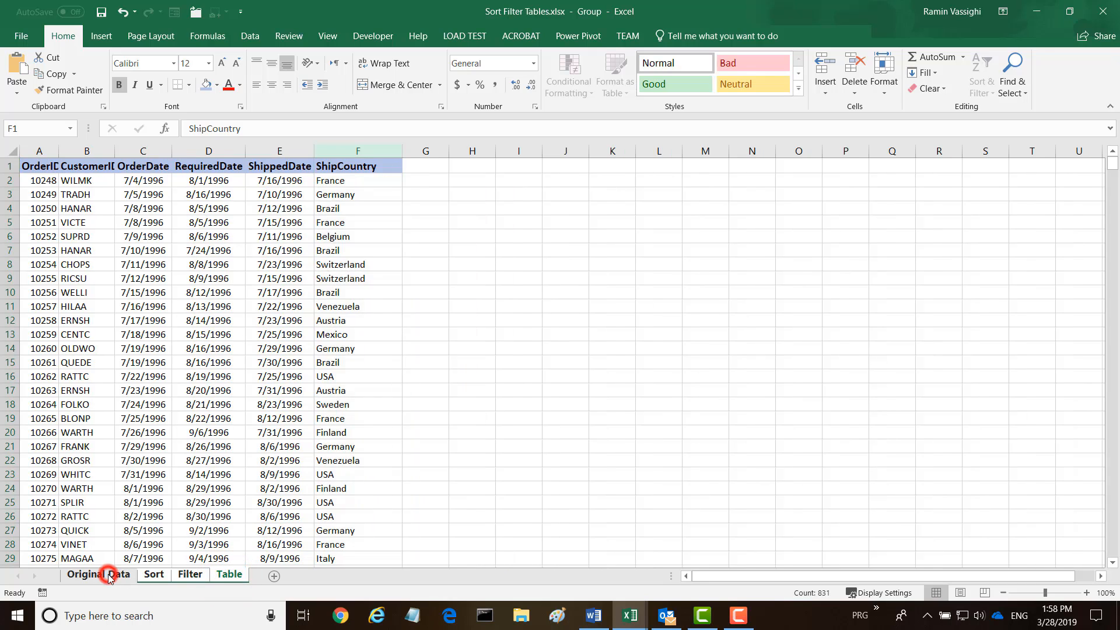
pyautogui.click(151, 575)
pyautogui.click(190, 576)
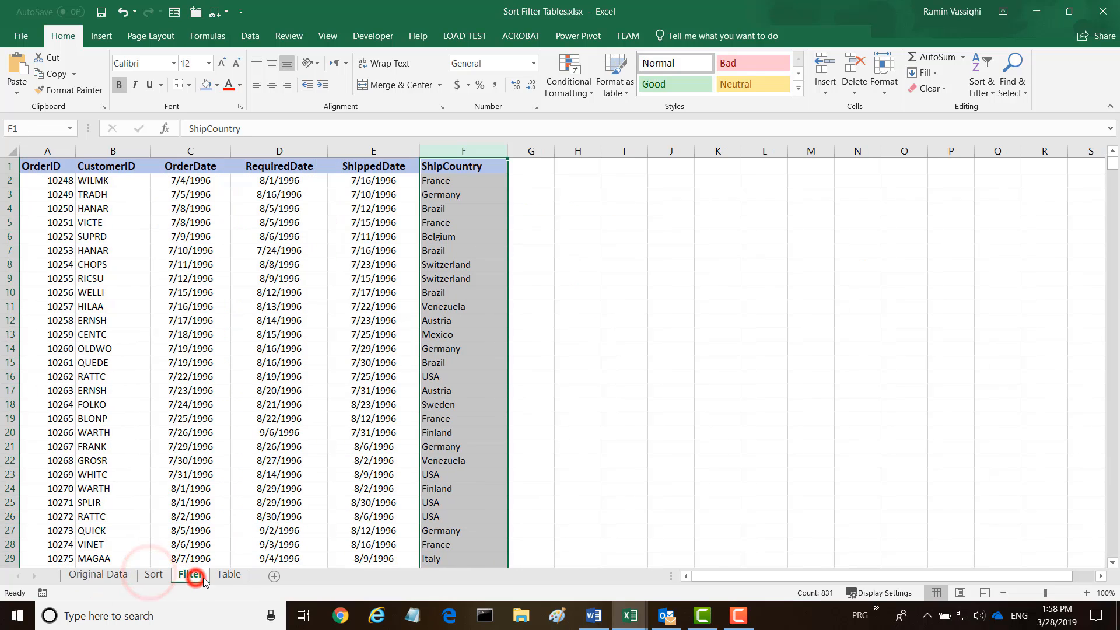
pyautogui.click(232, 577)
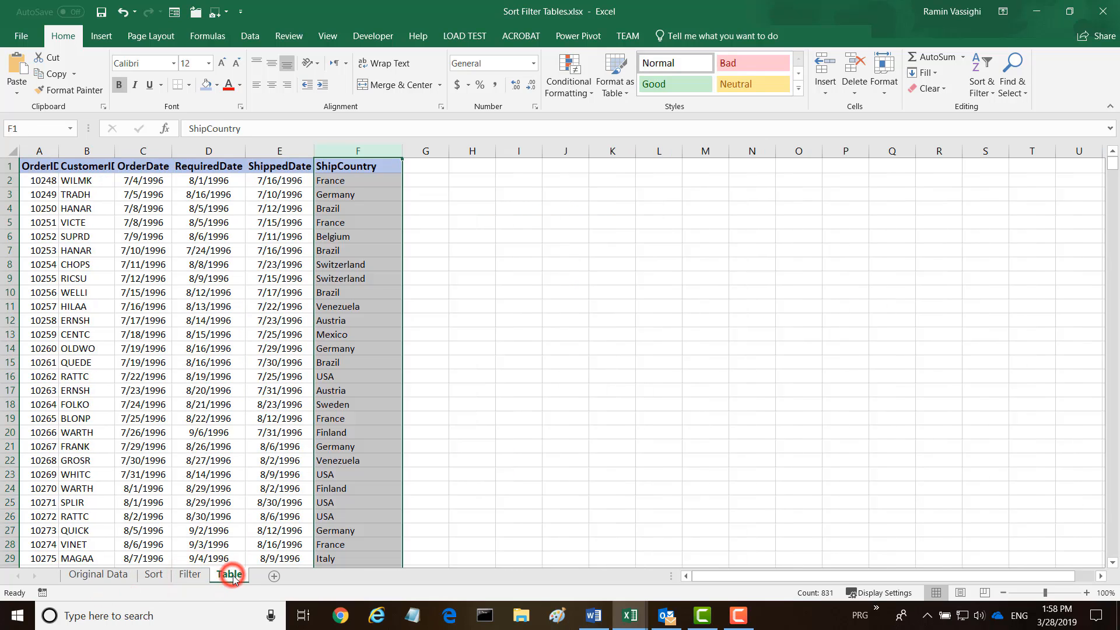
pyautogui.click(150, 574)
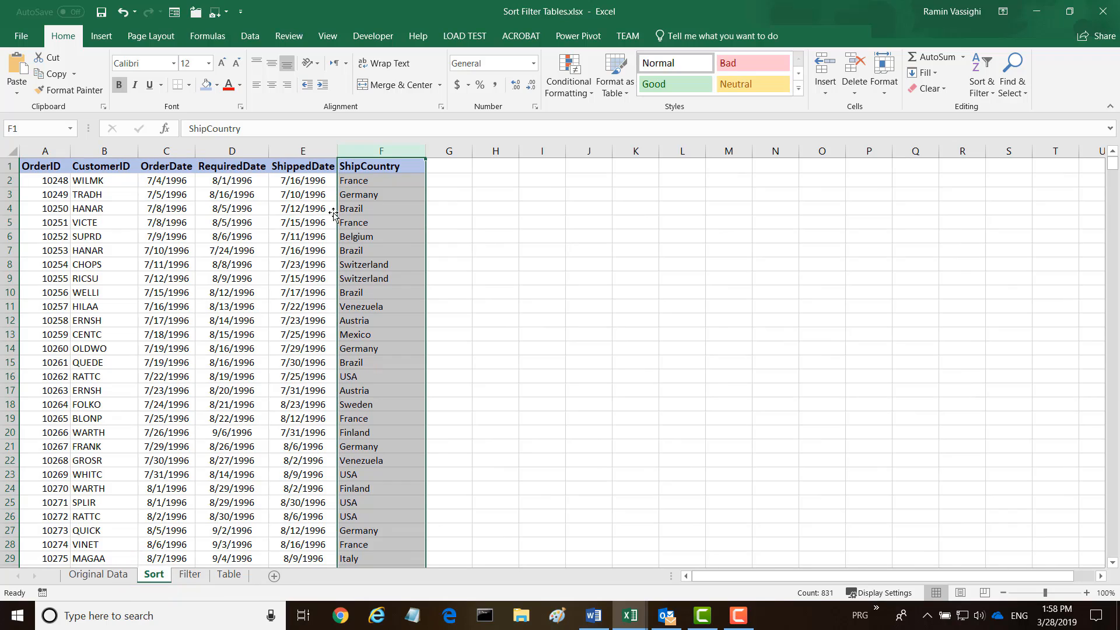
# Select the Sort sheet's full data range from A1 to F833
pyautogui.click(35, 166)
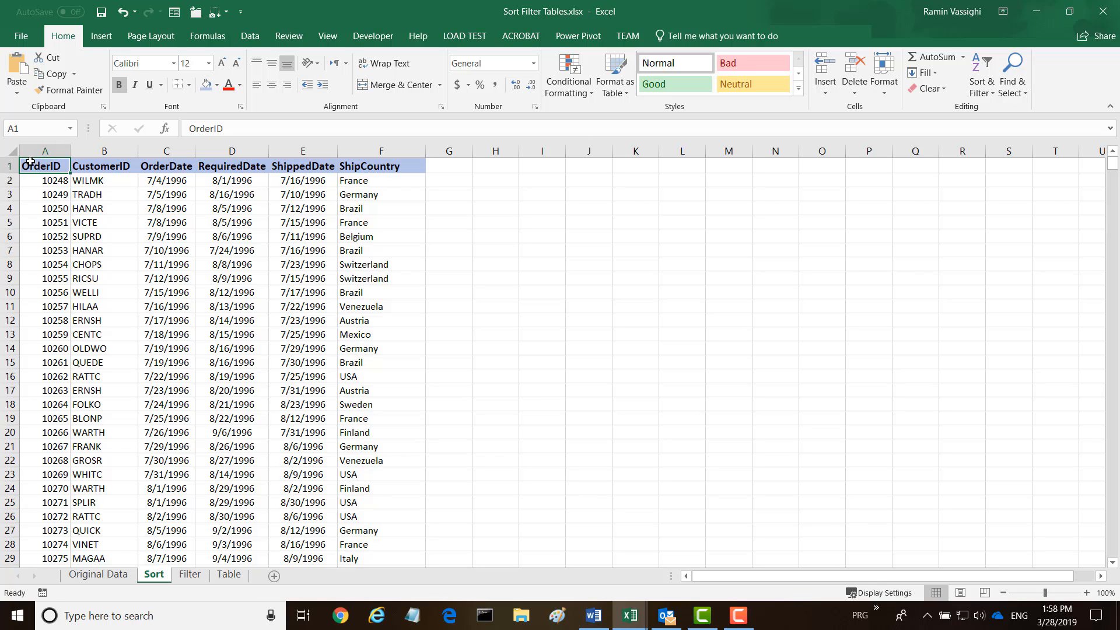
pyautogui.hotkey('ctrl', 'shift', 'End')
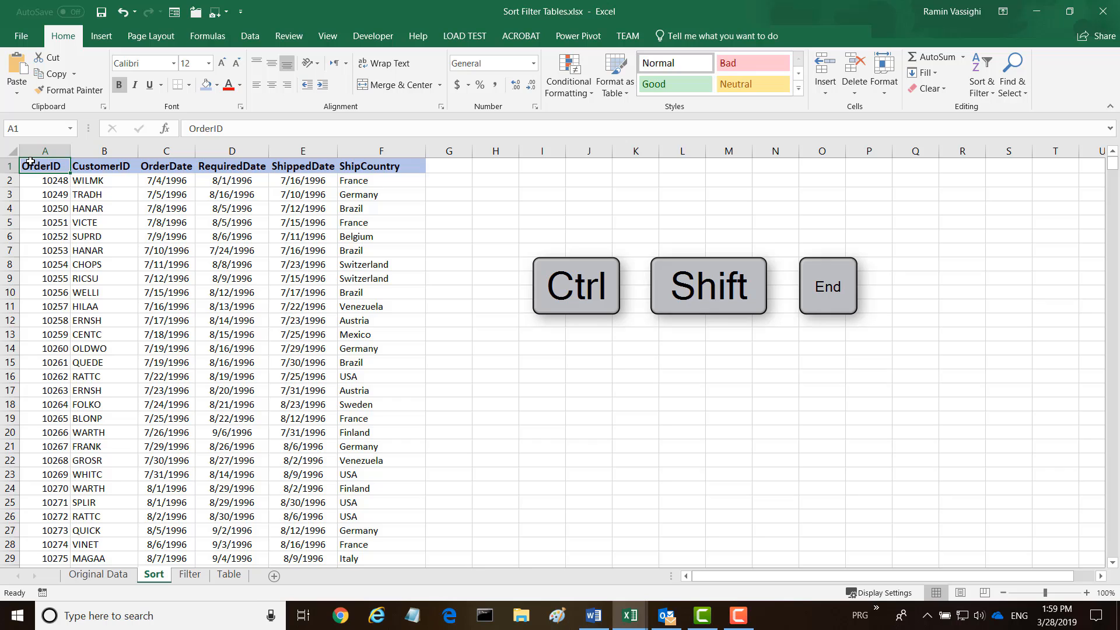
pyautogui.hotkey('ctrl', 'shift', 'End')
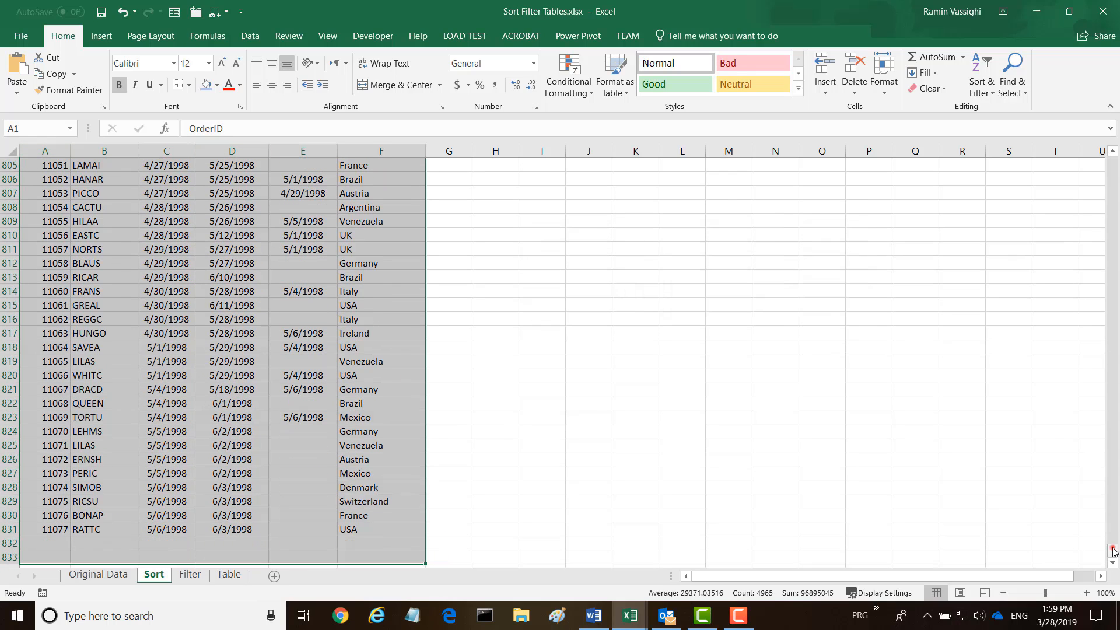
pyautogui.moveTo(1112, 550); pyautogui.dragTo(1111, 153)
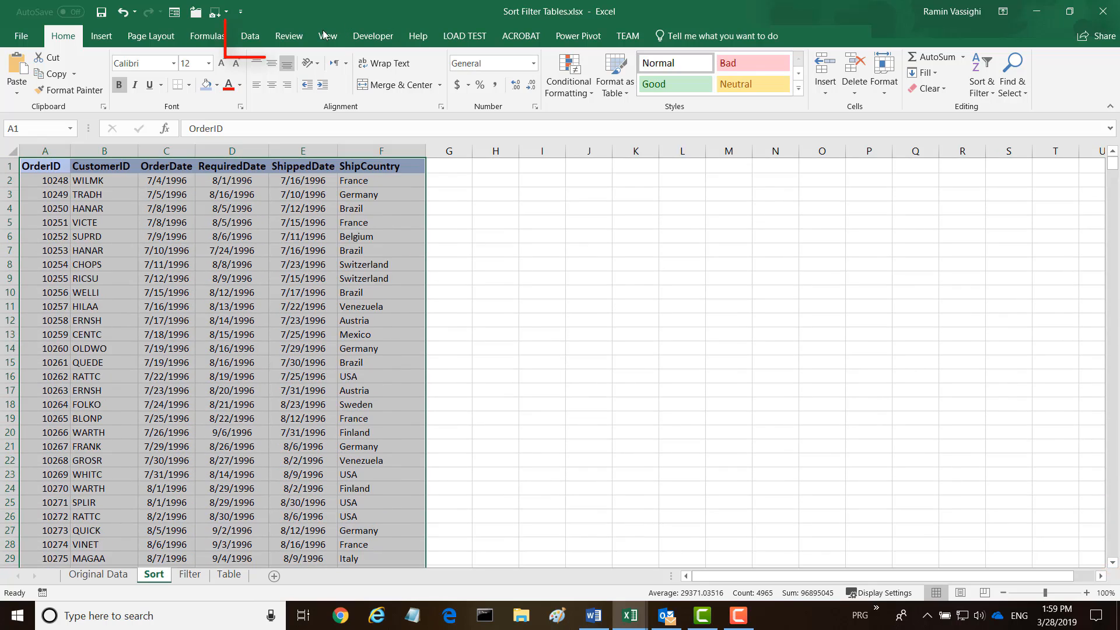
pyautogui.click(252, 37)
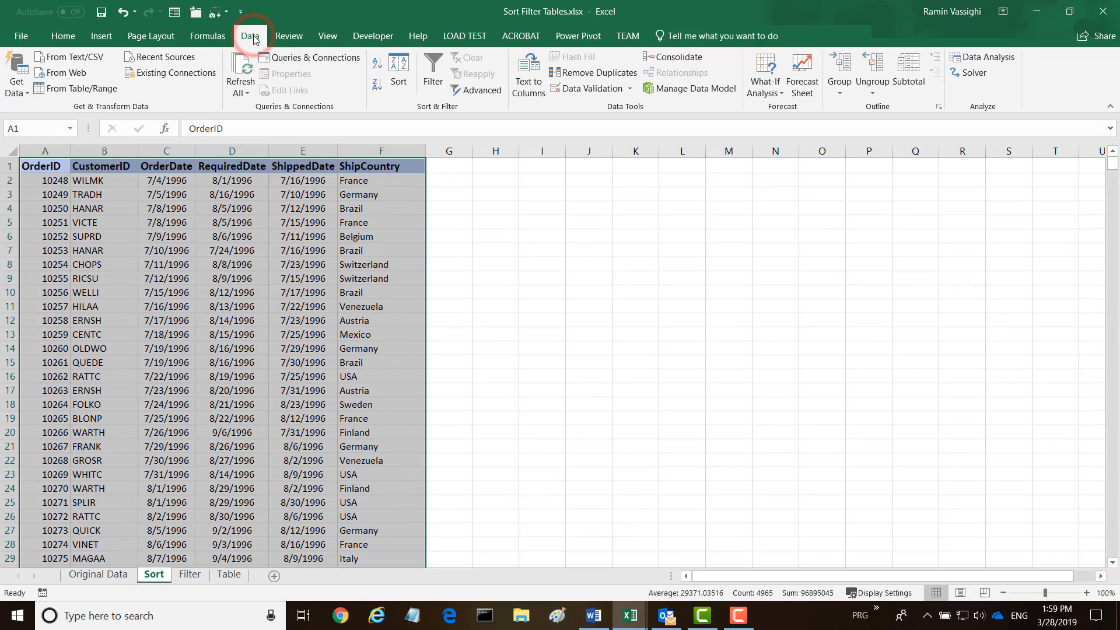
# Sort the data by ShipCountry from Z to A so Venezuela orders come first
pyautogui.click(398, 72)
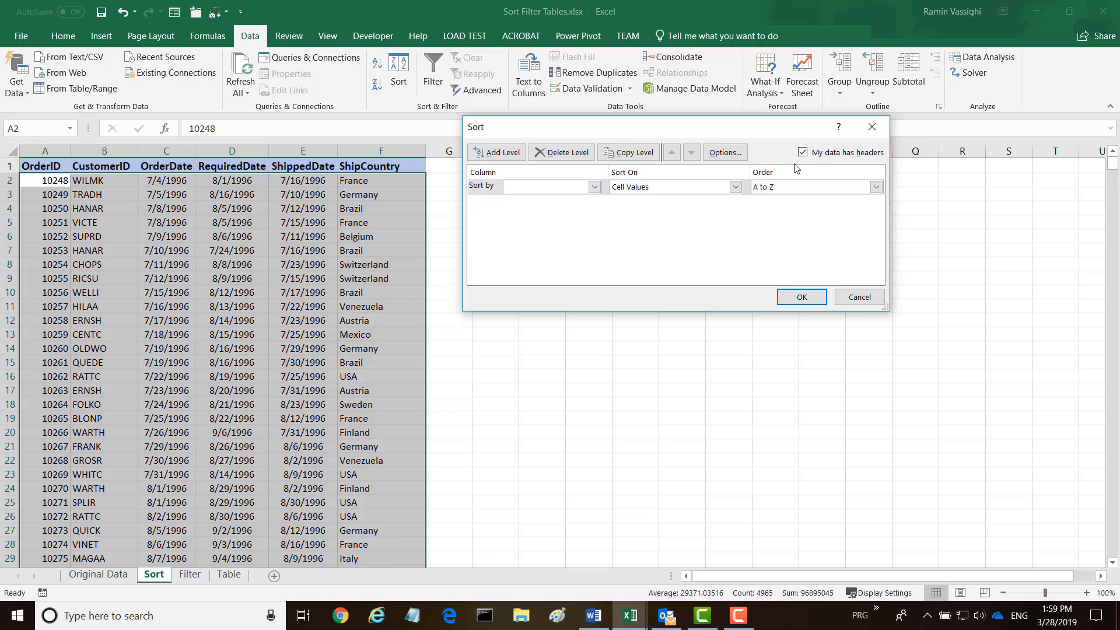
pyautogui.click(593, 188)
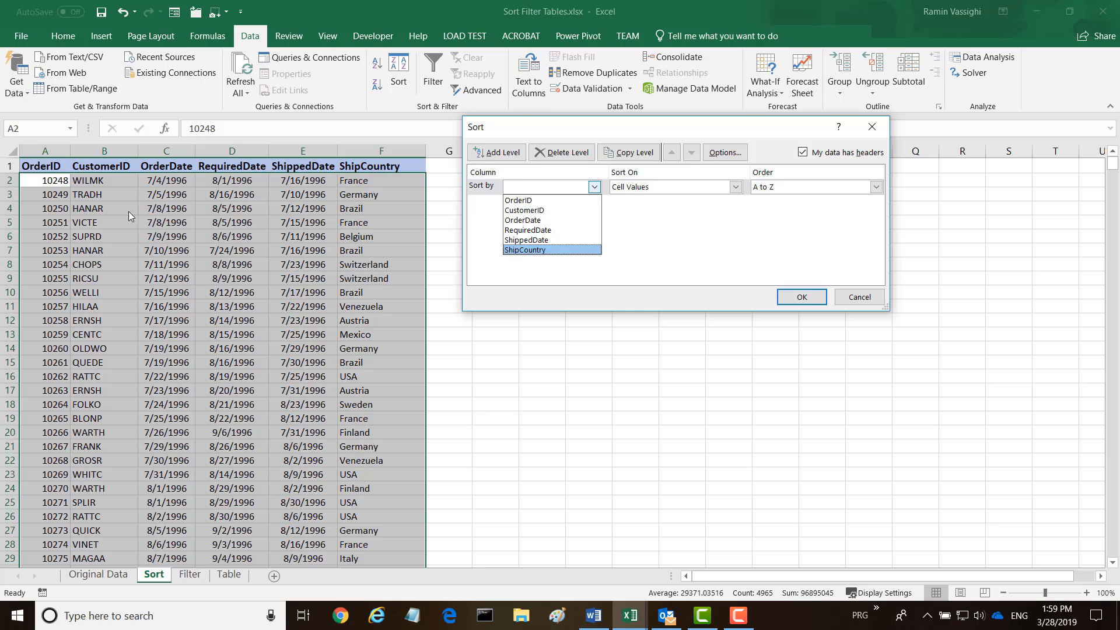
pyautogui.click(521, 250)
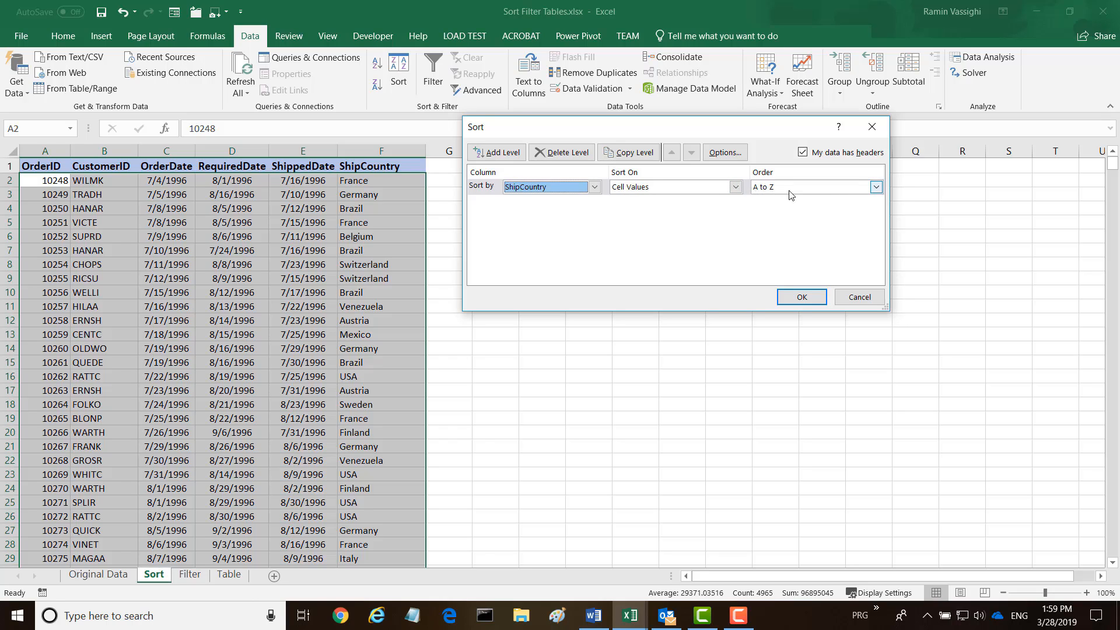
pyautogui.click(876, 187)
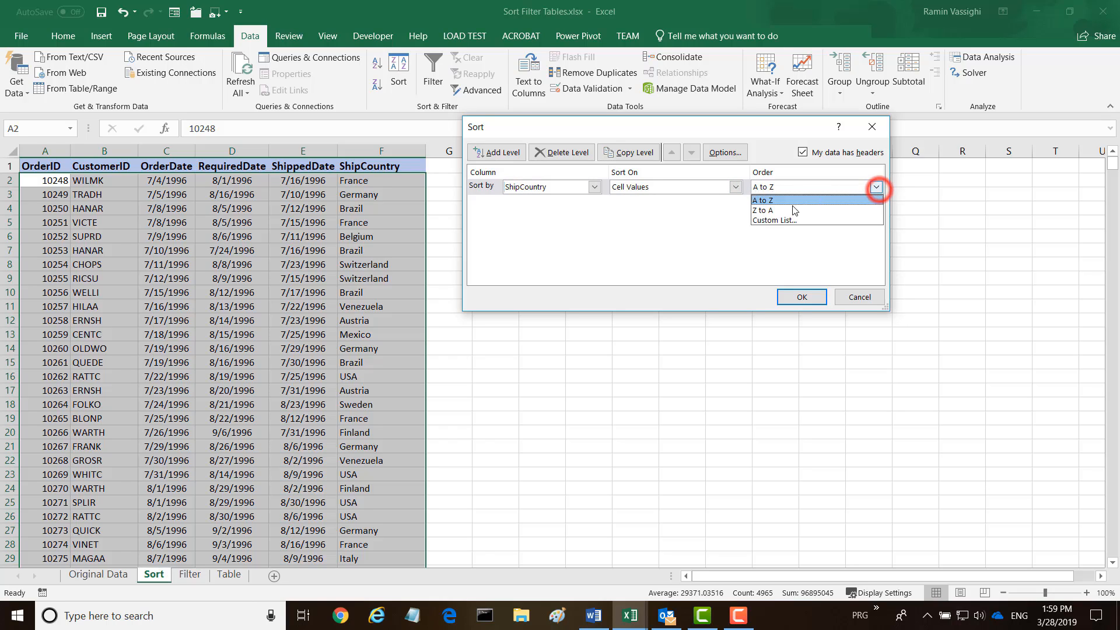
pyautogui.click(761, 212)
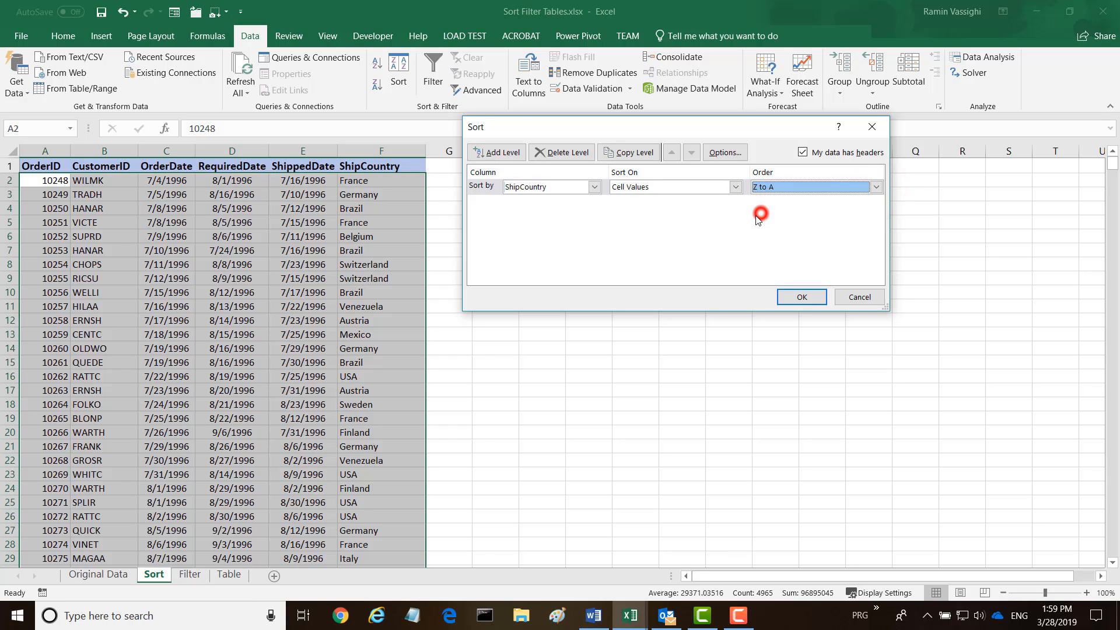
pyautogui.click(802, 297)
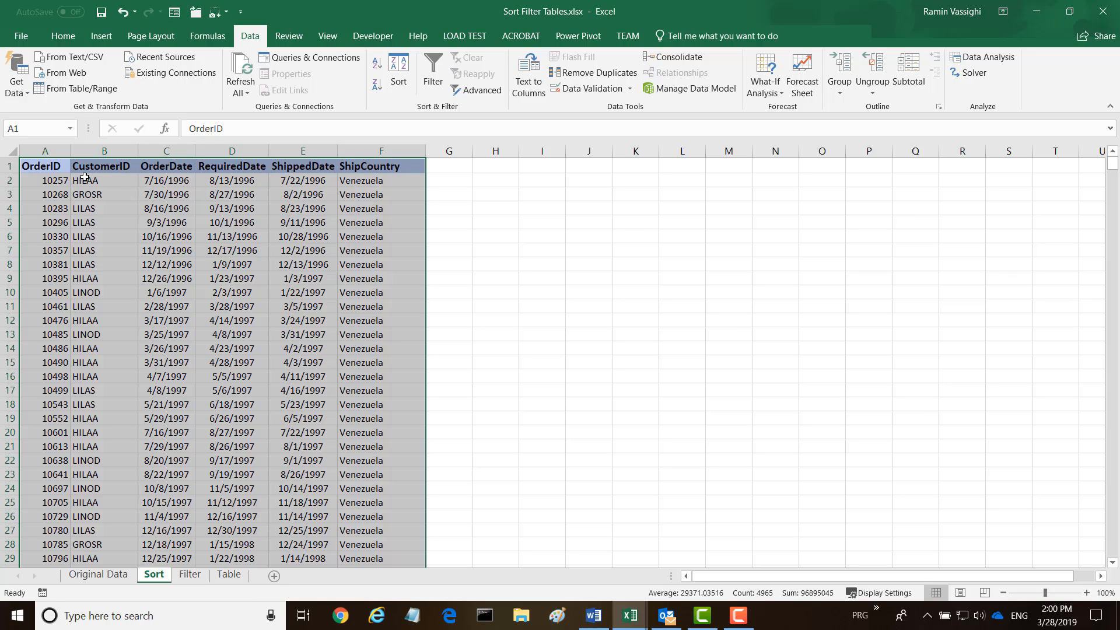
# Restore the table's original row order
pyautogui.hotkey('alt', 'a')
pyautogui.press('s')
pyautogui.press('a')
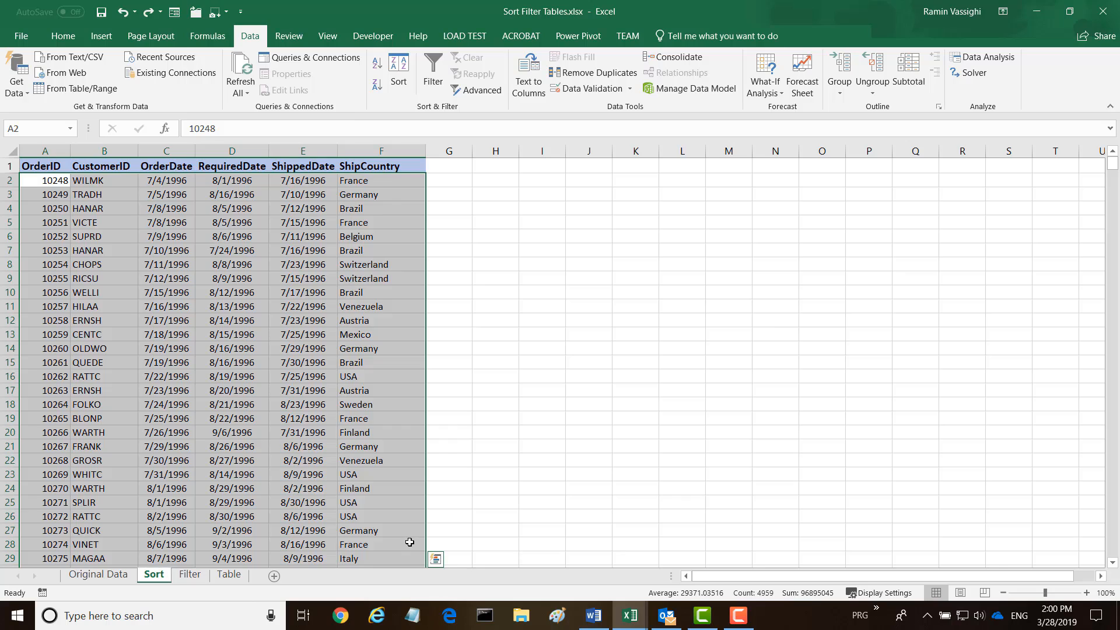
# Sort the orders by OrderID from largest to smallest, starting with 11077
pyautogui.click(400, 73)
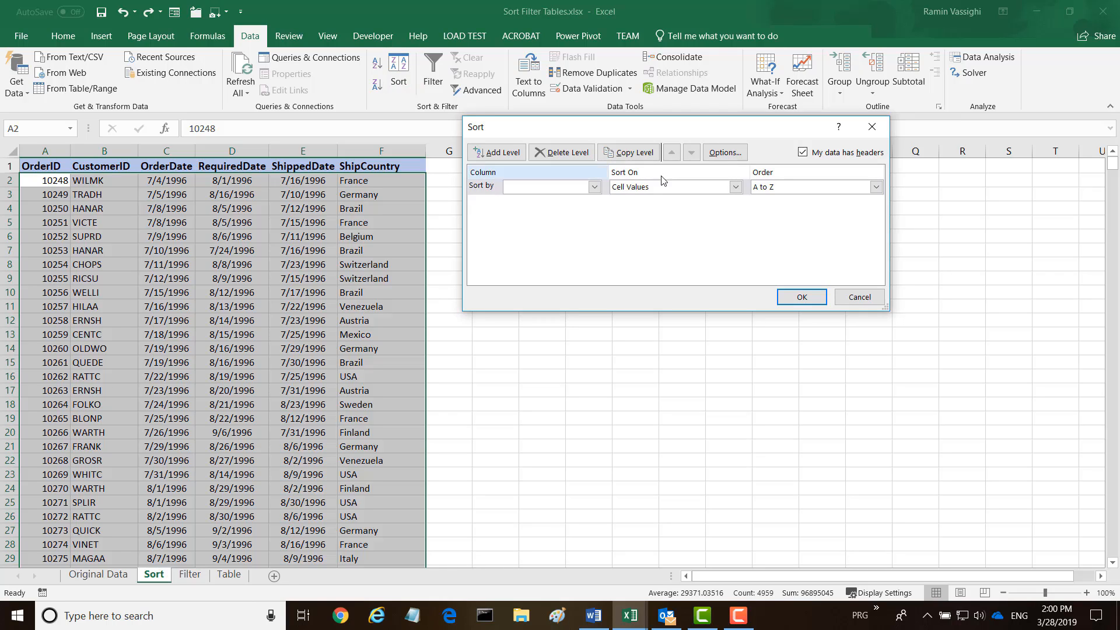
pyautogui.click(594, 187)
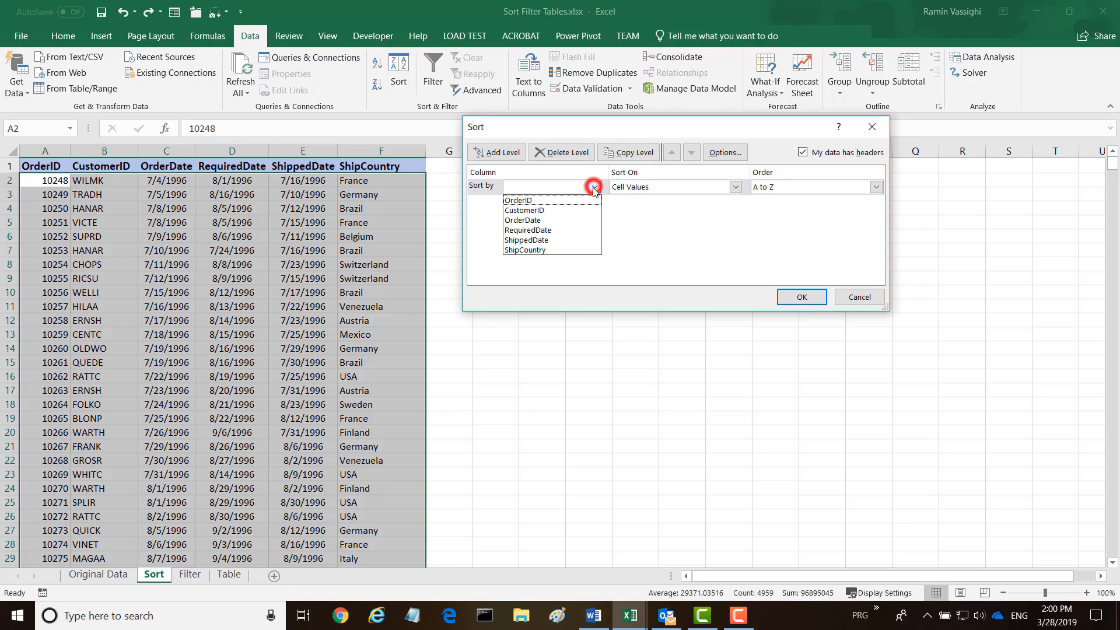
pyautogui.click(520, 201)
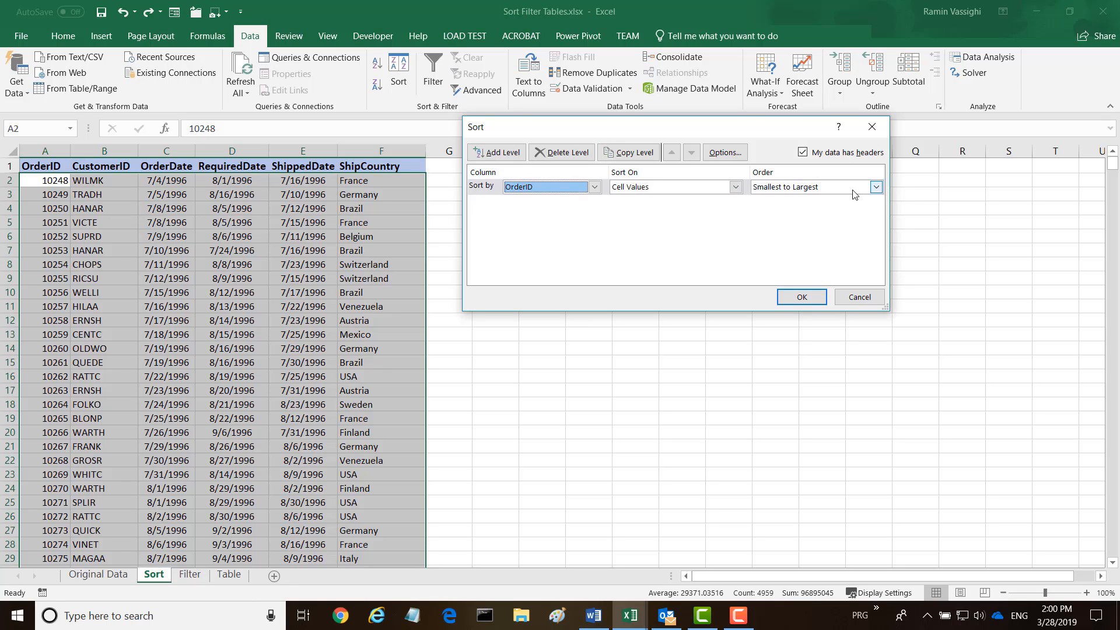
pyautogui.click(875, 187)
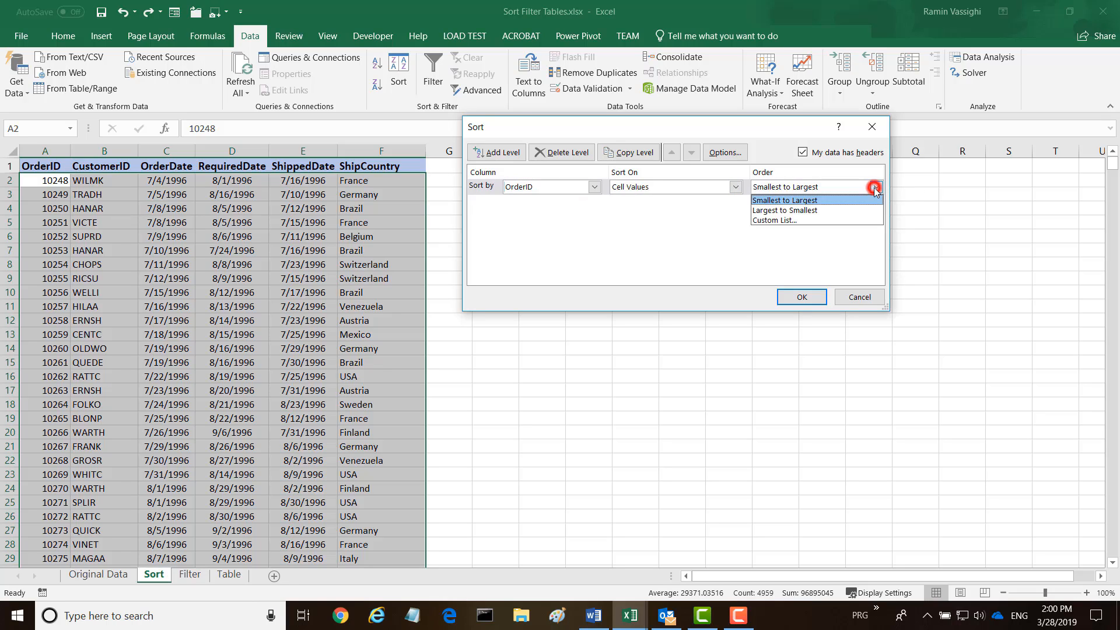
pyautogui.click(767, 211)
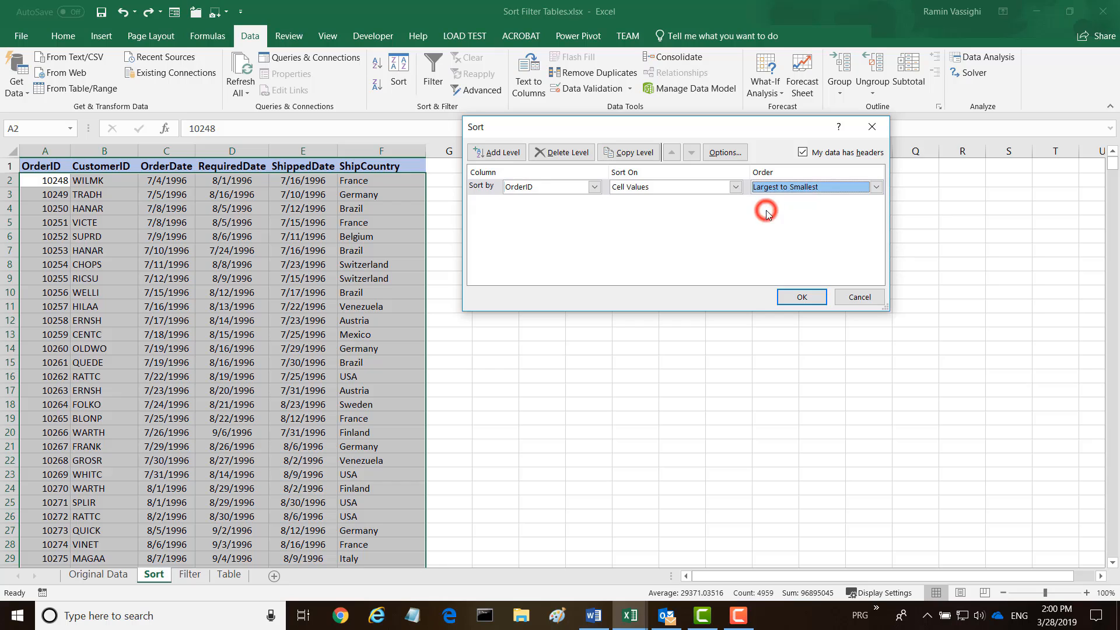
pyautogui.click(801, 297)
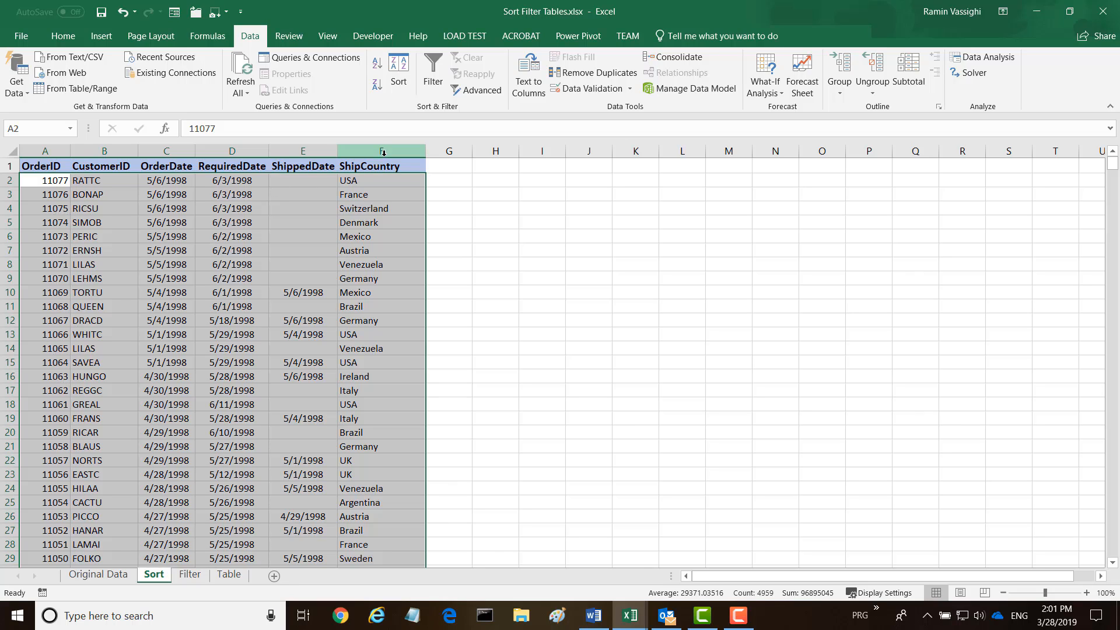
# Undo, re-sort by OrderDate newest to oldest, and scroll to check the 5/6/1998 orders
pyautogui.hotkey('ctrl', 'z')
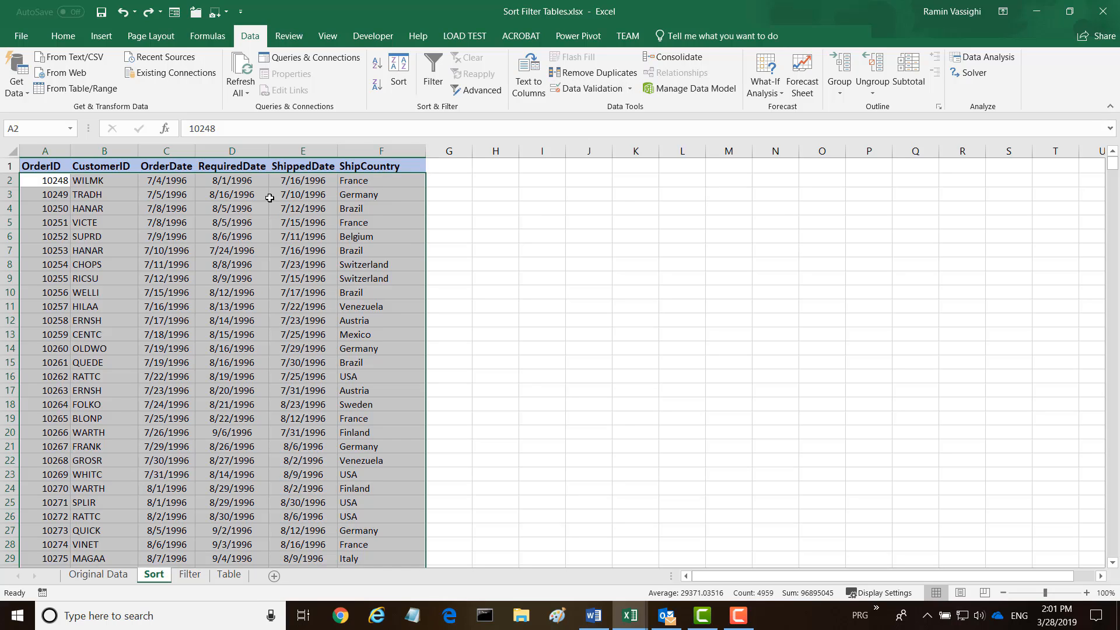
pyautogui.click(405, 77)
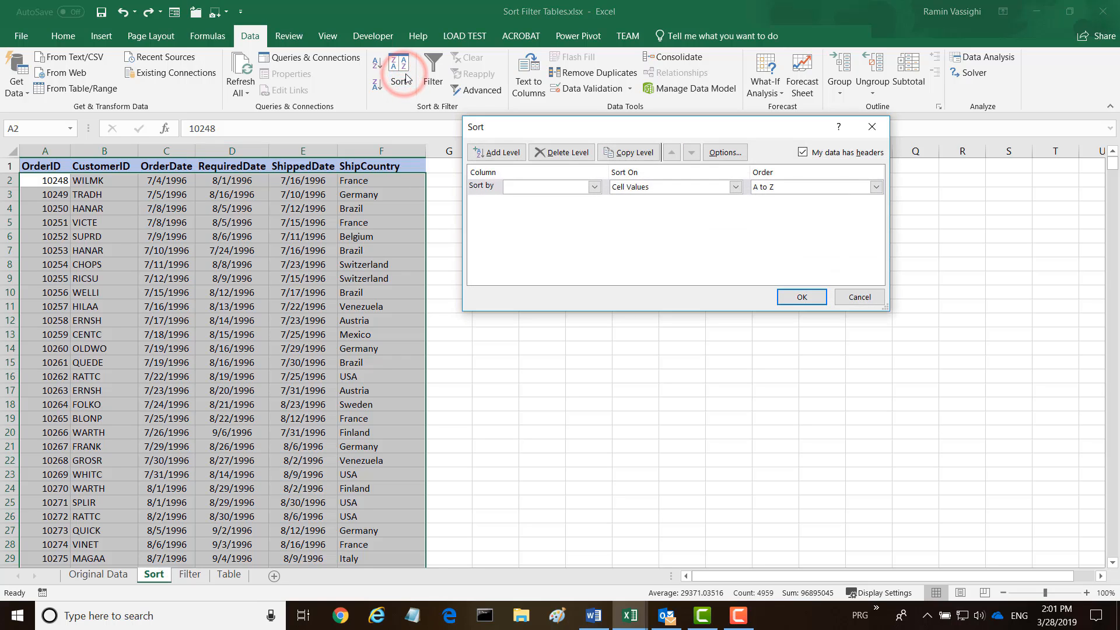
pyautogui.click(595, 187)
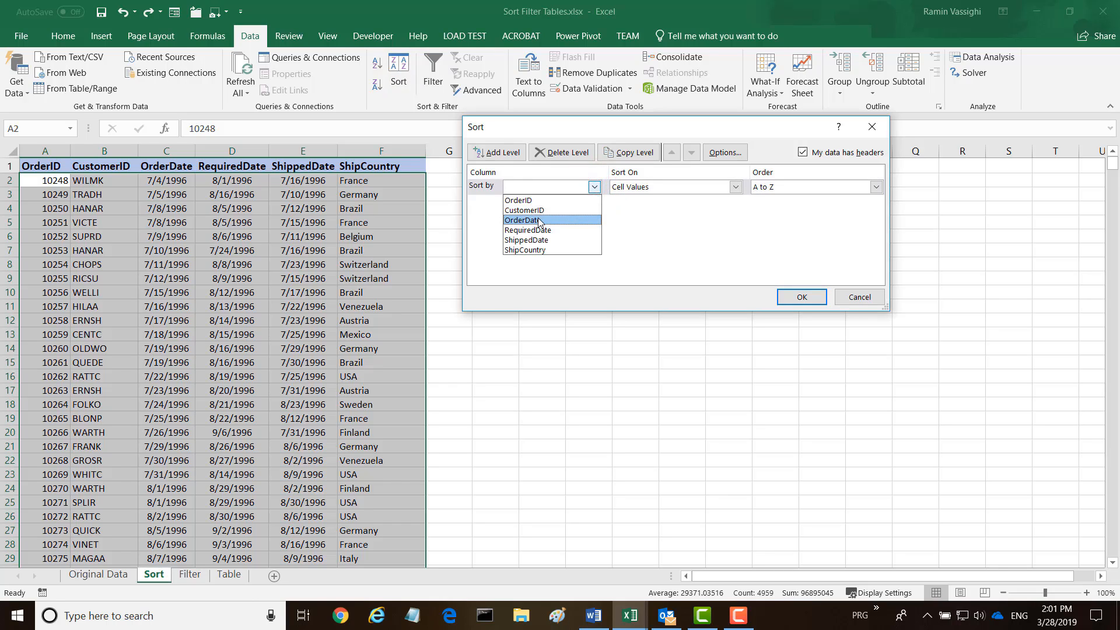
pyautogui.click(518, 220)
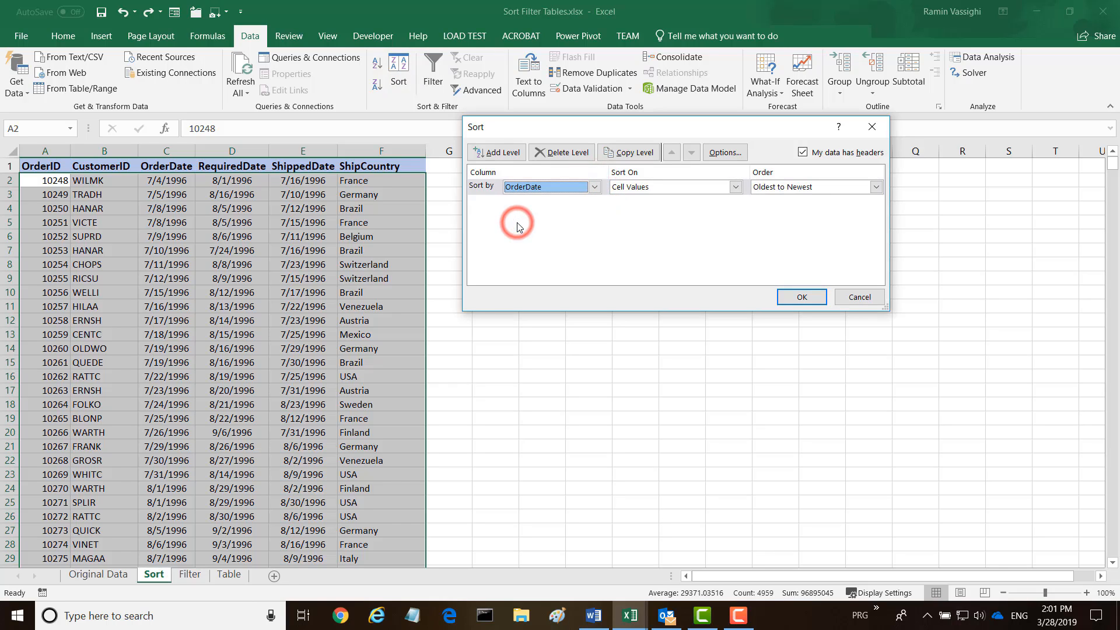
pyautogui.click(874, 187)
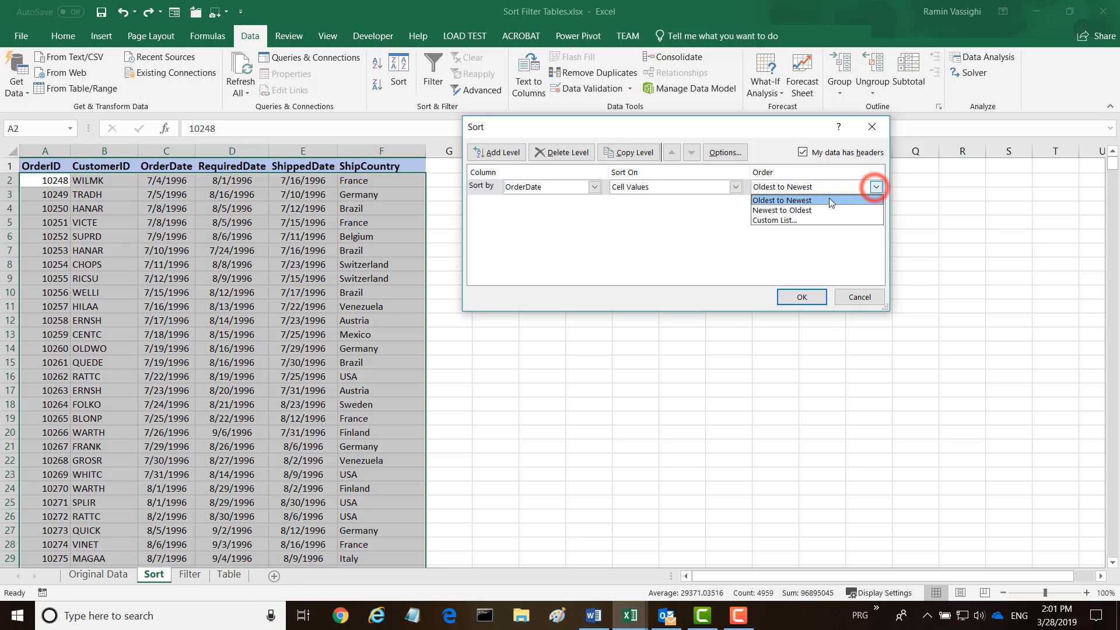
pyautogui.click(764, 211)
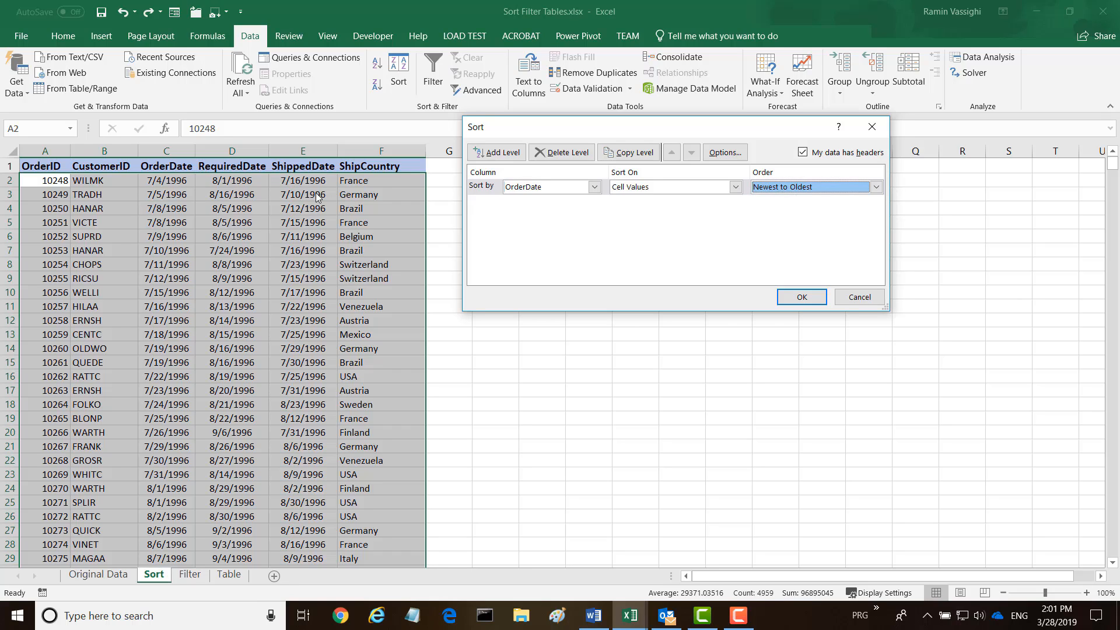
pyautogui.click(802, 298)
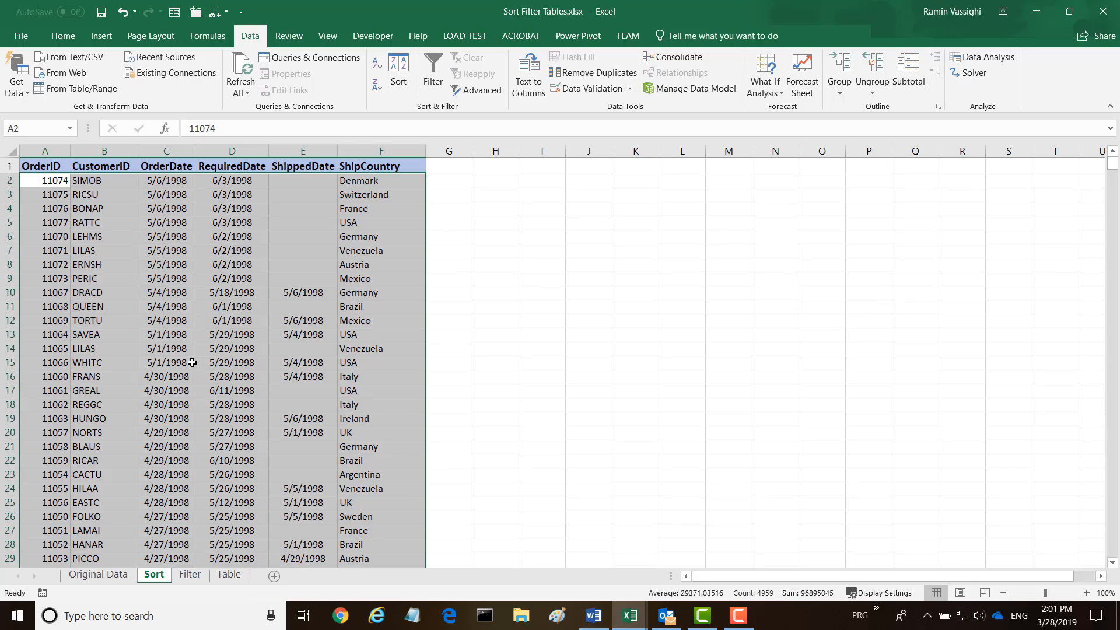
pyautogui.scroll(-3, 158, 531)
pyautogui.scroll(-19, 184, 485)
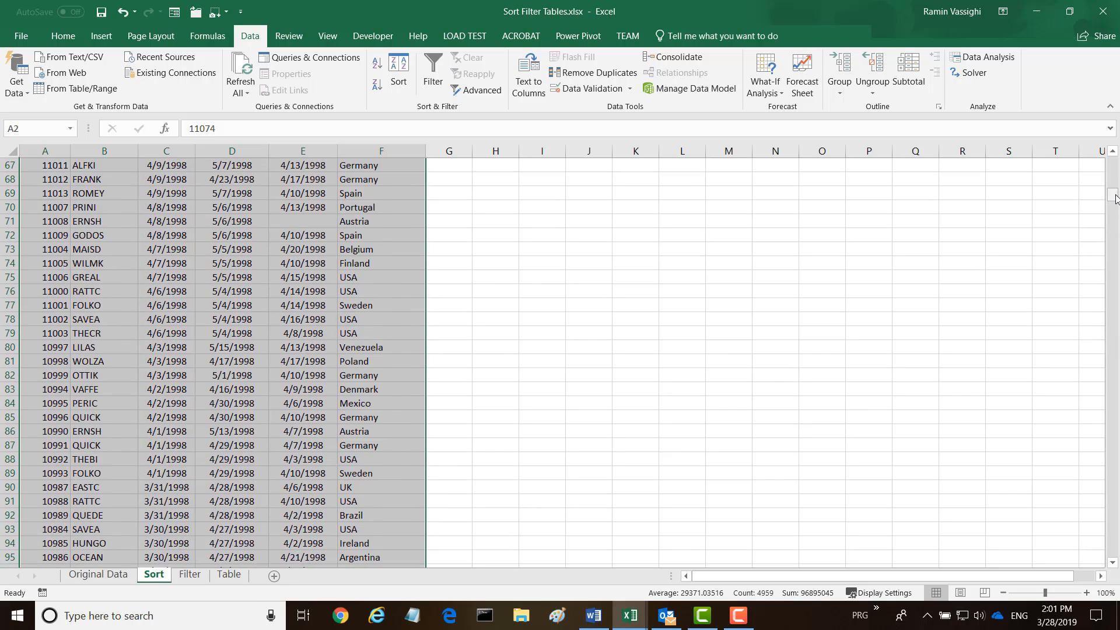
pyautogui.moveTo(1112, 194); pyautogui.dragTo(1114, 146)
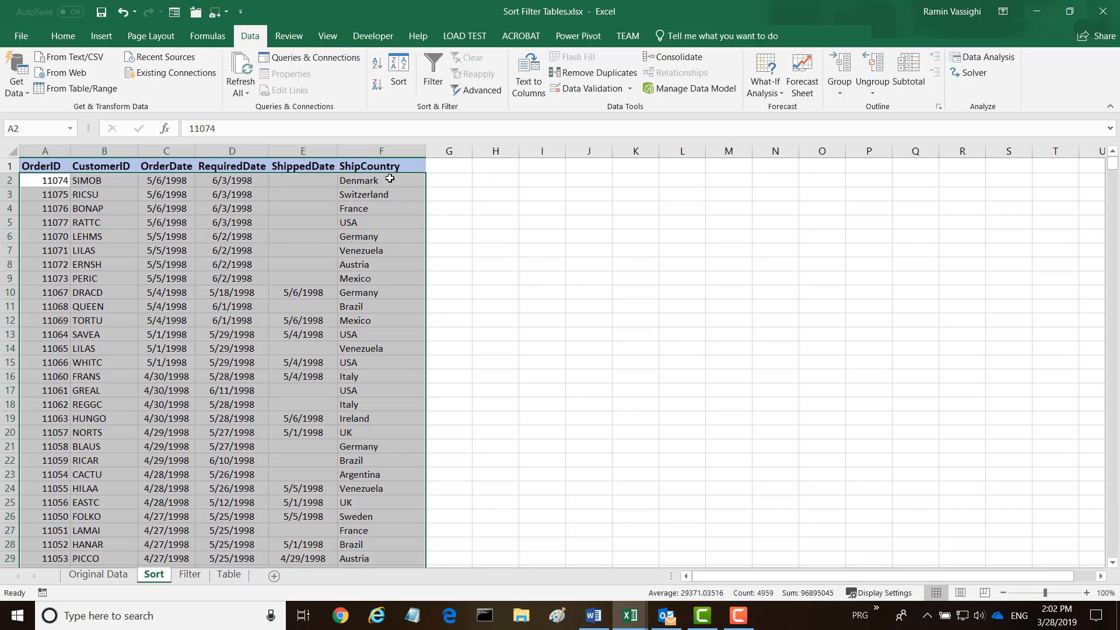
# Undo, then sort by ShipCountry Z to A with OrderID ascending as the second level
pyautogui.hotkey('ctrl', 'z')
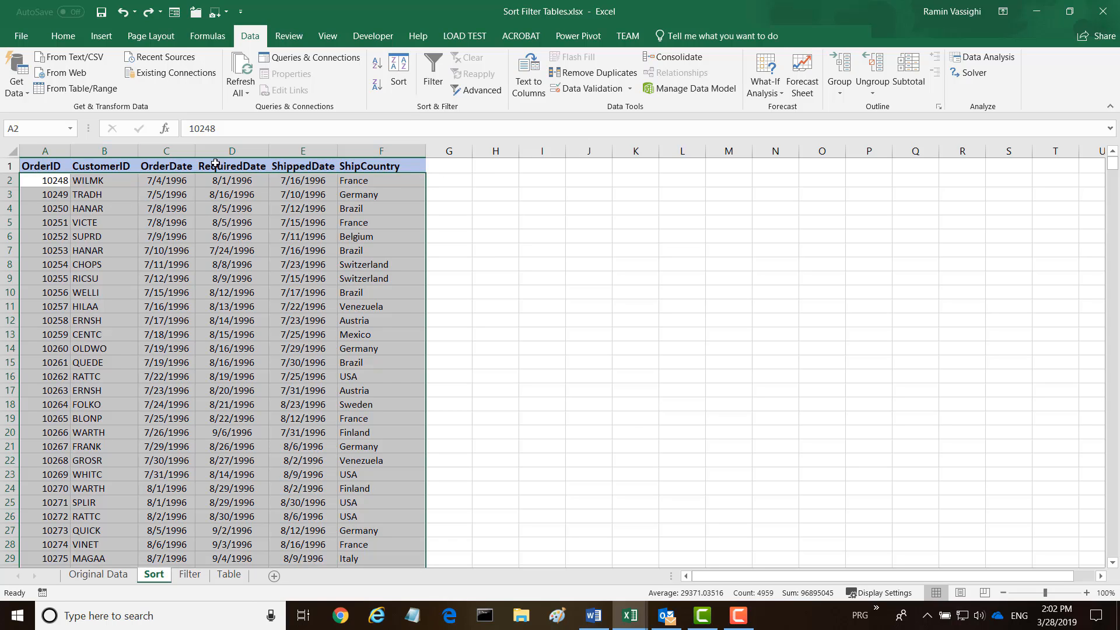
pyautogui.click(401, 75)
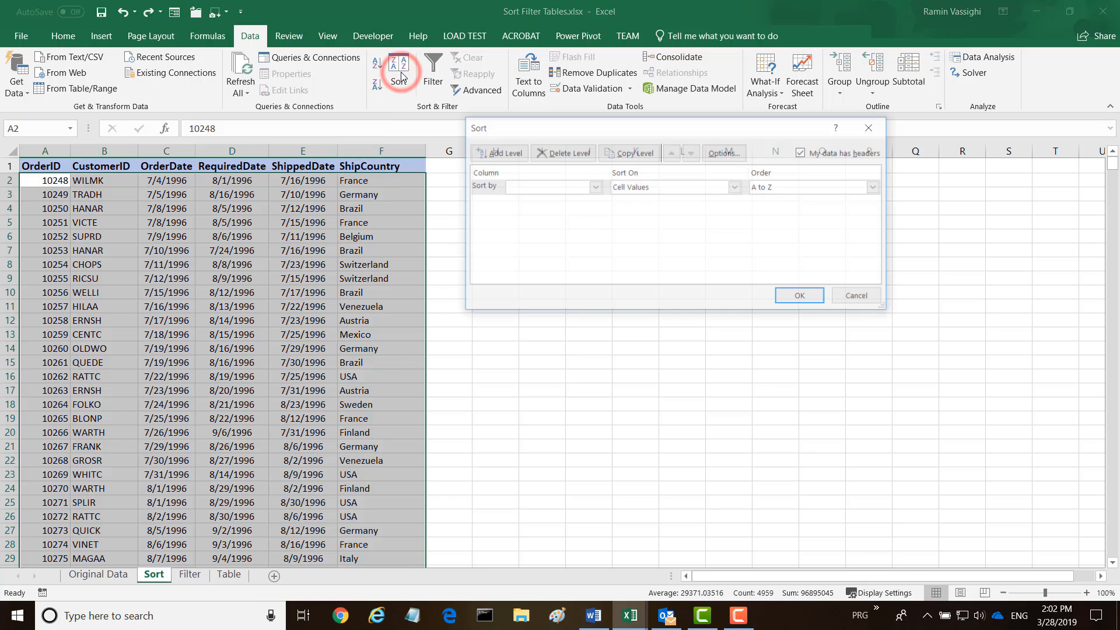
pyautogui.click(594, 187)
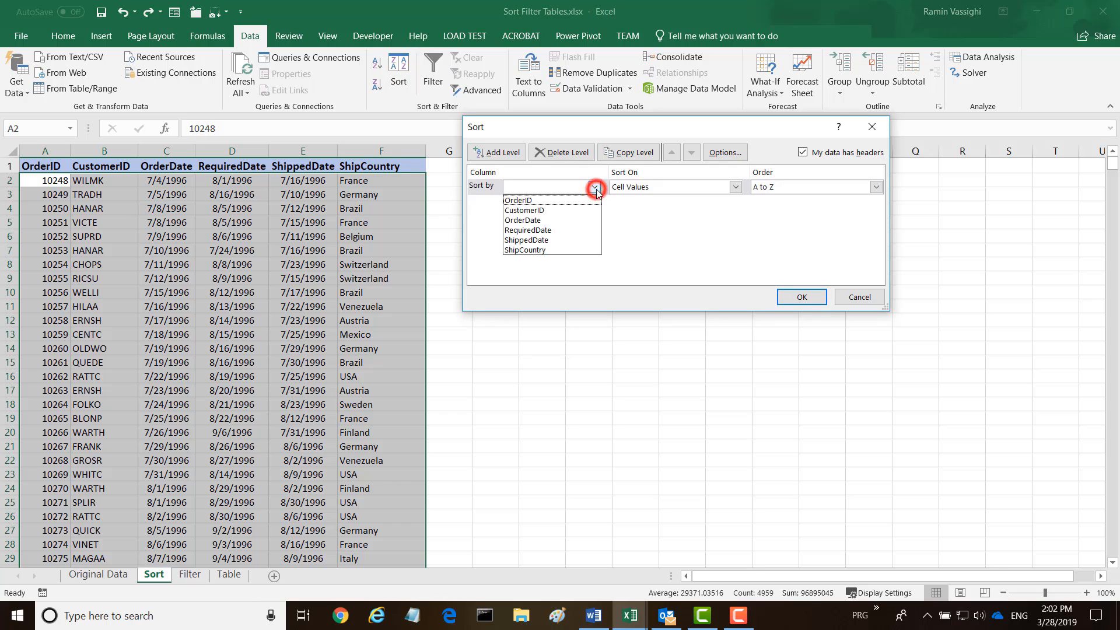
pyautogui.click(509, 250)
pyautogui.click(880, 189)
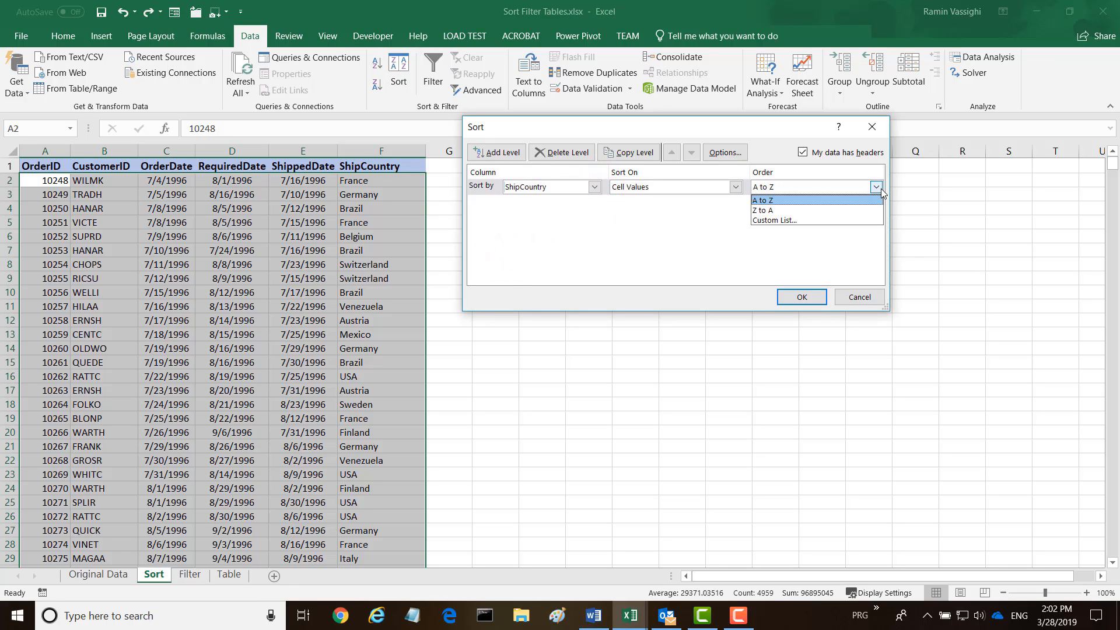
pyautogui.click(765, 210)
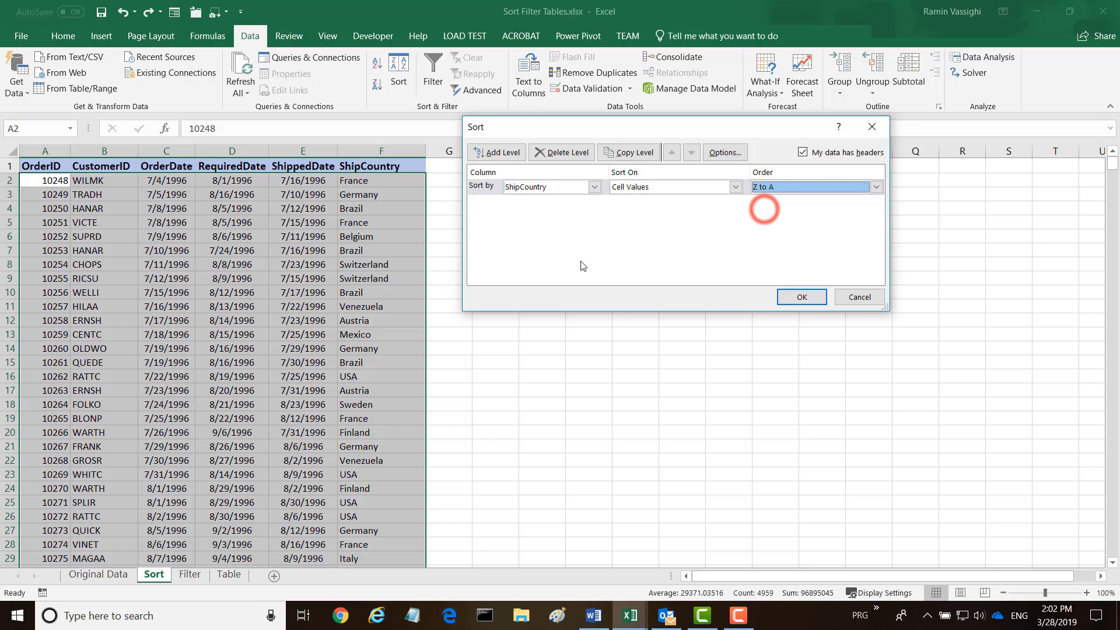
pyautogui.click(496, 152)
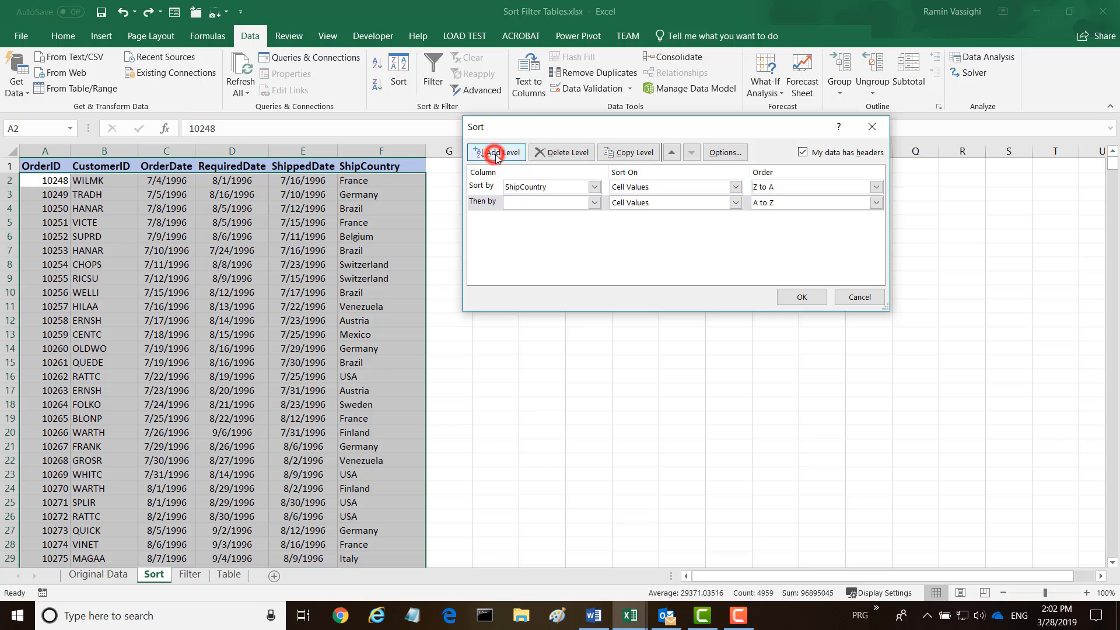
pyautogui.click(594, 203)
pyautogui.click(503, 223)
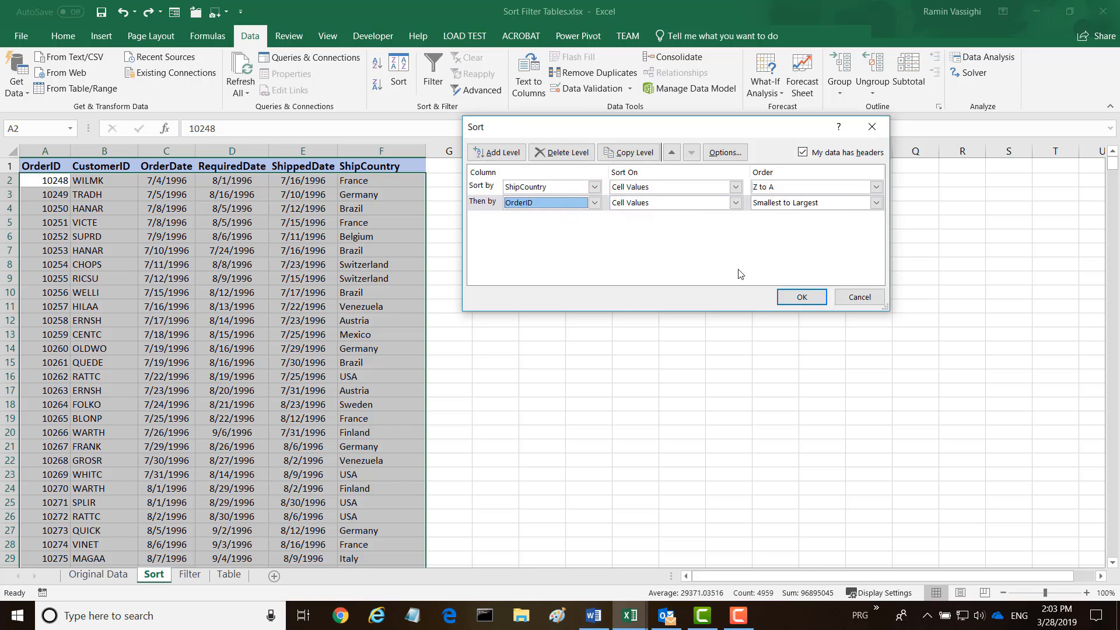
pyautogui.click(801, 298)
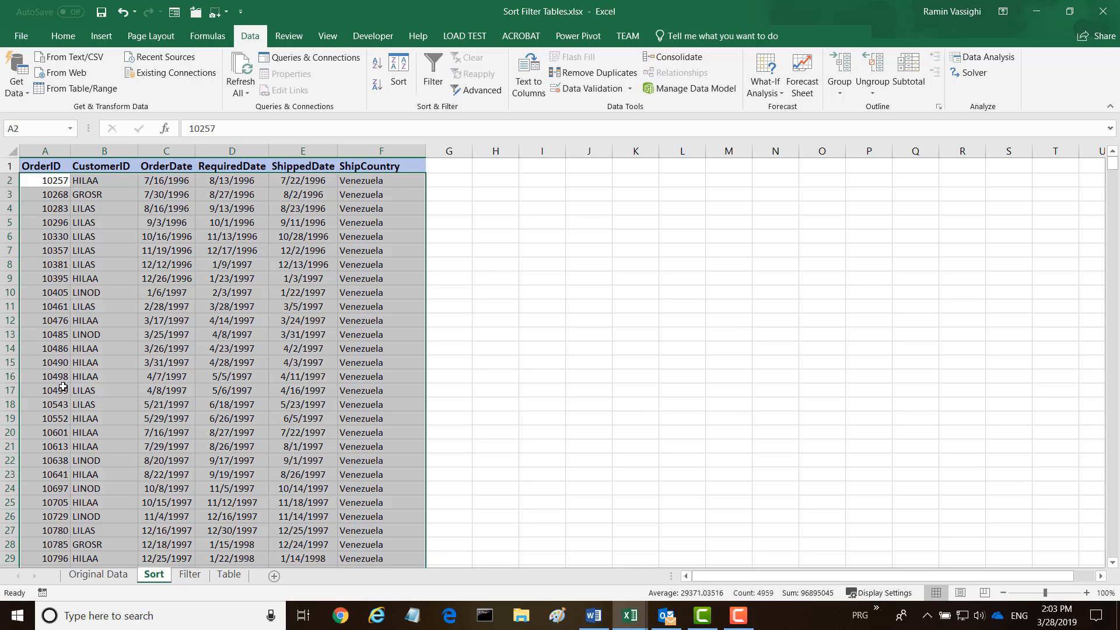
# Scroll through the country-sorted rows to review the order
pyautogui.moveTo(1110, 169)
pyautogui.mouseDown()
pyautogui.moveTo(1105, 200)
pyautogui.moveTo(1105, 188)
pyautogui.mouseUp()
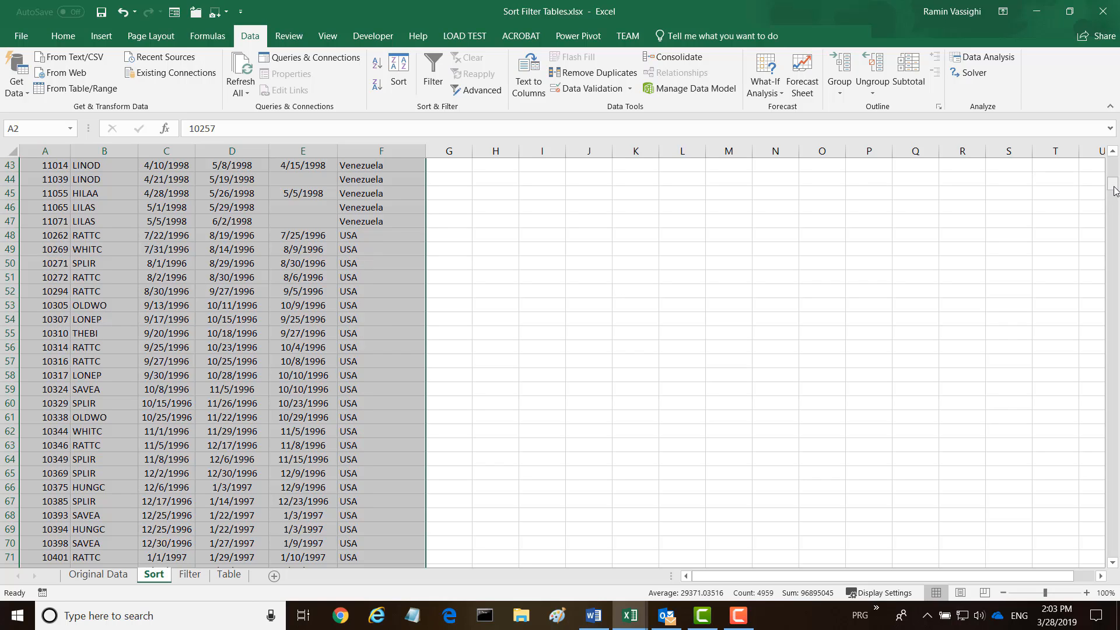
pyautogui.moveTo(1114, 190); pyautogui.dragTo(1114, 166)
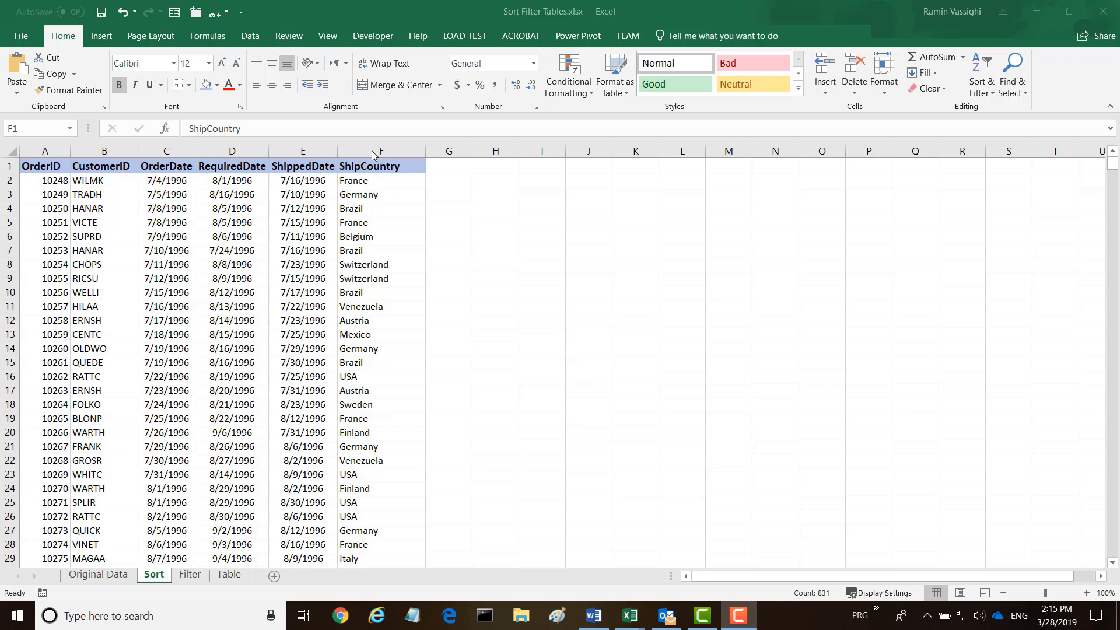
# On the ShipCountry column, start a new rule for cells containing the text 'USA'
pyautogui.click(341, 168)
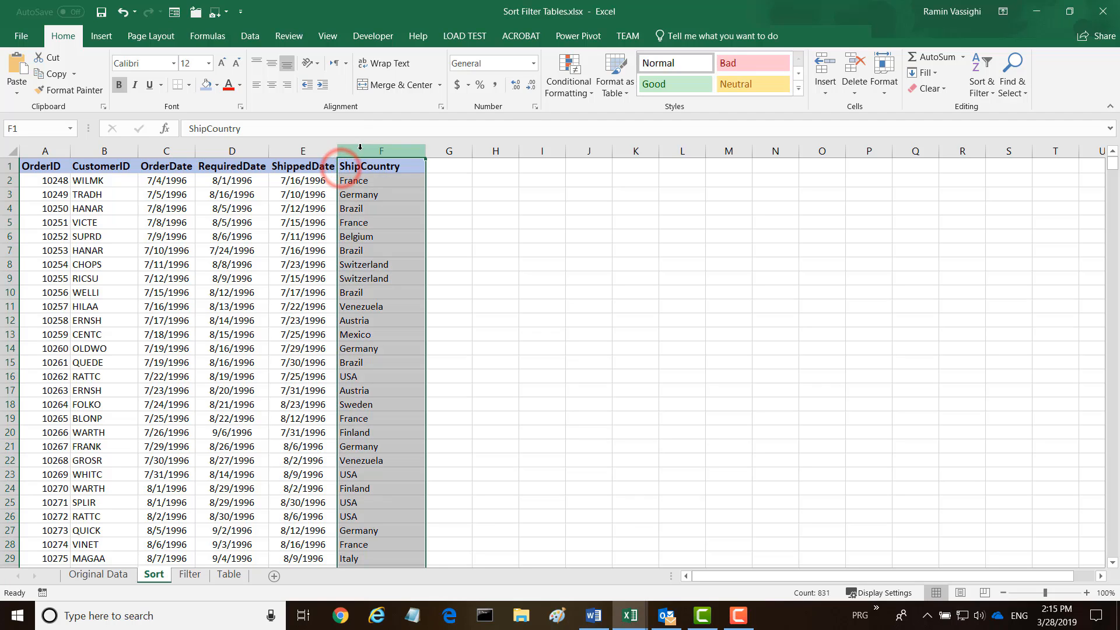
pyautogui.click(587, 94)
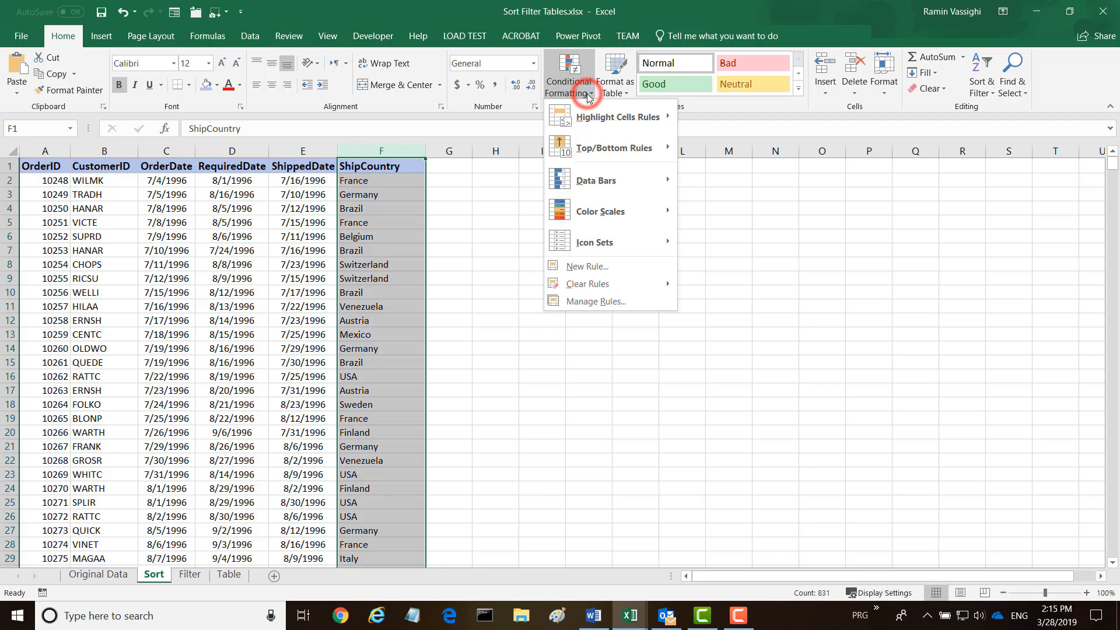
pyautogui.click(576, 268)
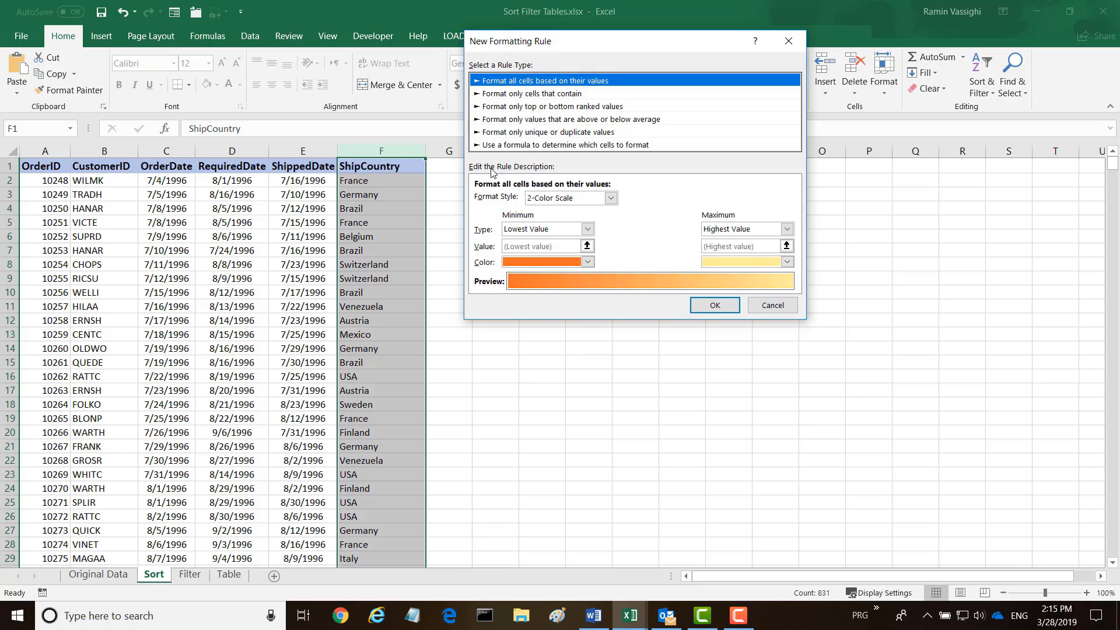
pyautogui.click(531, 96)
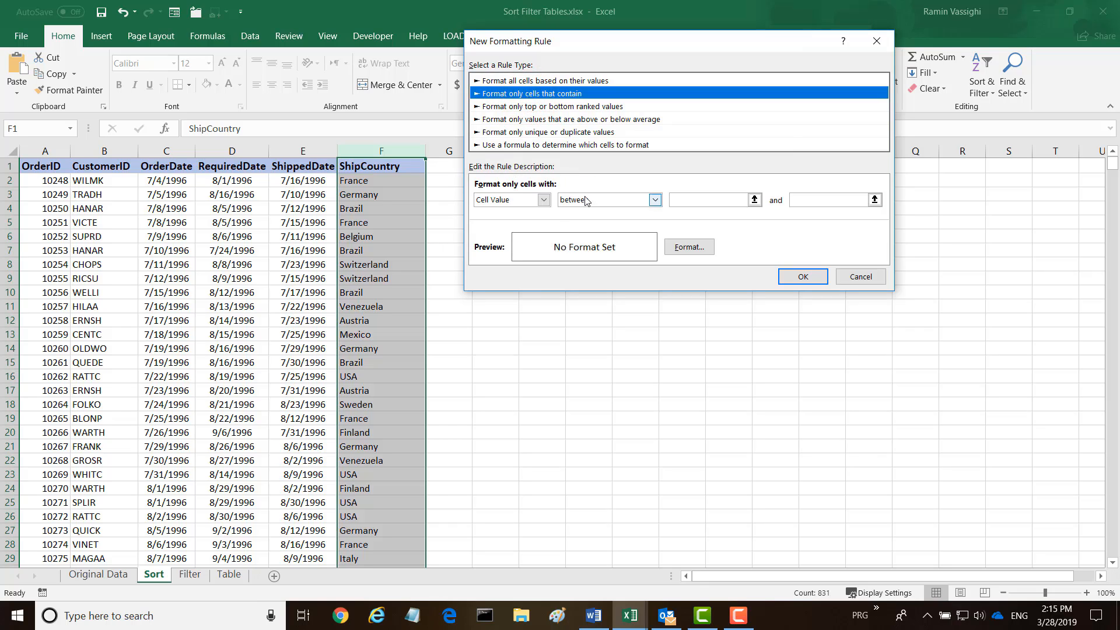
pyautogui.click(543, 199)
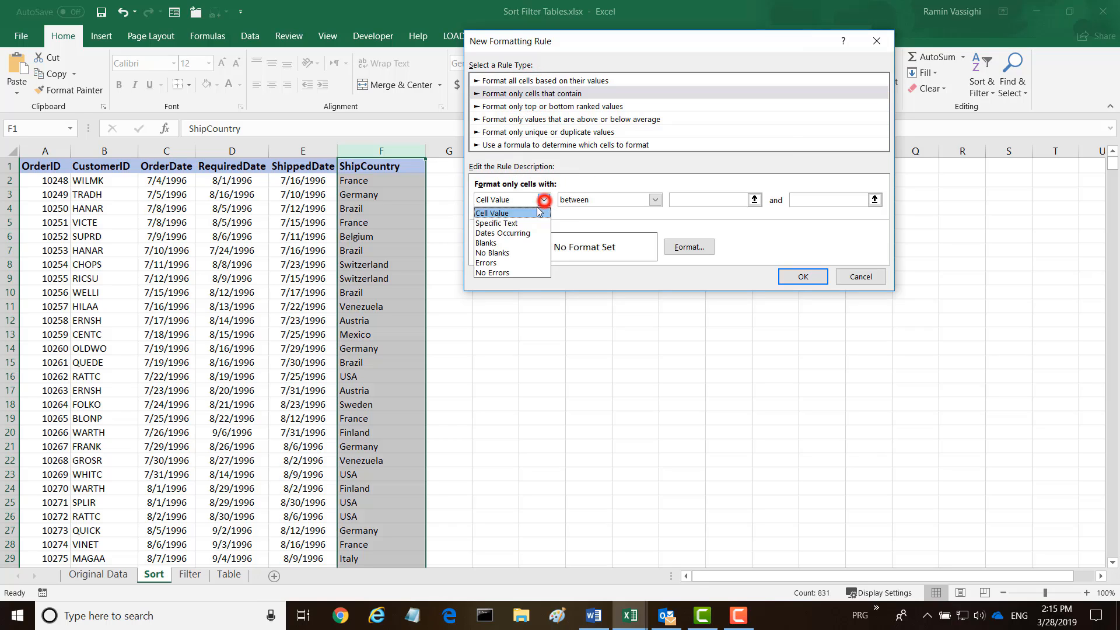
pyautogui.click(484, 225)
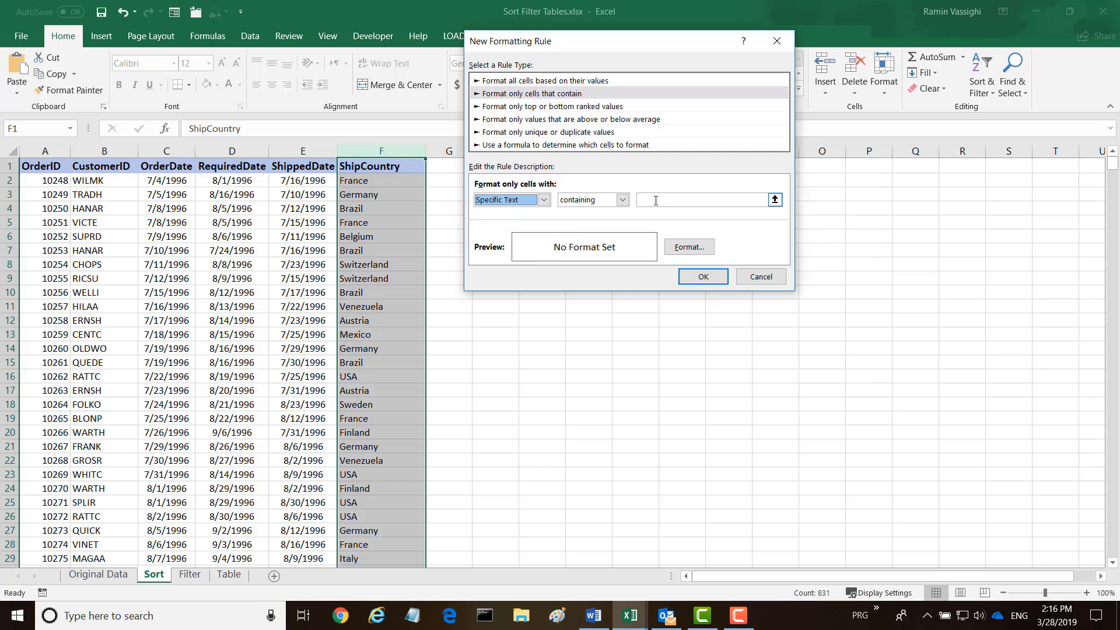
pyautogui.click(655, 201)
pyautogui.write('USA')
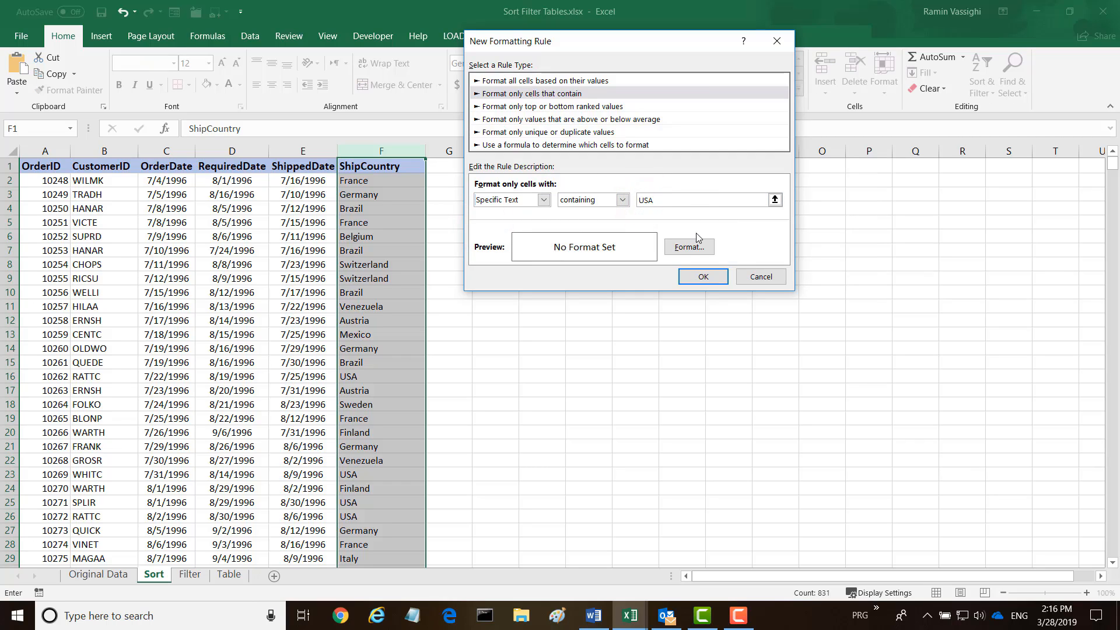
# Format USA matches in bold orange text and apply the rule
pyautogui.click(688, 247)
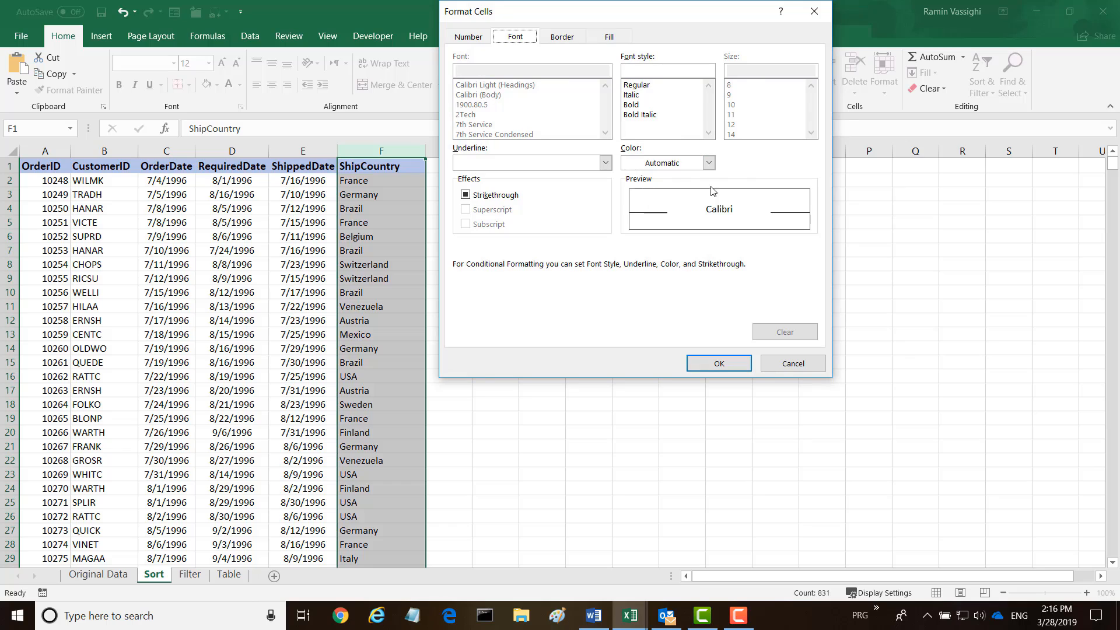
pyautogui.click(708, 163)
pyautogui.click(686, 210)
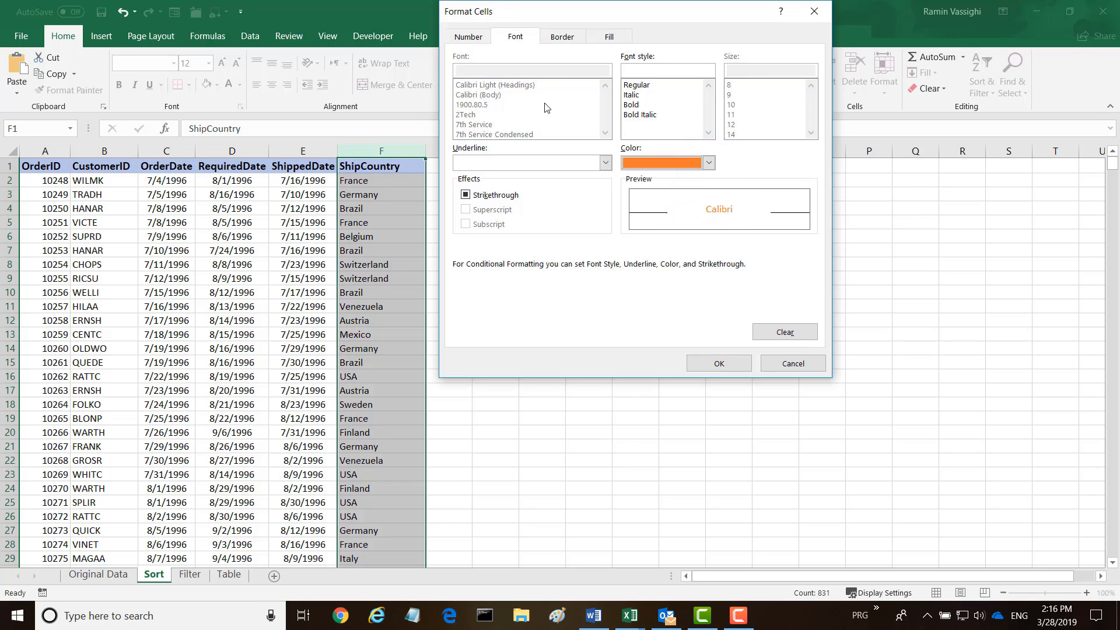
pyautogui.click(633, 105)
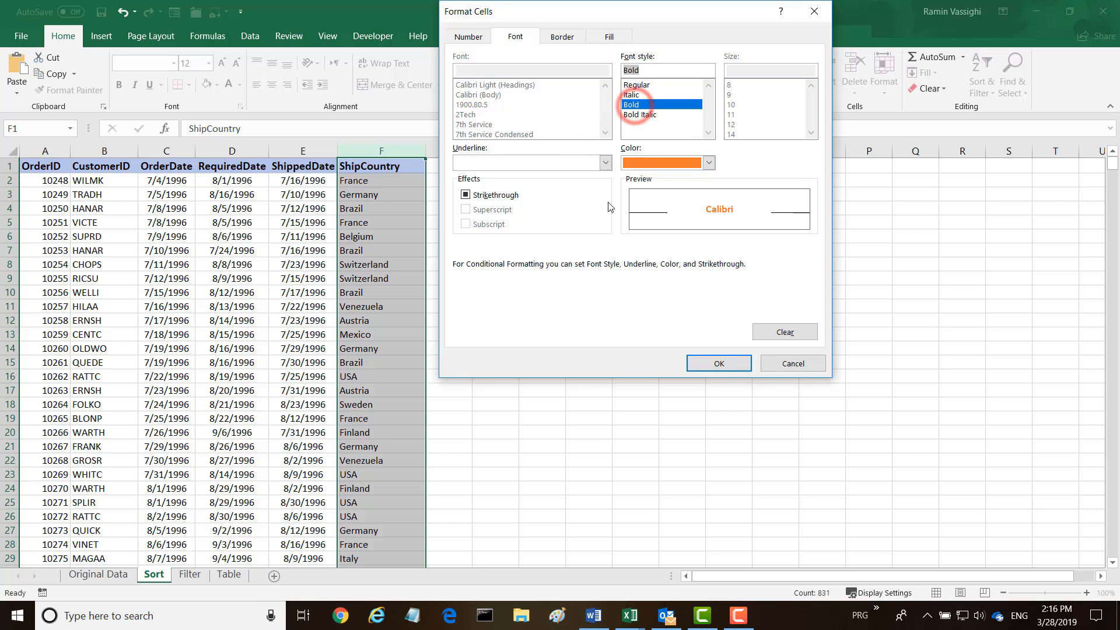
pyautogui.click(719, 365)
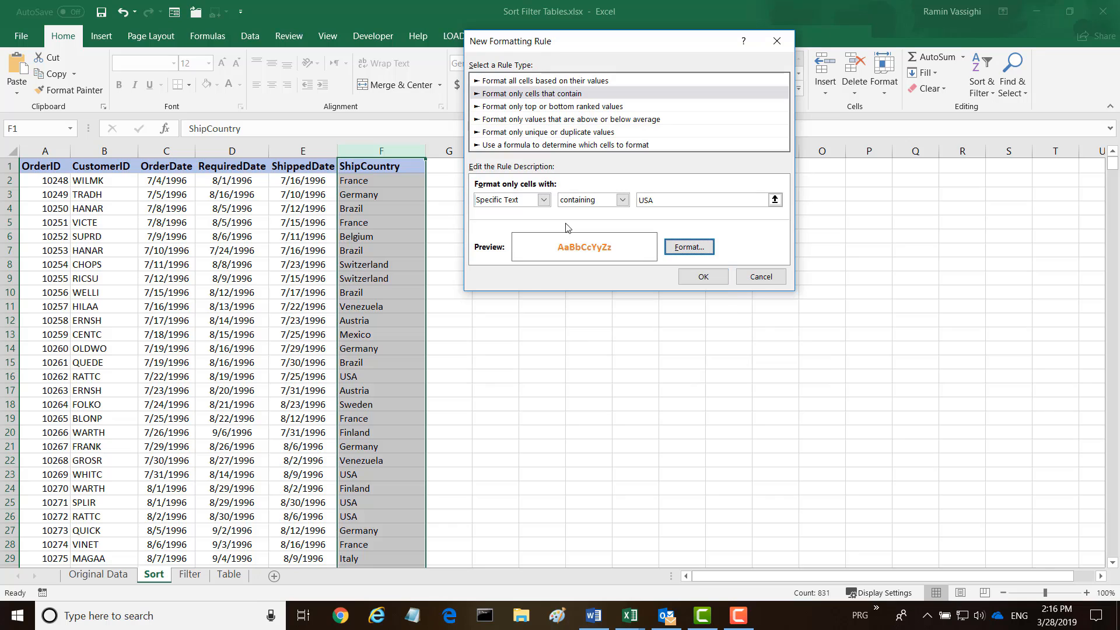
pyautogui.click(702, 278)
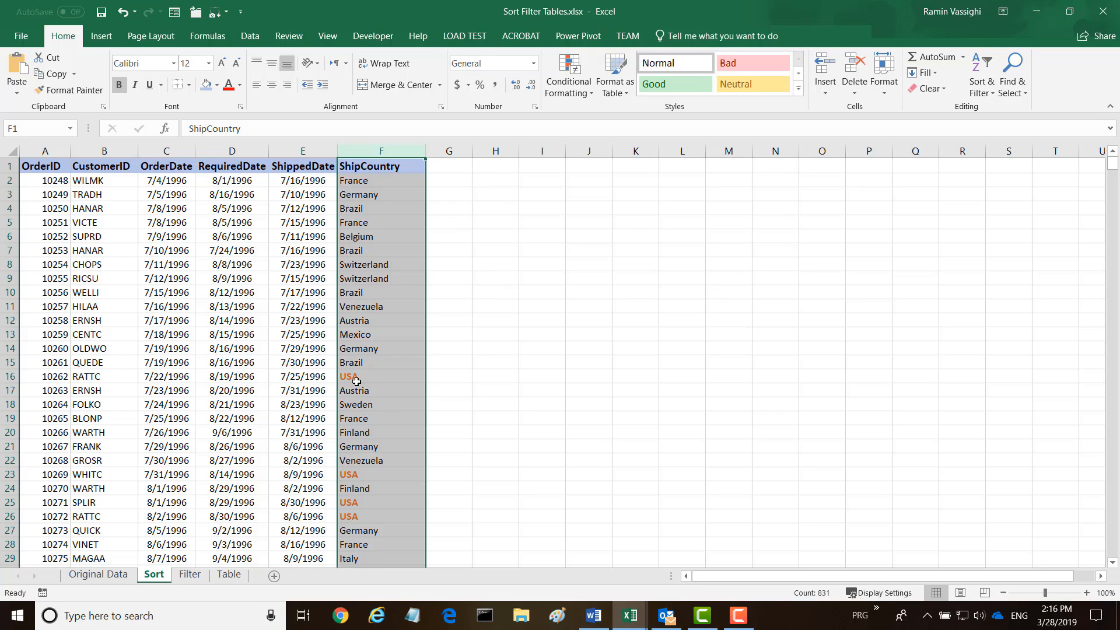
pyautogui.click(589, 93)
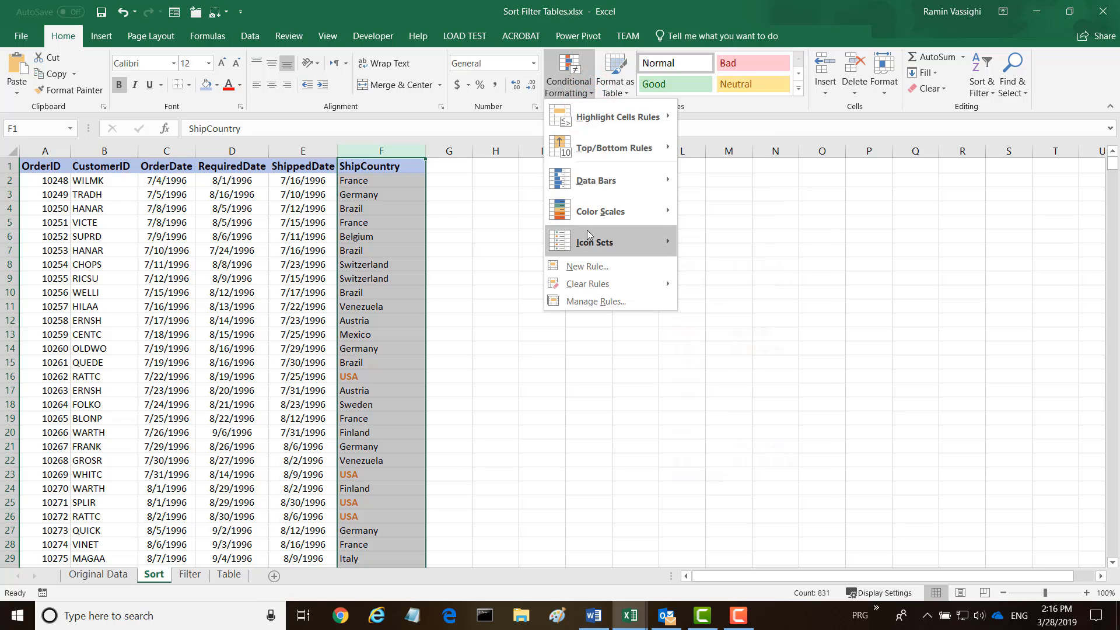
# Create a new rule matching ShipCountry cells that contain 'France'
pyautogui.click(583, 271)
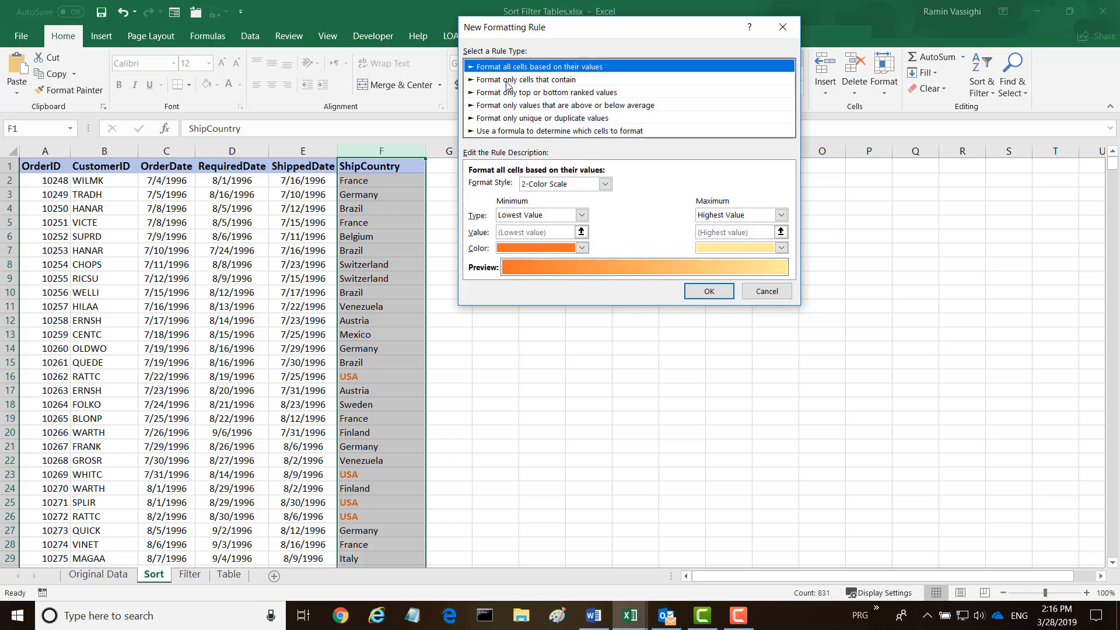
pyautogui.click(507, 81)
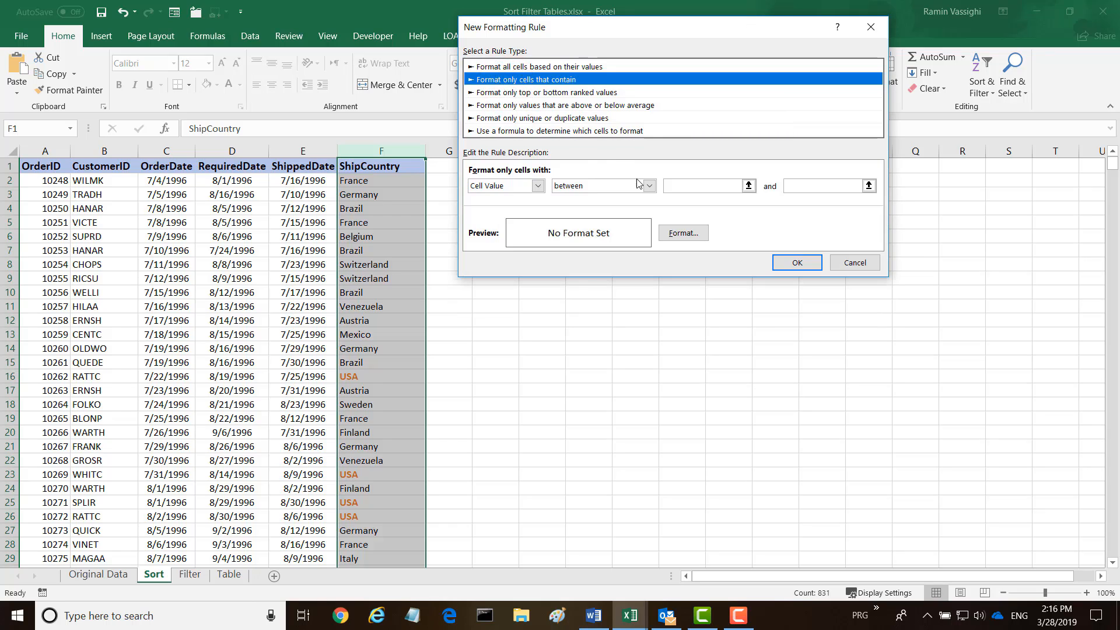
pyautogui.click(538, 186)
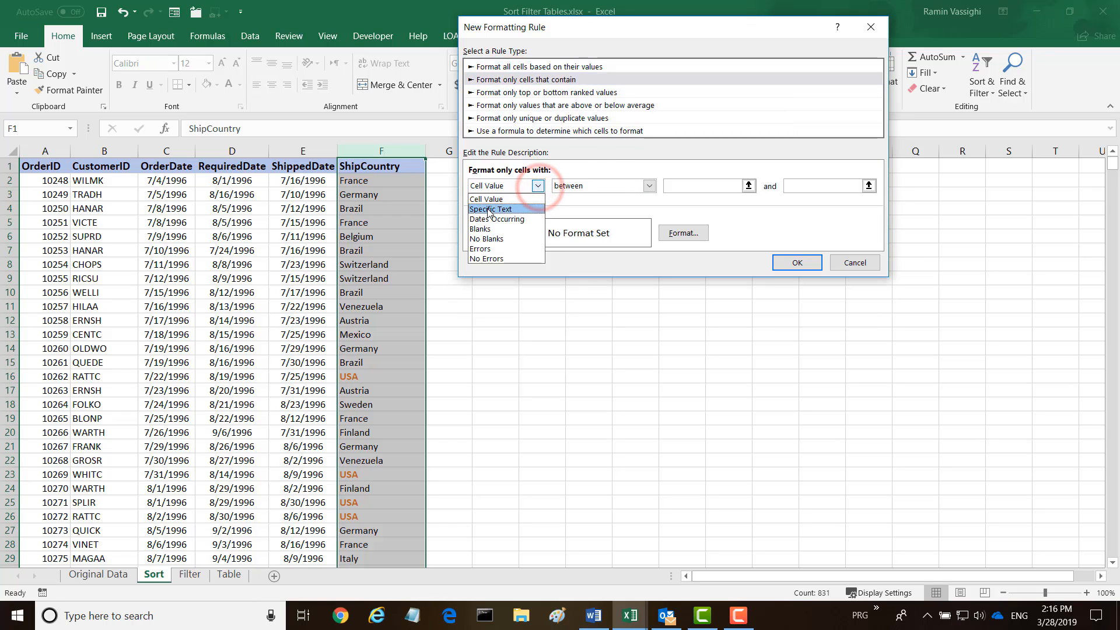
pyautogui.click(483, 213)
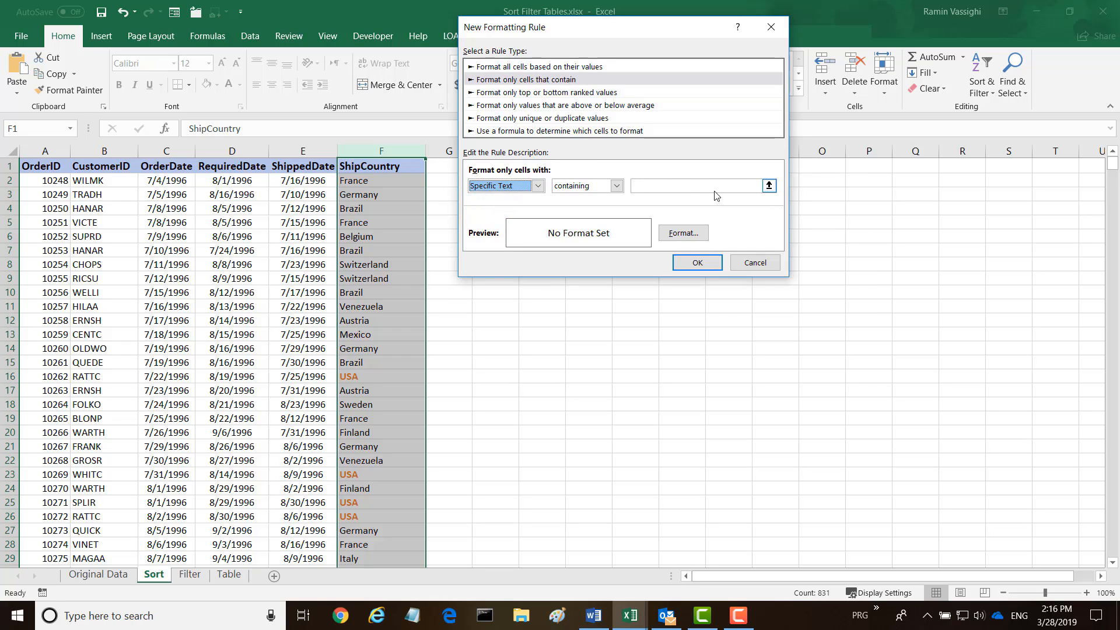
pyautogui.click(644, 185)
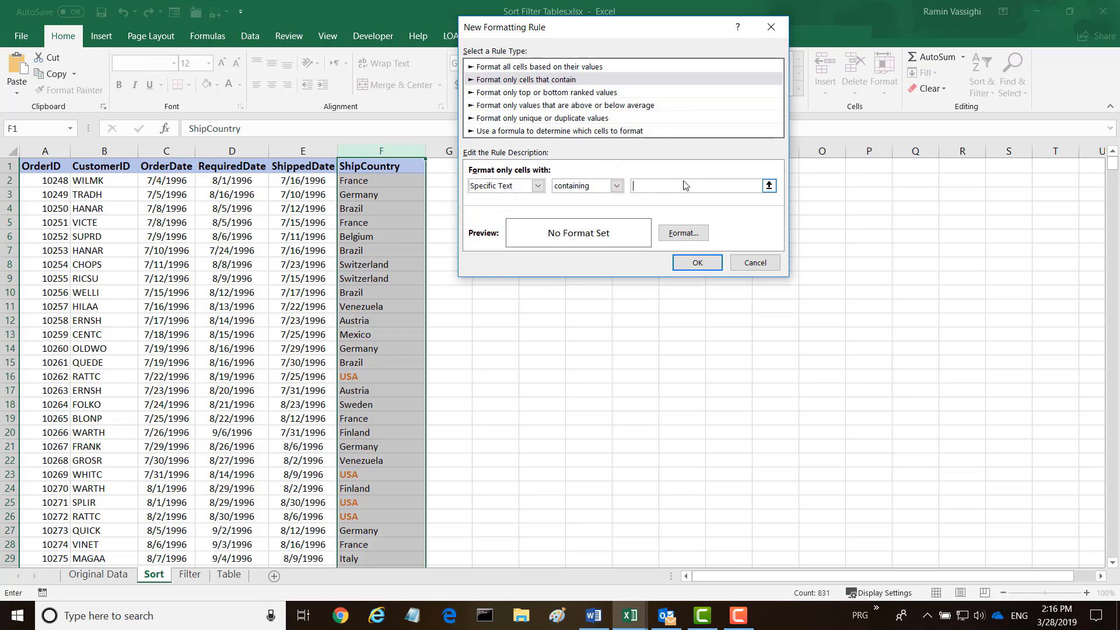
pyautogui.write('France')
# Give France matches bold blue text, apply the rule, and deselect to view results
pyautogui.click(683, 233)
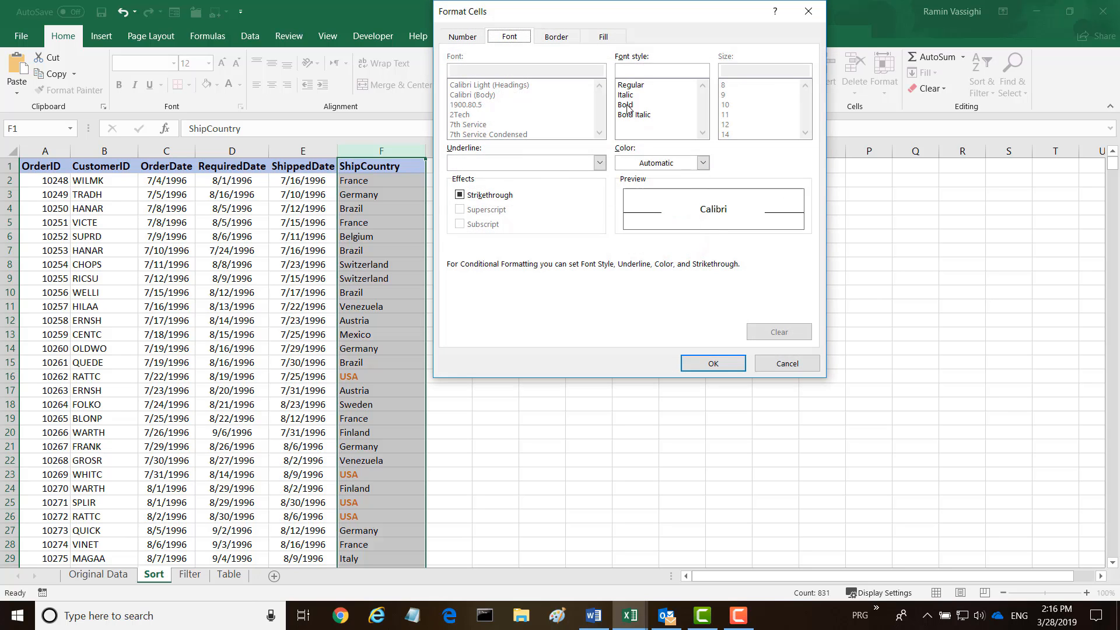
pyautogui.click(625, 106)
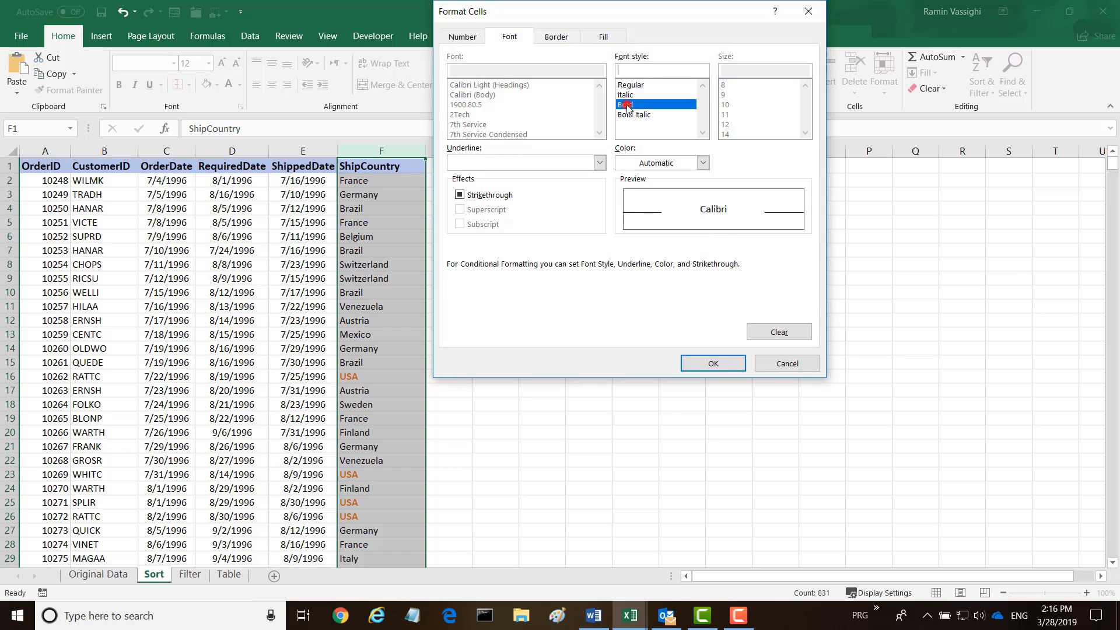
pyautogui.click(702, 164)
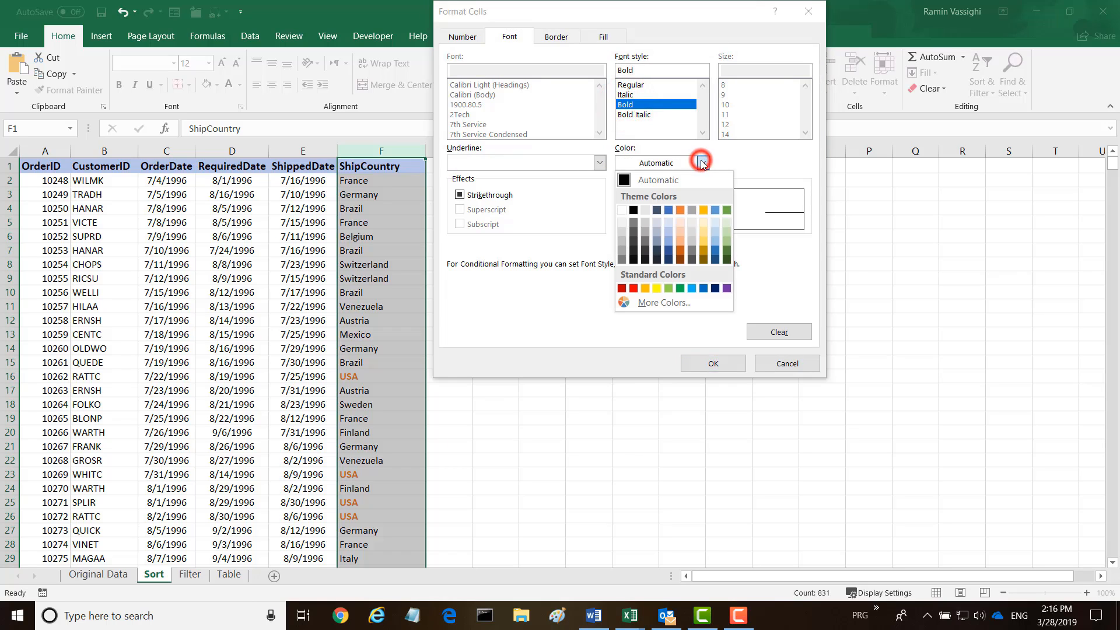
pyautogui.click(668, 210)
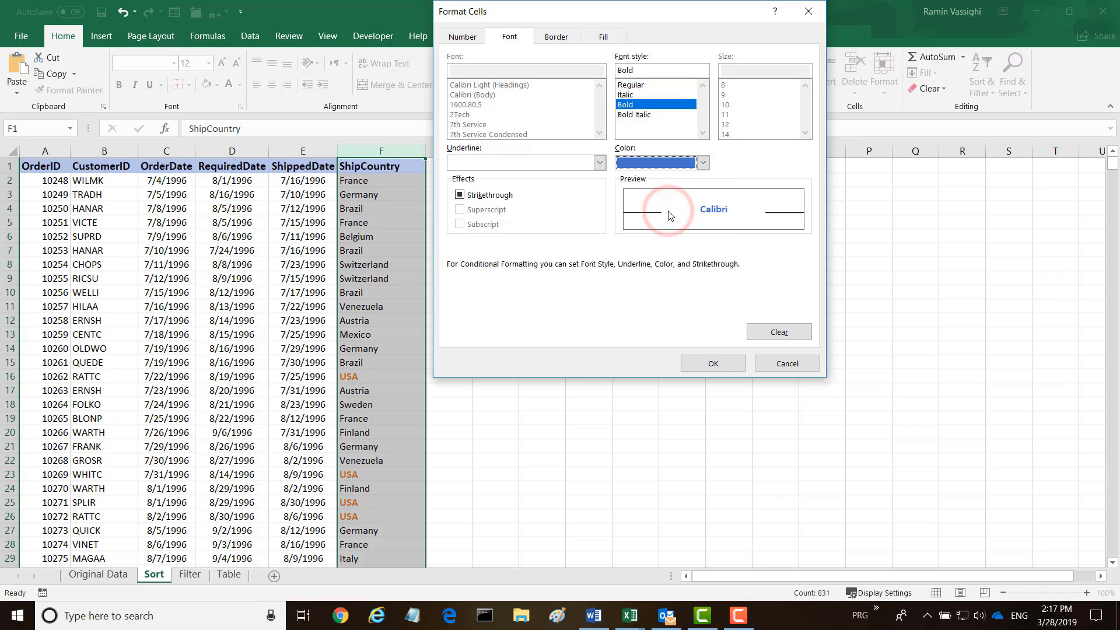
pyautogui.click(713, 363)
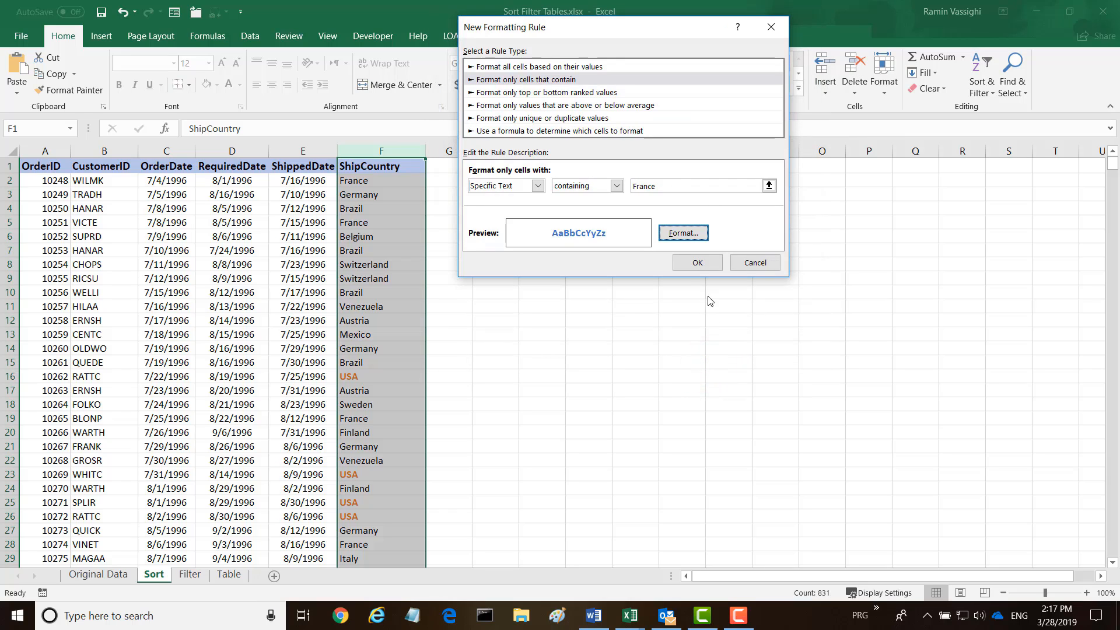
pyautogui.click(695, 264)
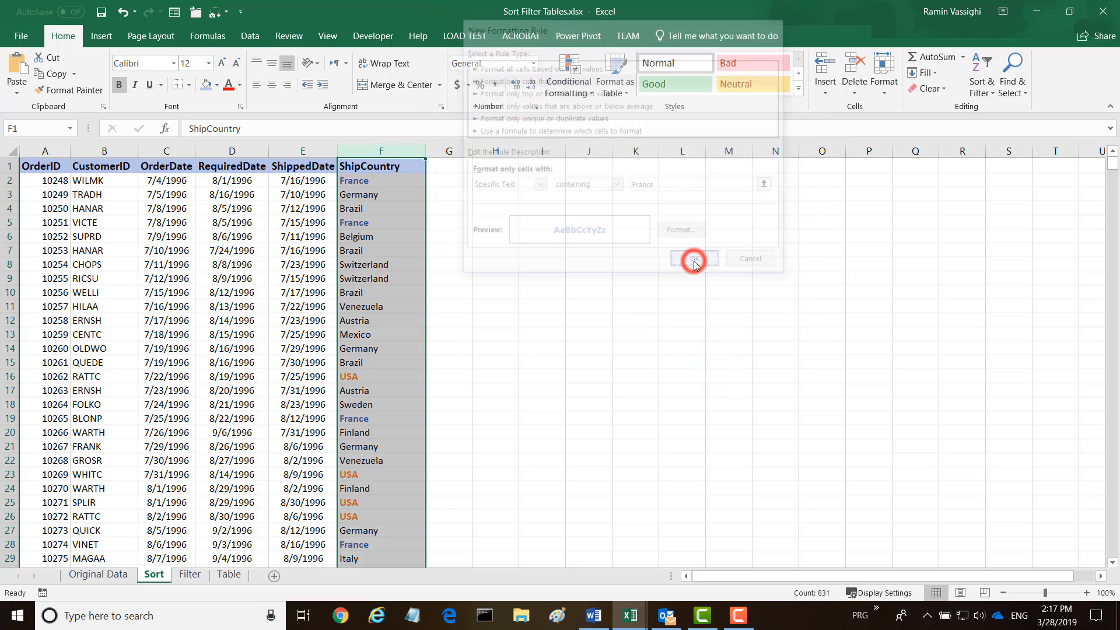
pyautogui.click(474, 226)
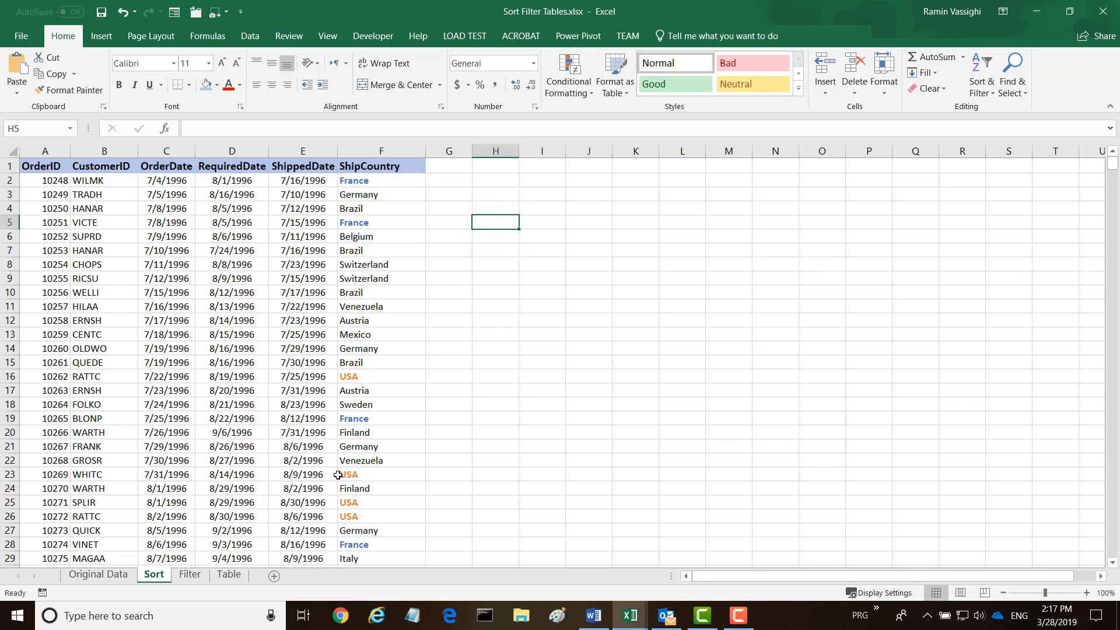
# Select the order range A1:F831 using Ctrl+Shift+End and bring up Data > Sort
pyautogui.click(380, 151)
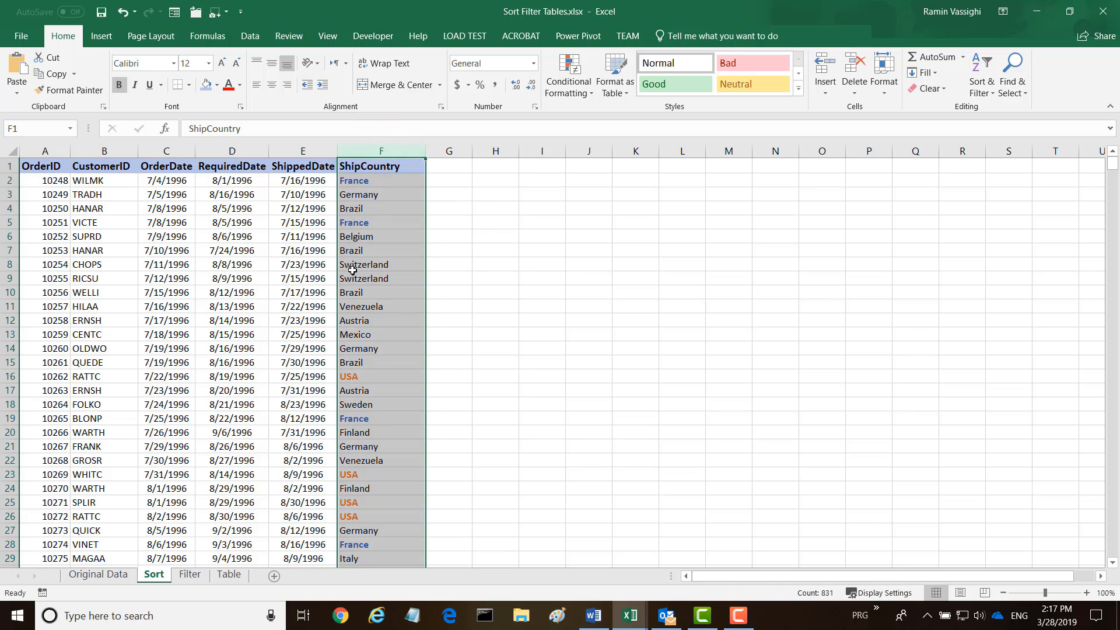
pyautogui.click(32, 166)
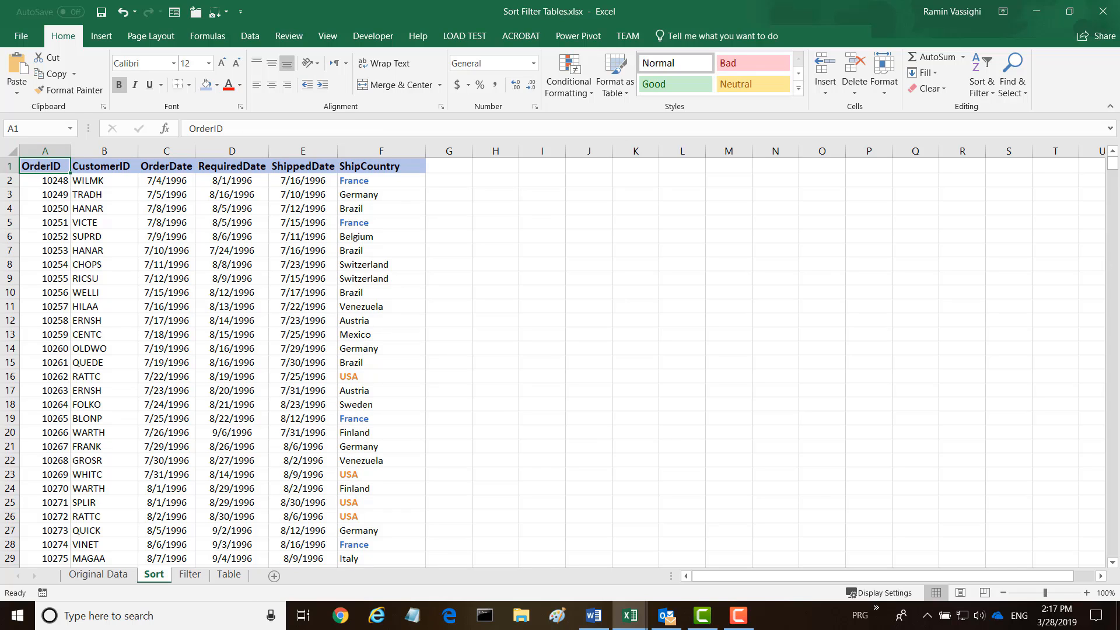
pyautogui.hotkey('ctrl', 'shift', 'End')
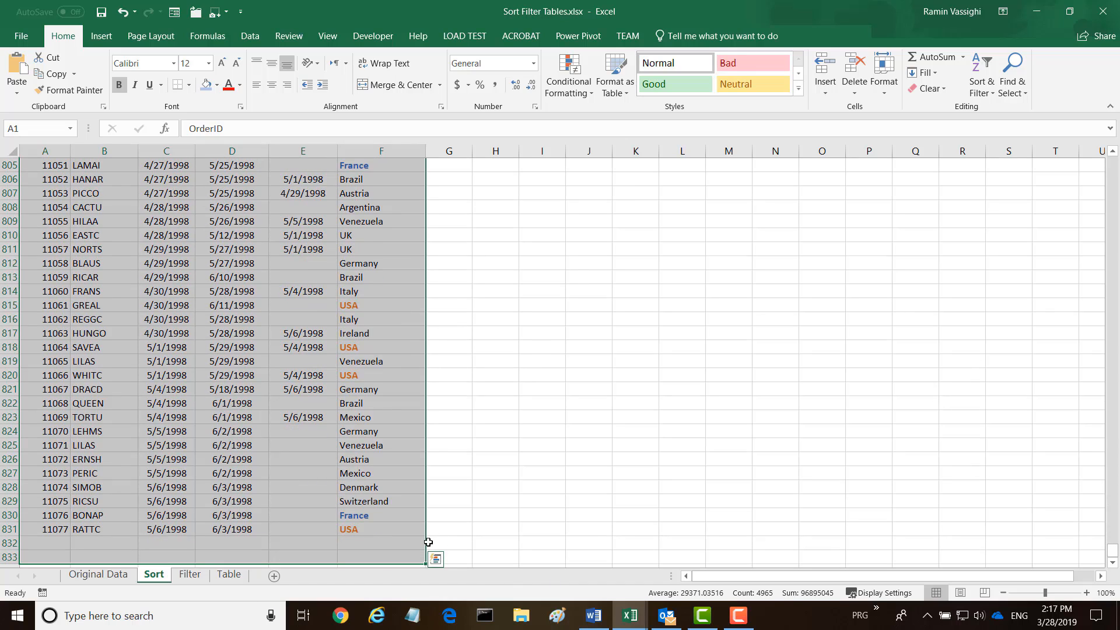
pyautogui.keyDown('shift'); pyautogui.click(402, 530); pyautogui.keyUp('shift')
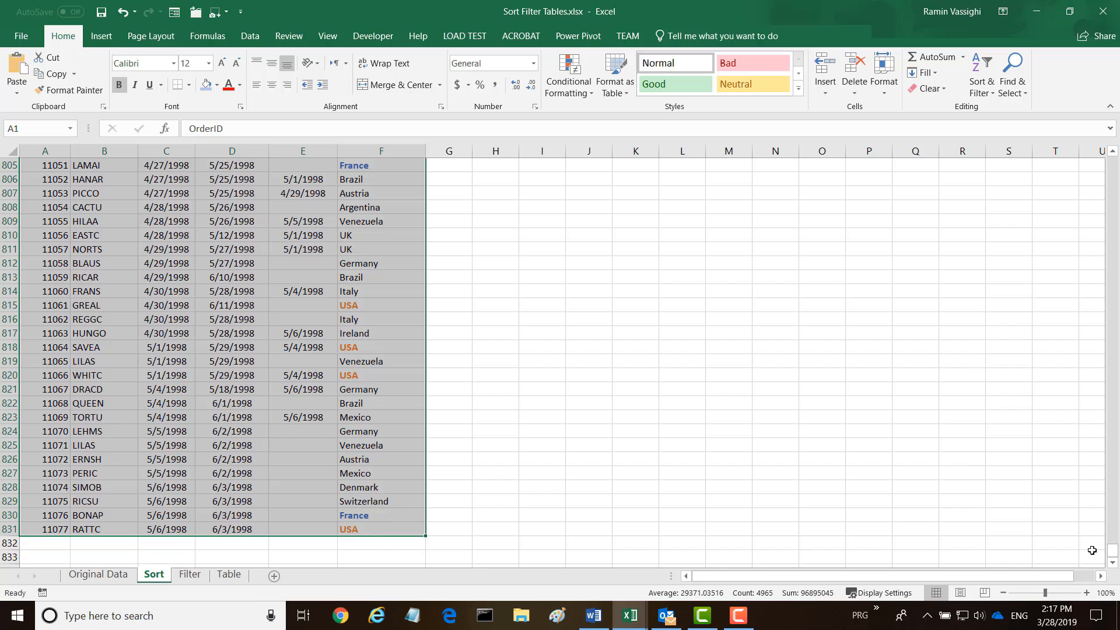
pyautogui.moveTo(1113, 552); pyautogui.dragTo(1076, 146)
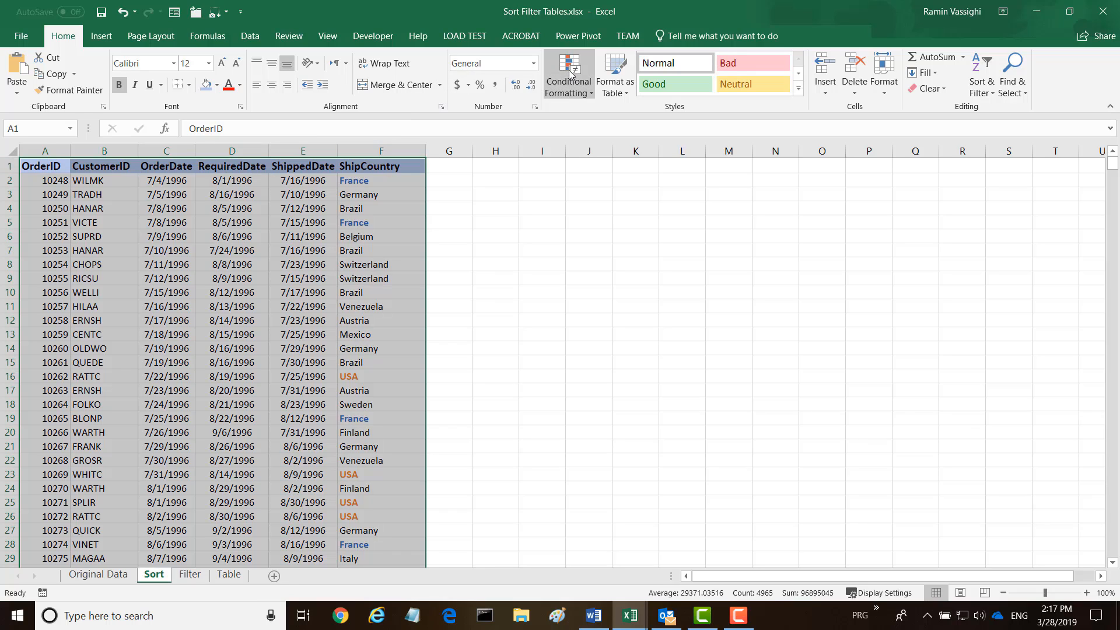
pyautogui.click(250, 37)
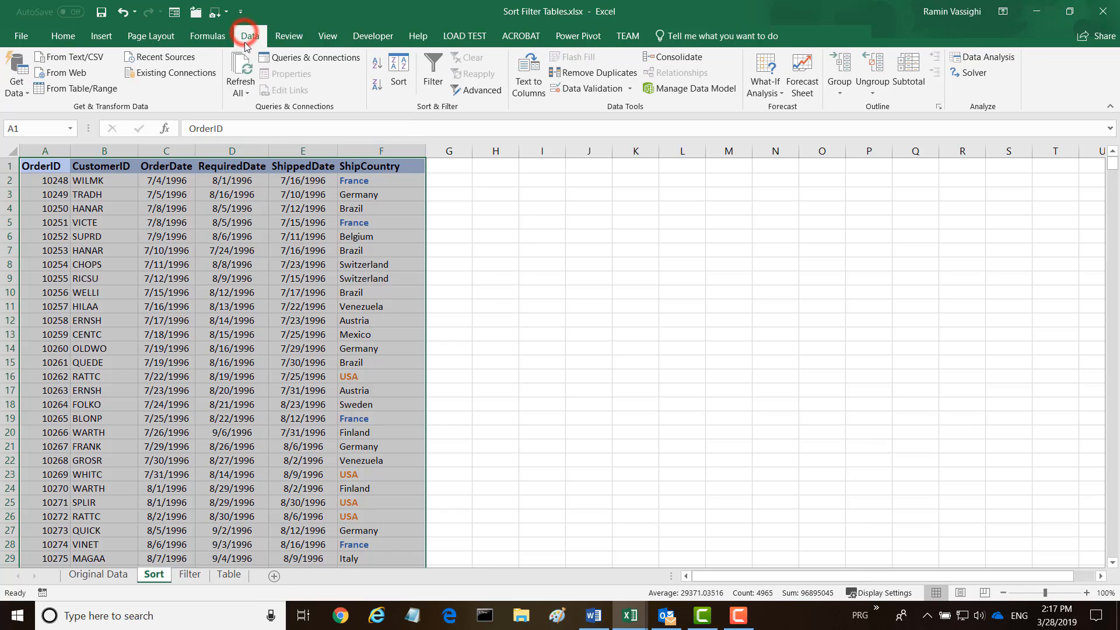
pyautogui.click(403, 81)
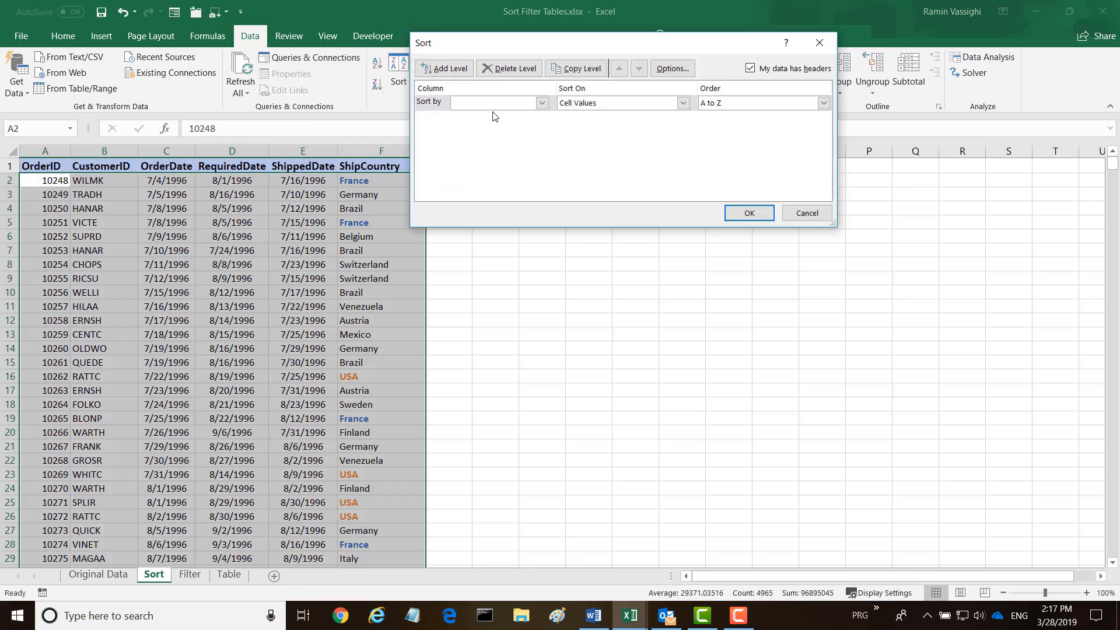
# Sort by ShipCountry on Font Color, with the Automatic colour placed On Bottom
pyautogui.click(542, 103)
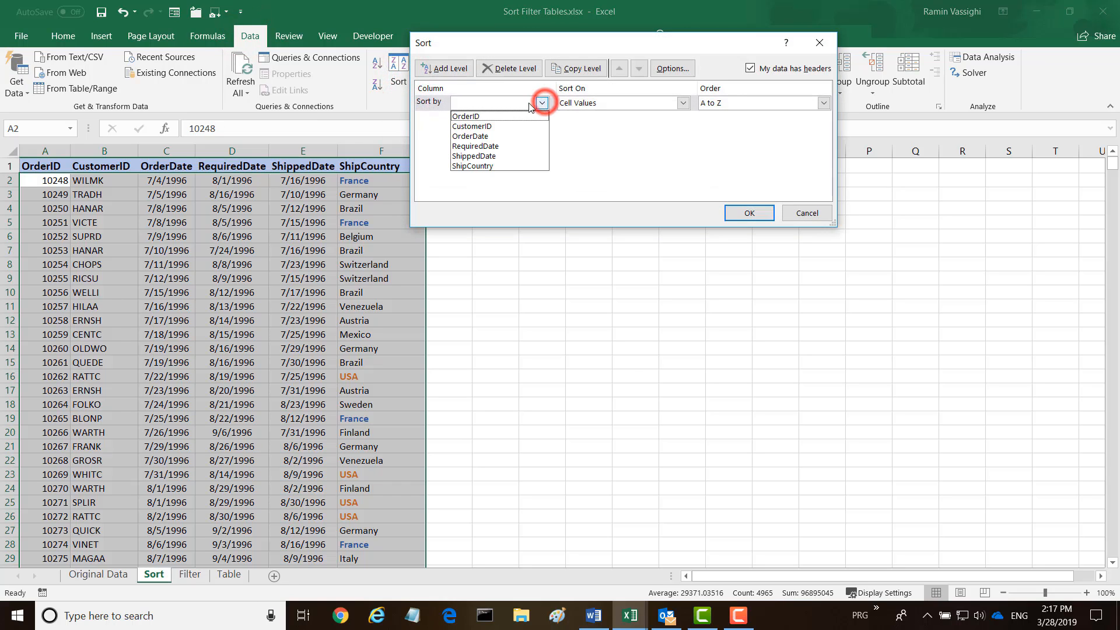
pyautogui.click(471, 166)
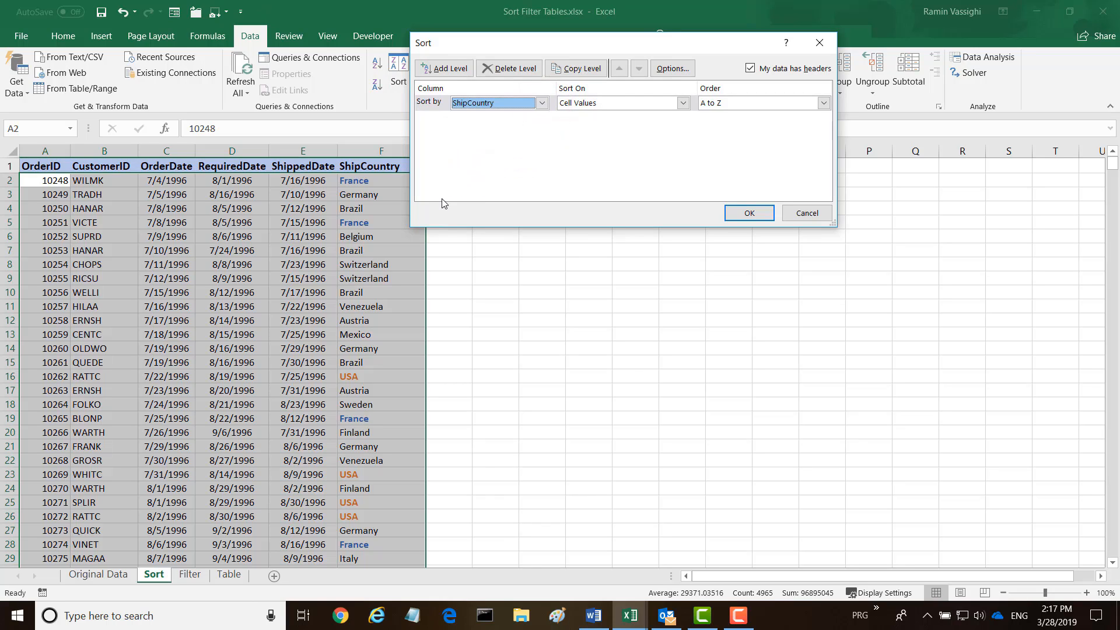
pyautogui.click(681, 104)
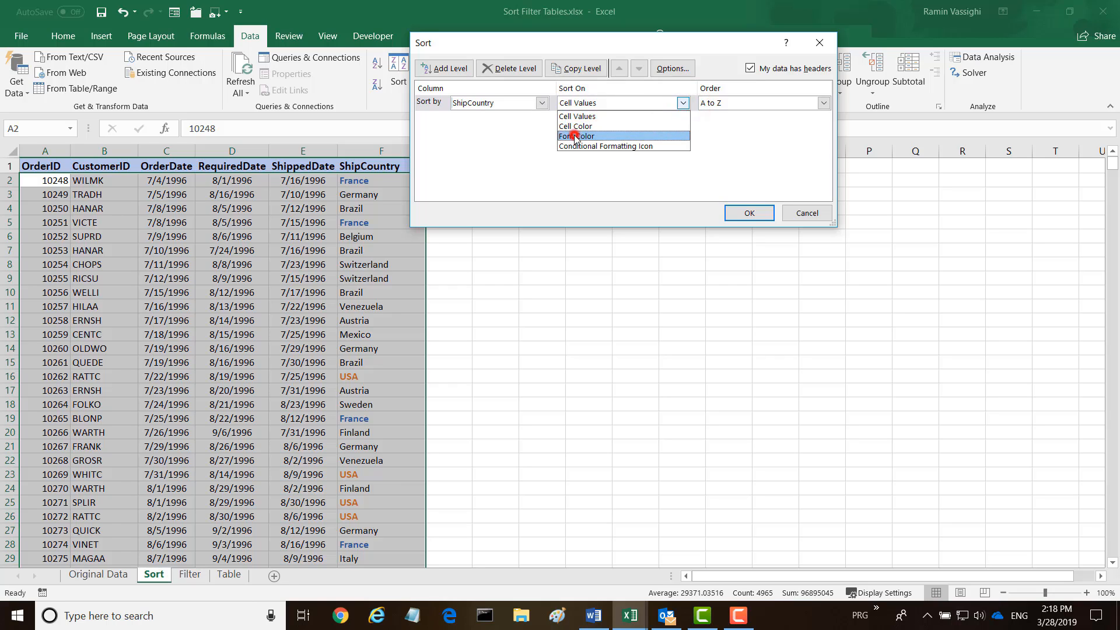
pyautogui.click(575, 136)
pyautogui.click(821, 104)
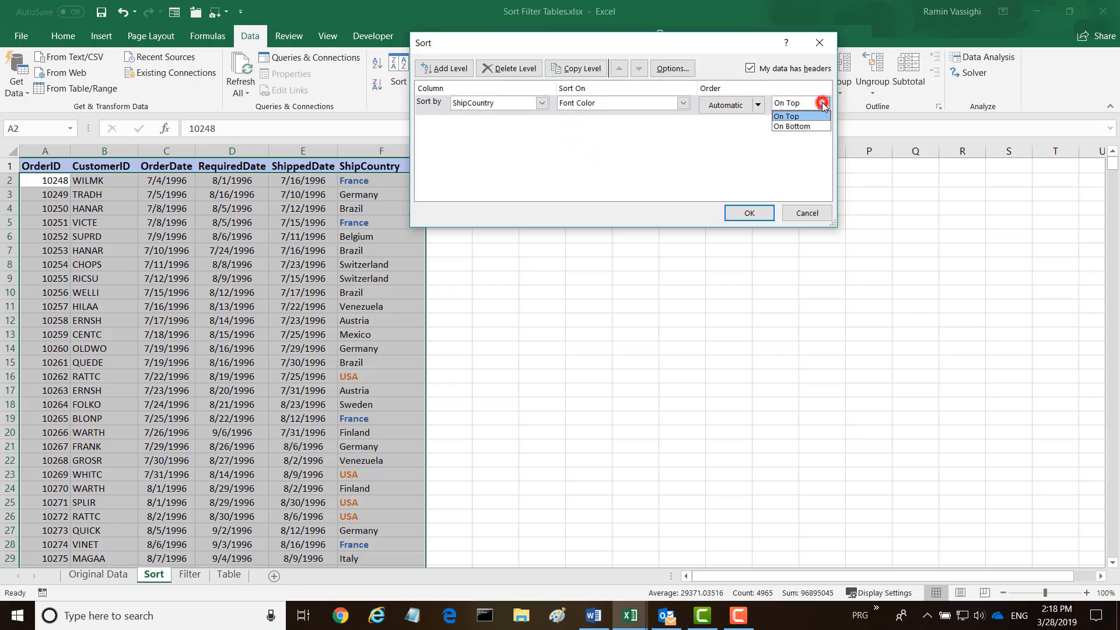
pyautogui.click(792, 126)
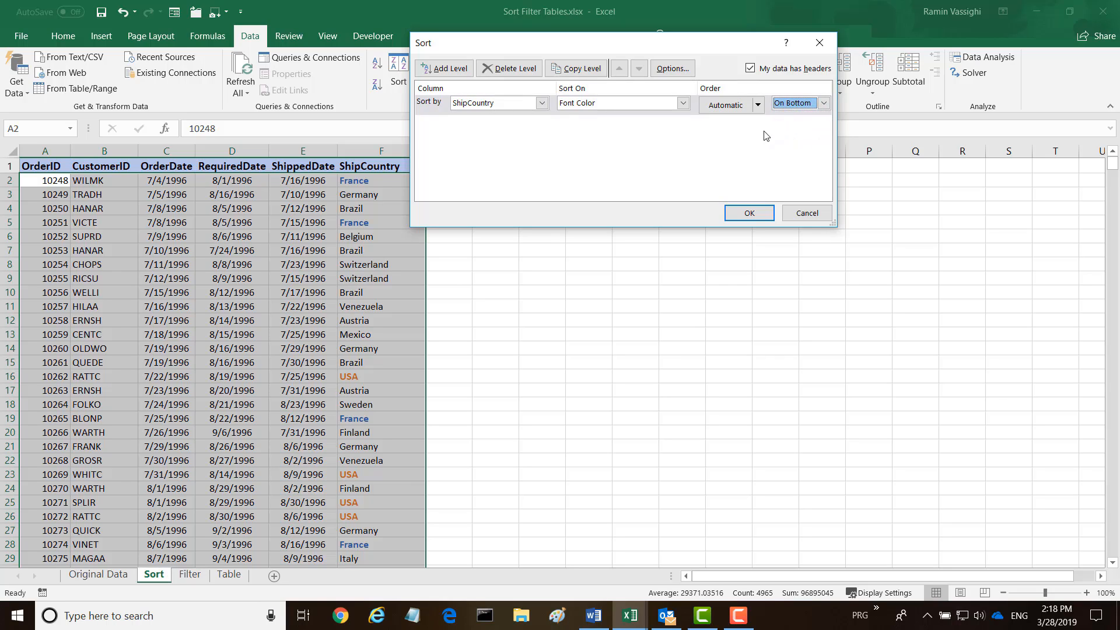
pyautogui.click(750, 214)
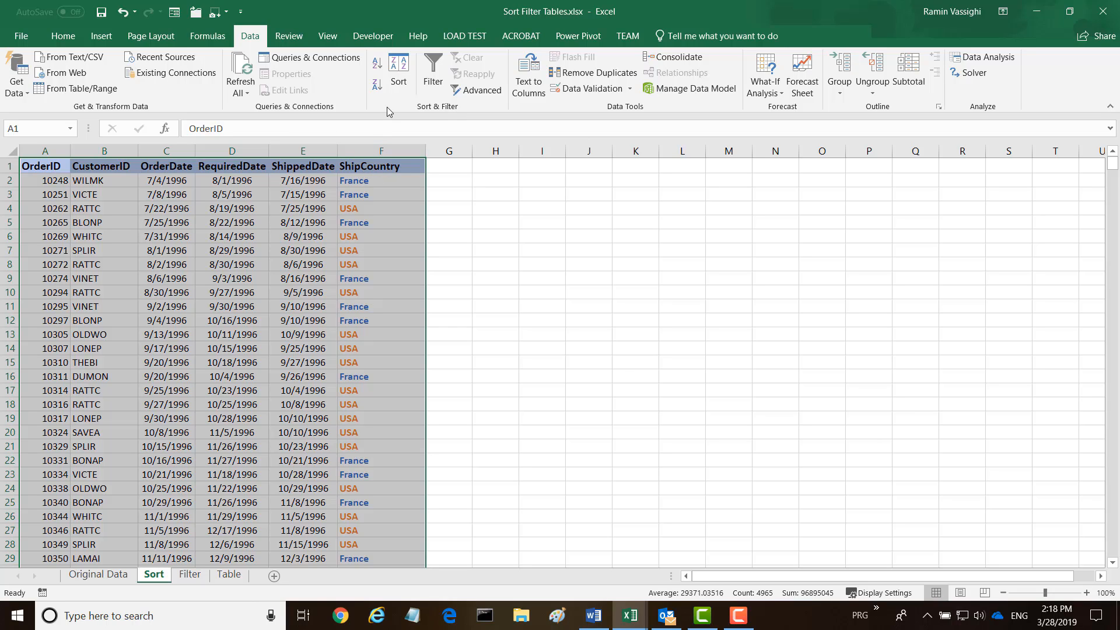
# Add a second sort level: then by ShipCountry, cell values, A to Z
pyautogui.click(398, 86)
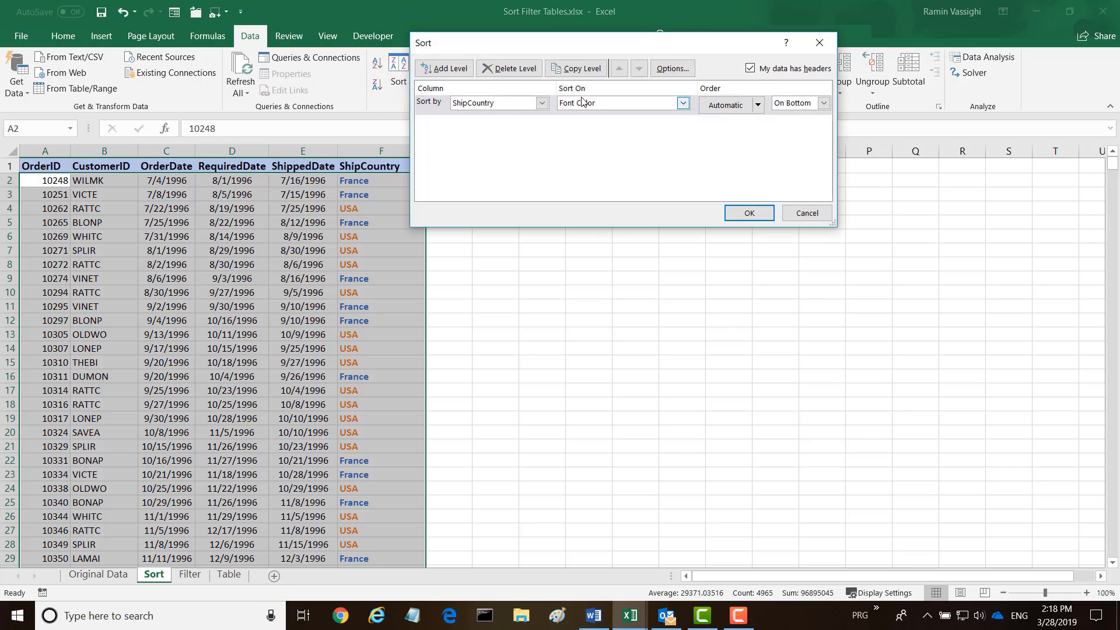
pyautogui.click(441, 68)
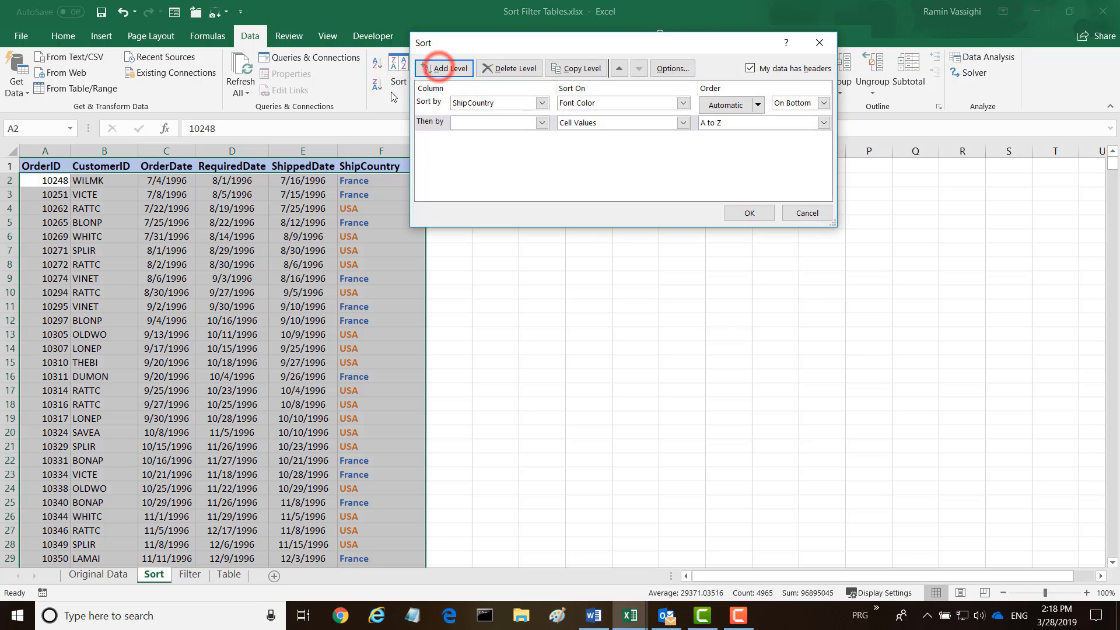
pyautogui.click(541, 122)
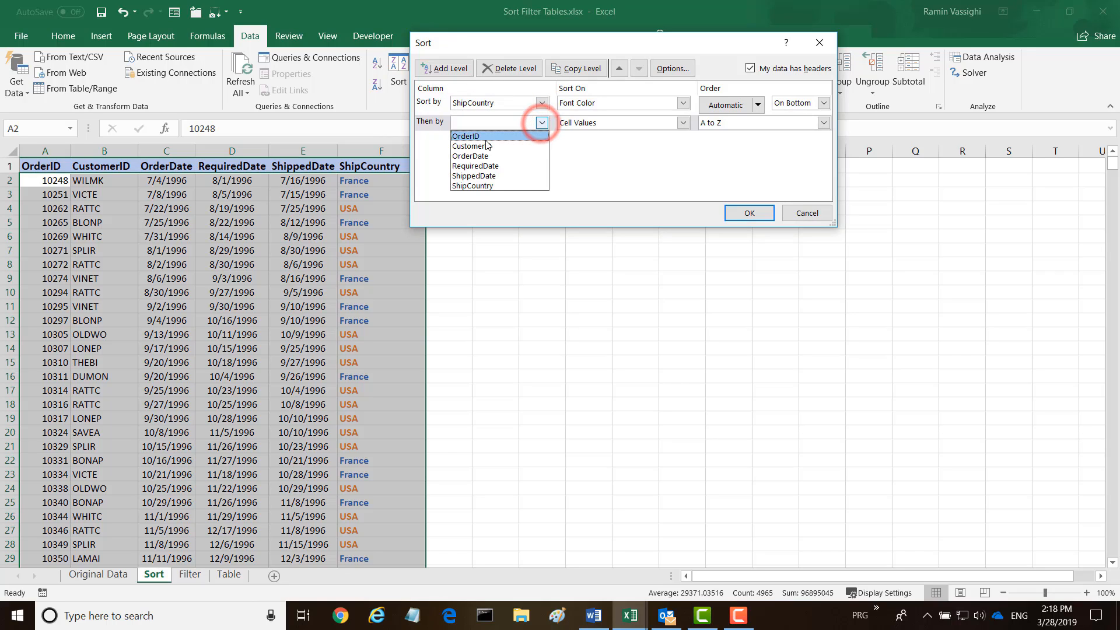
pyautogui.click(454, 185)
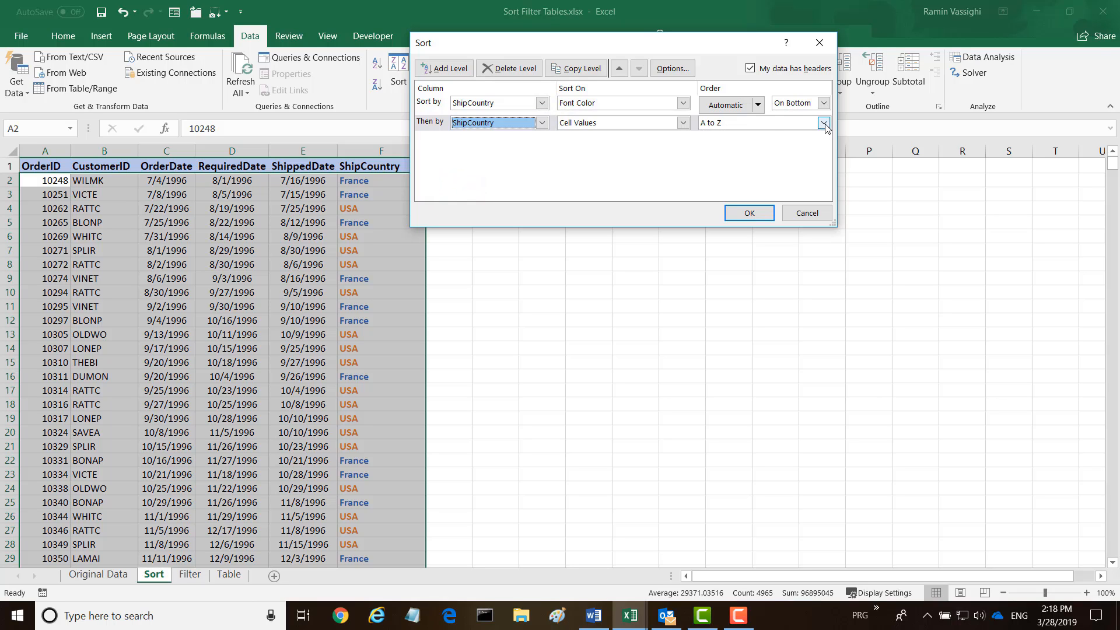
pyautogui.click(749, 214)
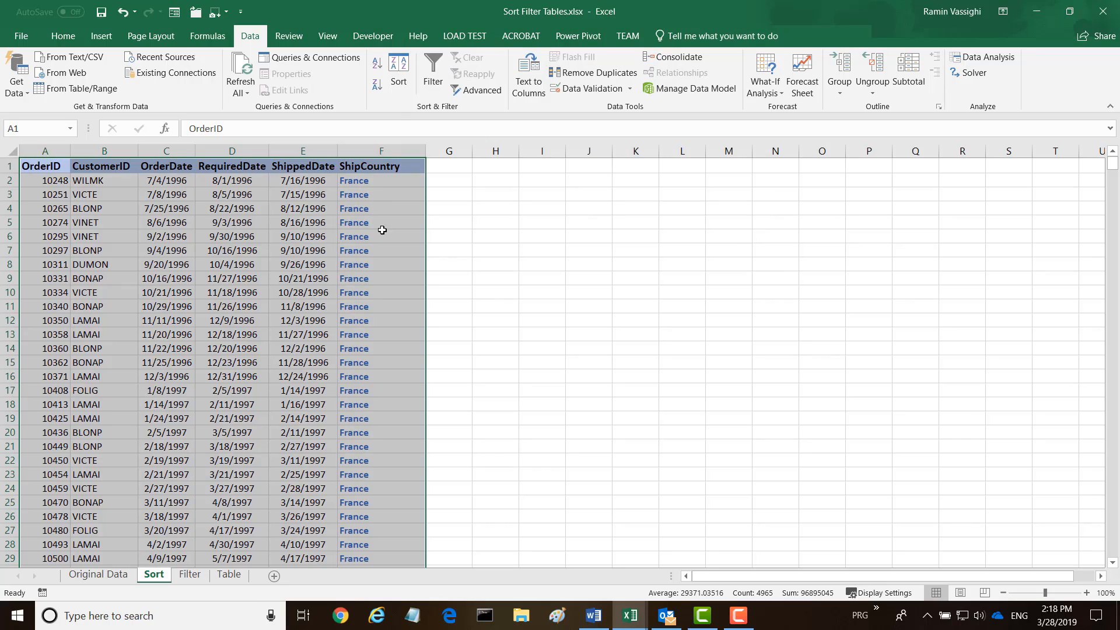
pyautogui.scroll(-12, 383, 230)
pyautogui.scroll(-9, 388, 242)
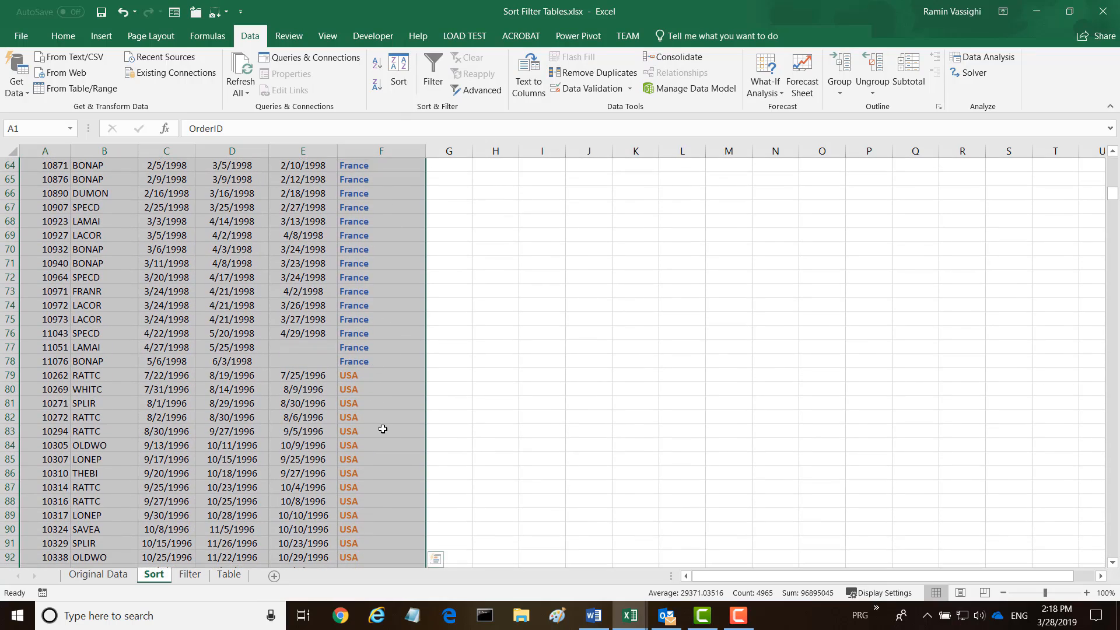
pyautogui.scroll(-10, 387, 447)
pyautogui.scroll(-11, 400, 463)
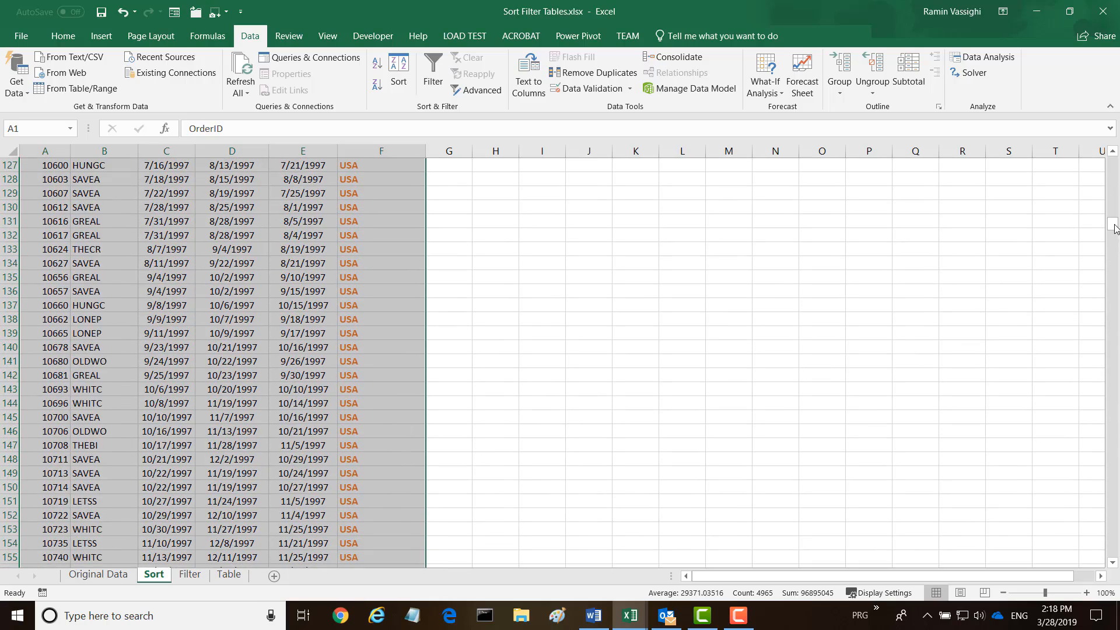
pyautogui.moveTo(1114, 228); pyautogui.dragTo(1108, 154)
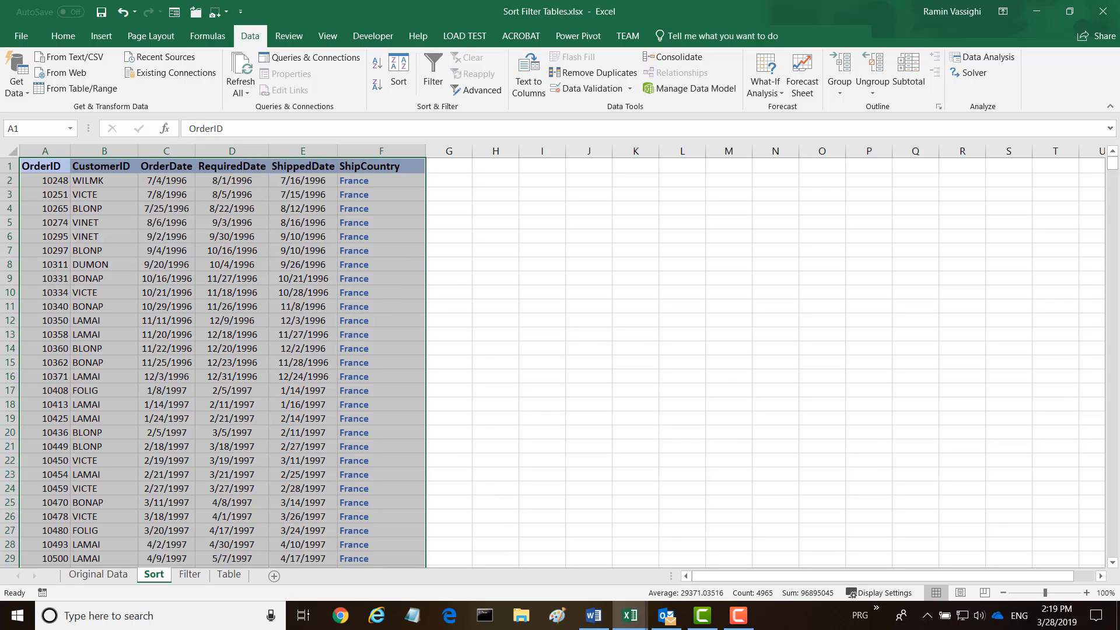
pyautogui.hotkey('alt', 'Tab')
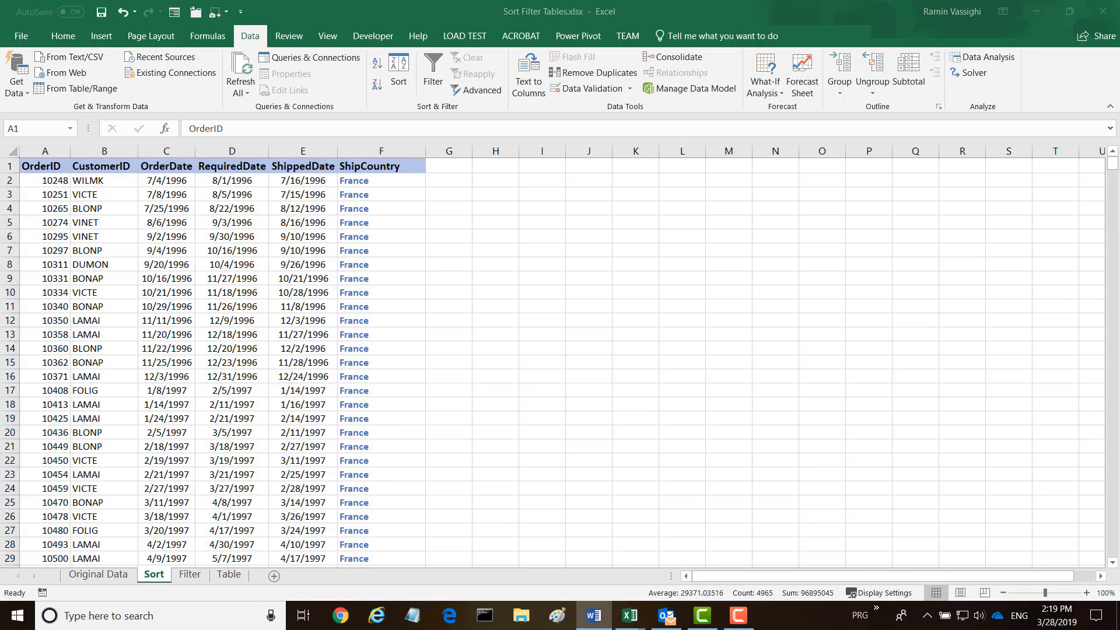
pyautogui.click(191, 579)
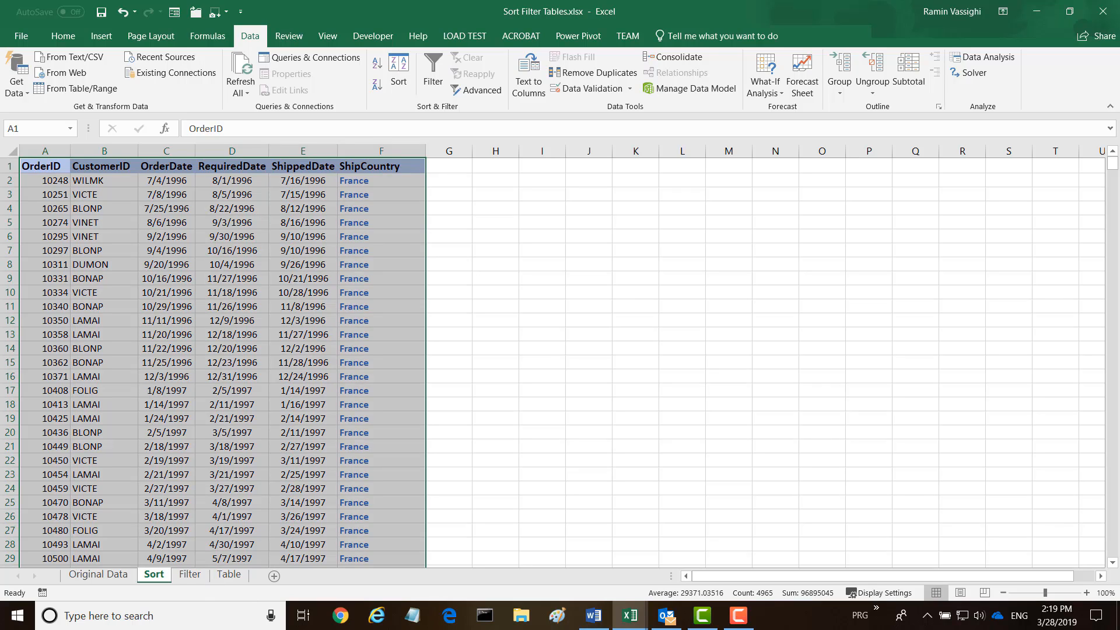
# On the Filter sheet, select the header row A1:F1 and turn on Data > Filter
pyautogui.click(185, 575)
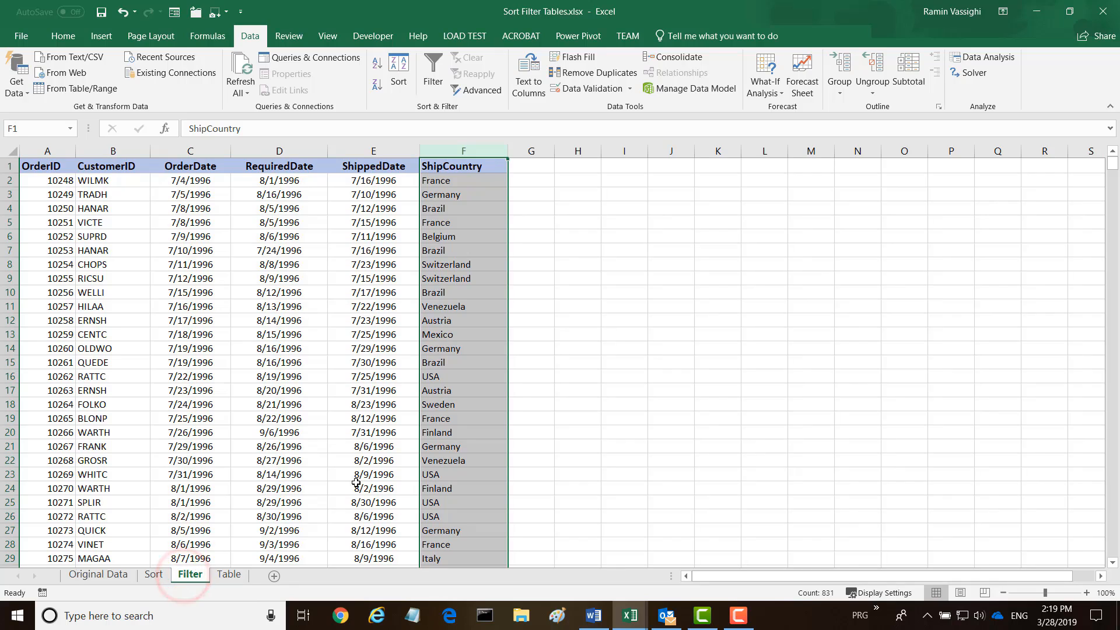
pyautogui.click(606, 387)
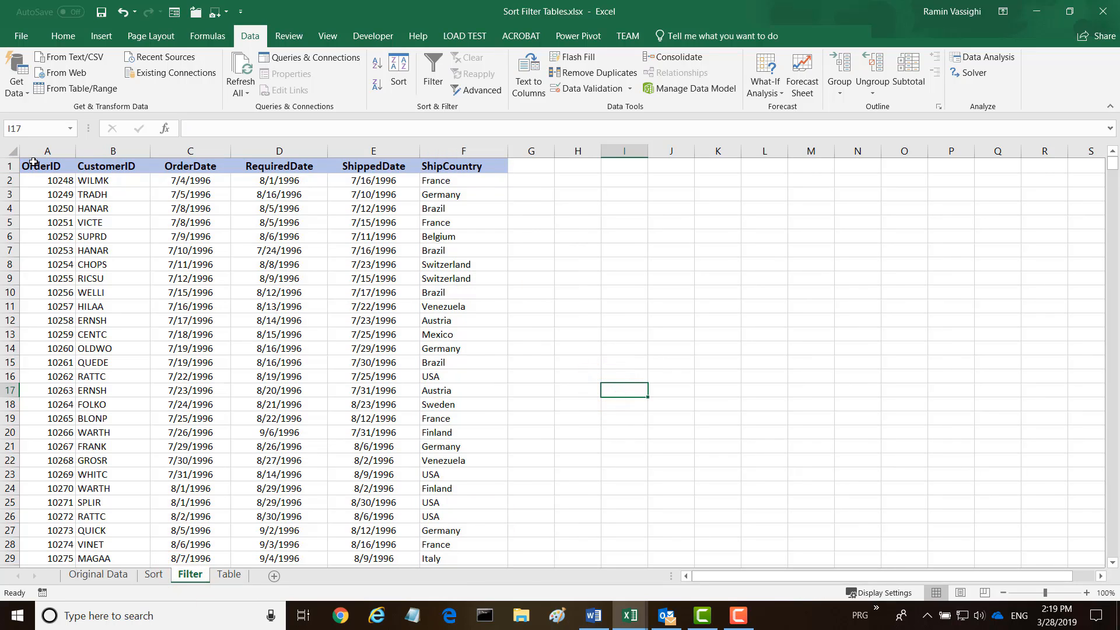
pyautogui.moveTo(30, 165); pyautogui.dragTo(466, 169)
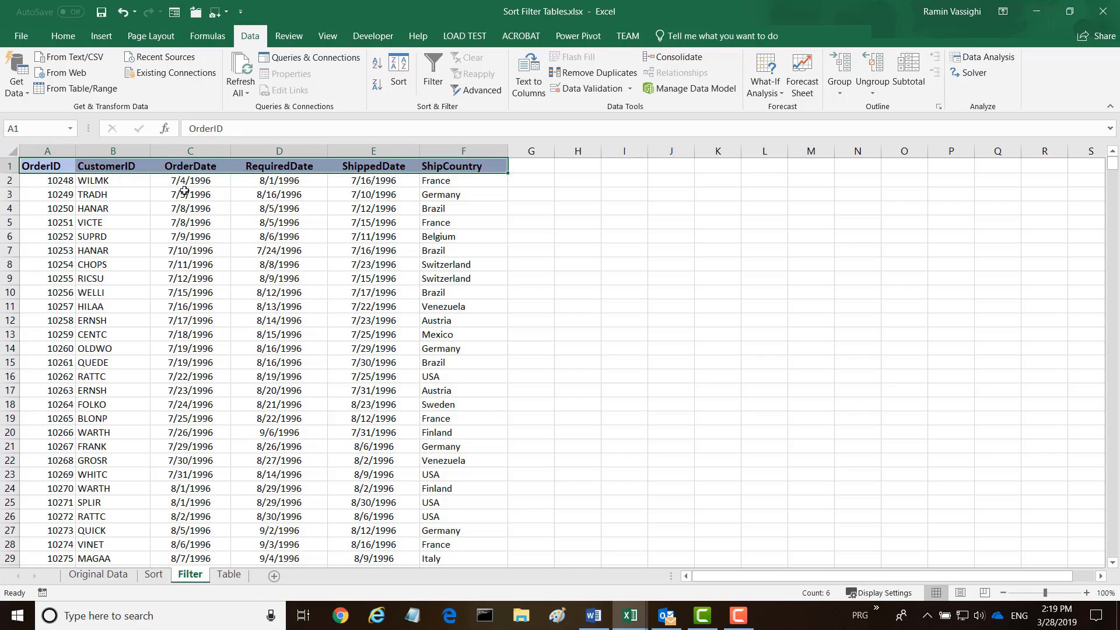
pyautogui.click(434, 70)
pyautogui.click(530, 205)
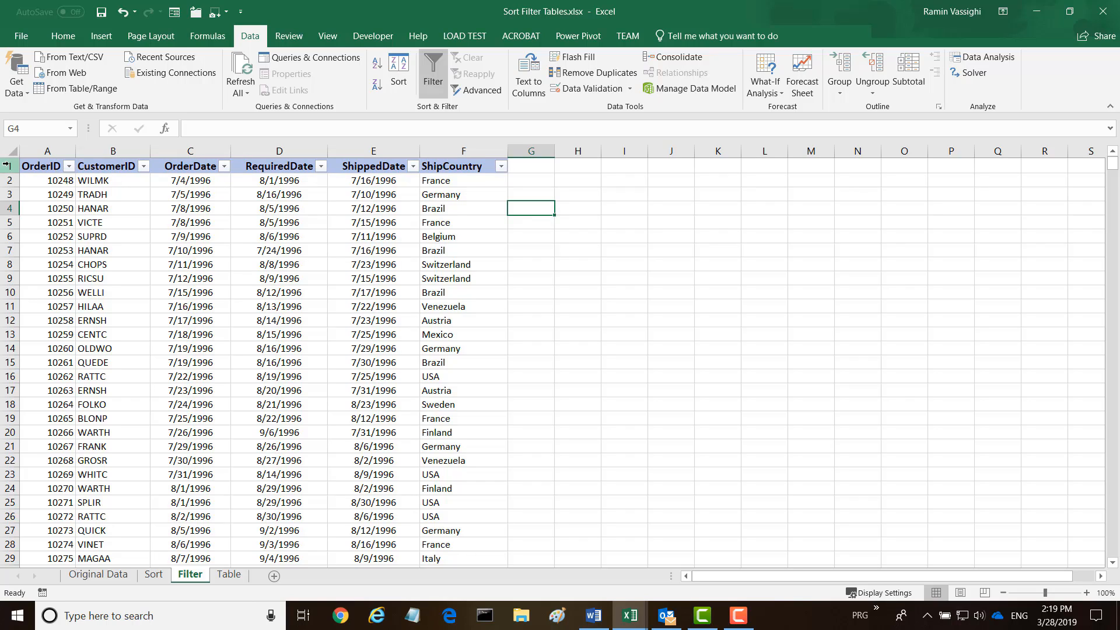
pyautogui.click(68, 167)
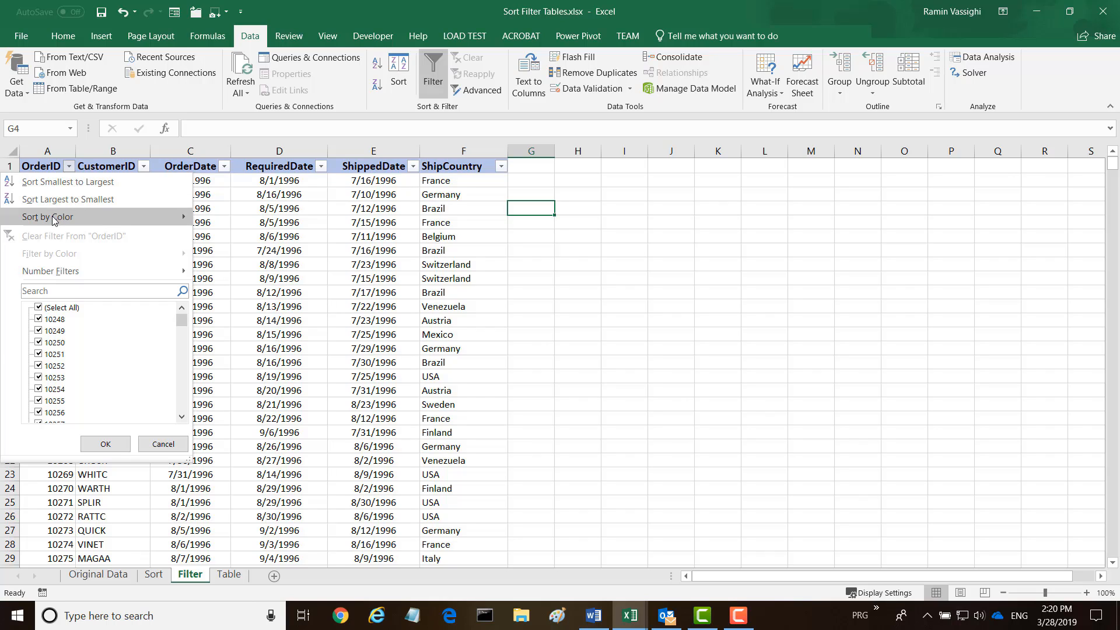
pyautogui.moveTo(55, 219)
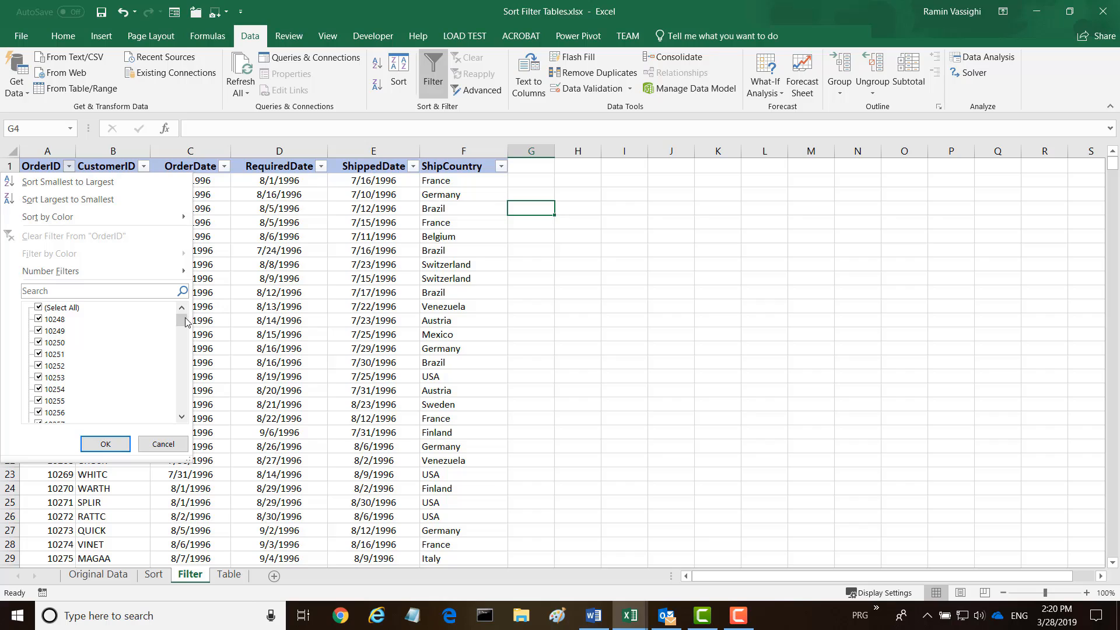
pyautogui.moveTo(181, 320)
pyautogui.mouseDown()
pyautogui.moveTo(169, 432)
pyautogui.moveTo(181, 316)
pyautogui.mouseUp()
pyautogui.click(39, 308)
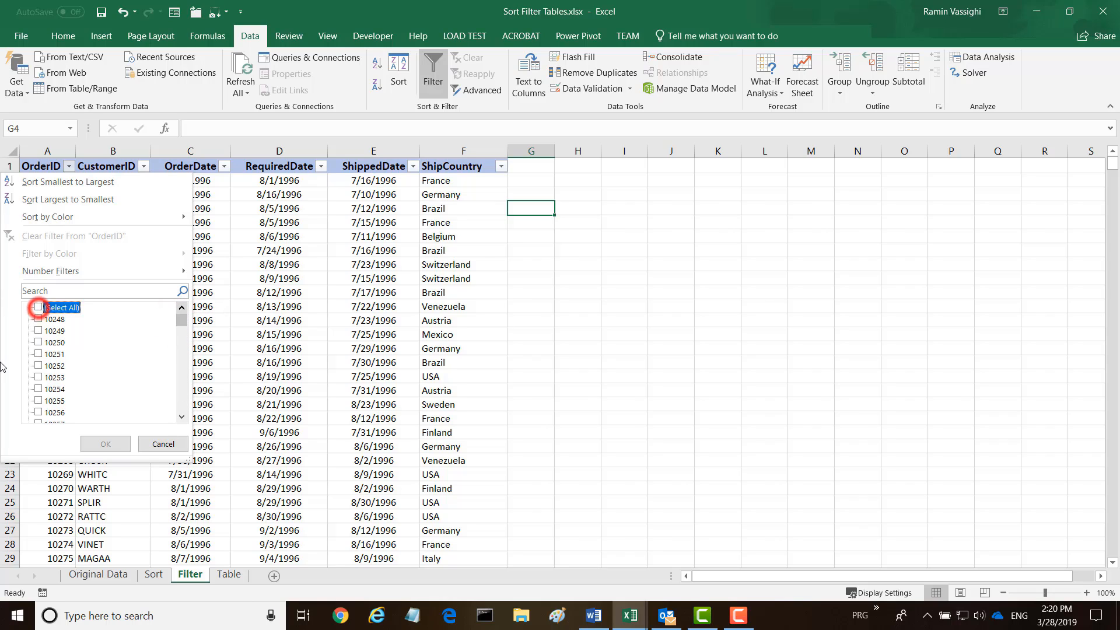
pyautogui.click(39, 319)
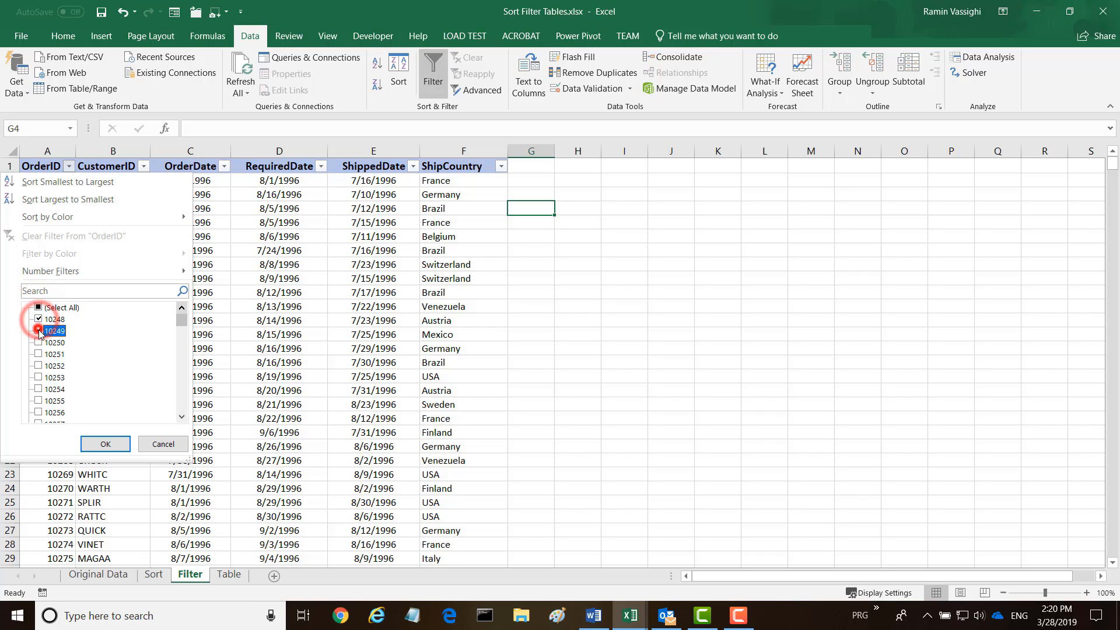
pyautogui.click(39, 331)
pyautogui.click(38, 342)
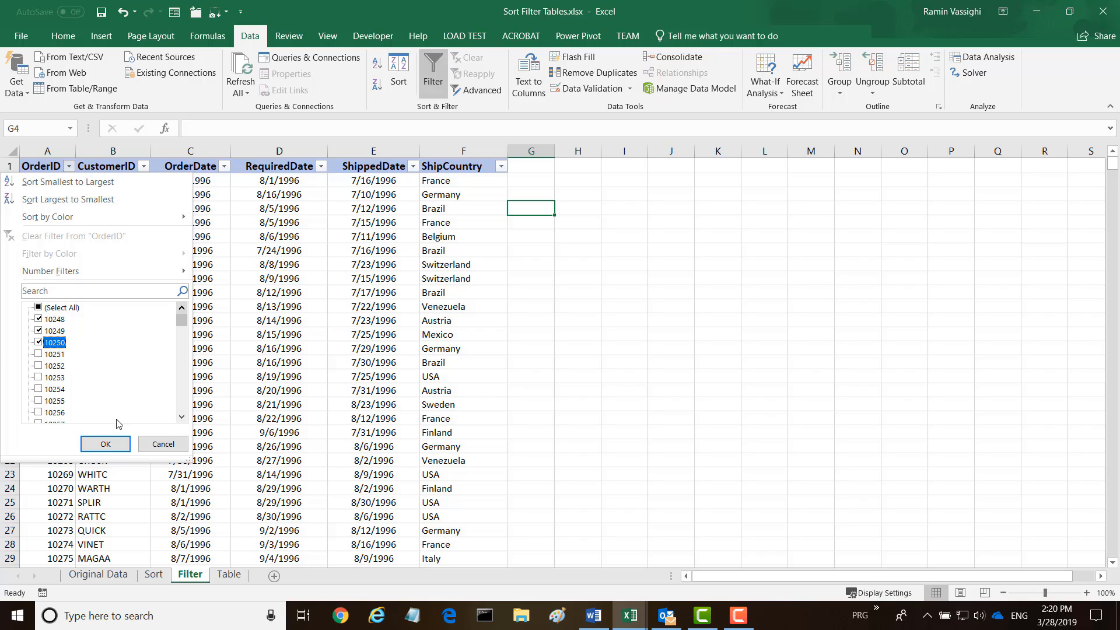
pyautogui.click(113, 446)
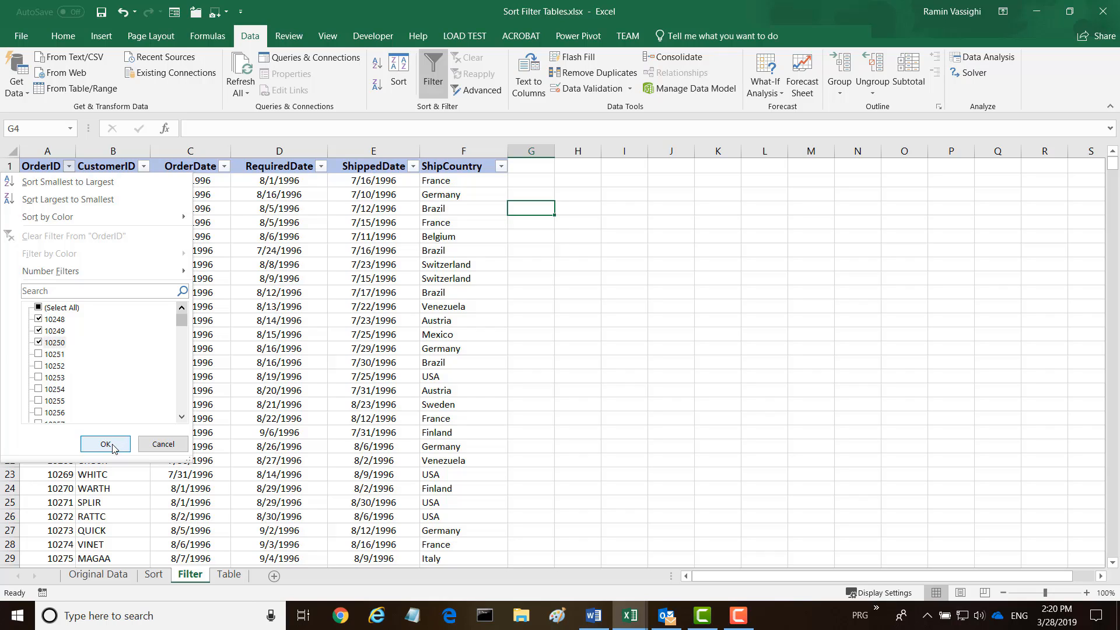
pyautogui.click(106, 444)
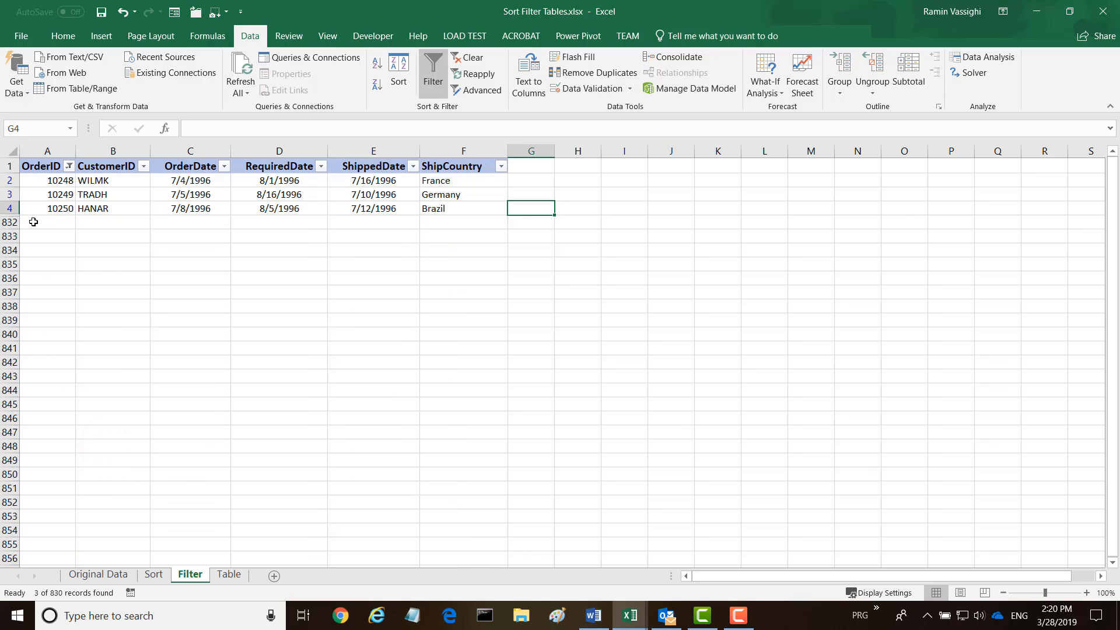
pyautogui.click(70, 168)
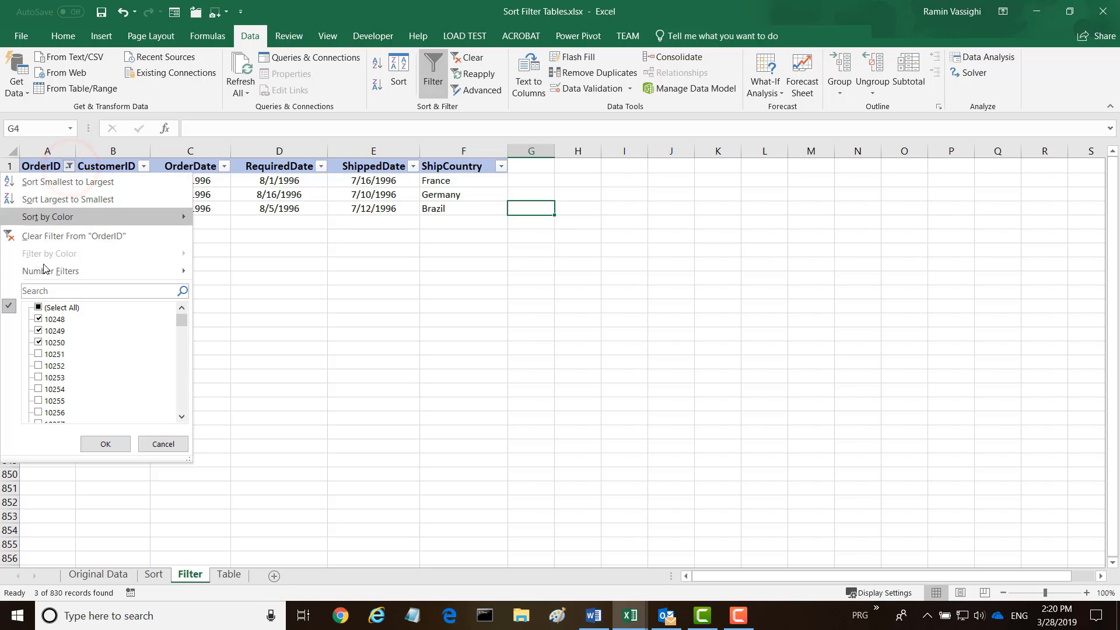
pyautogui.click(39, 308)
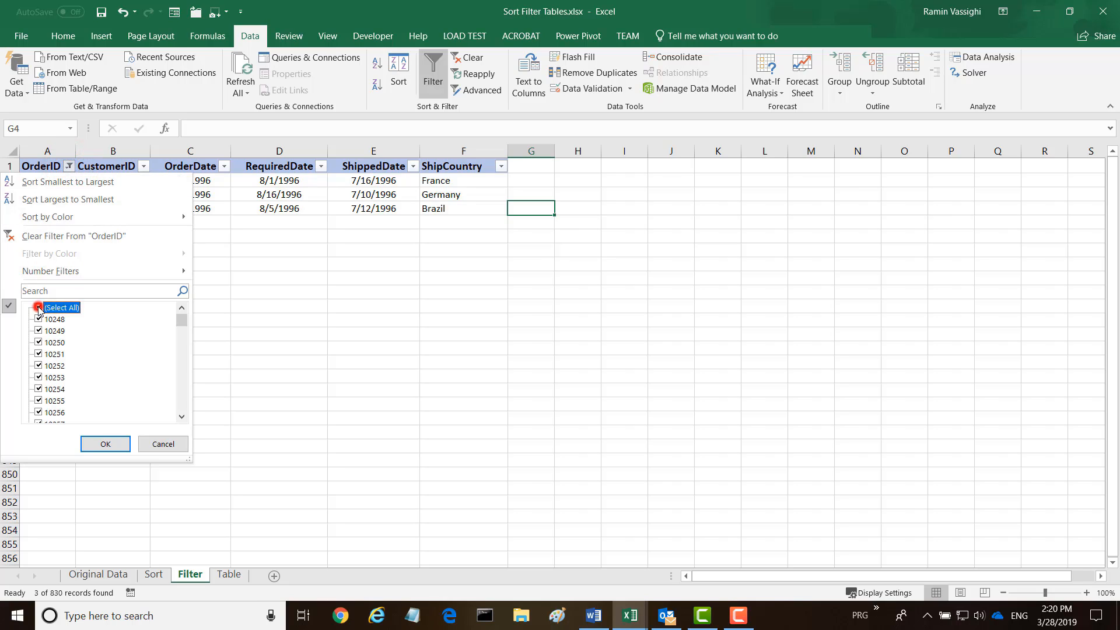
pyautogui.click(105, 443)
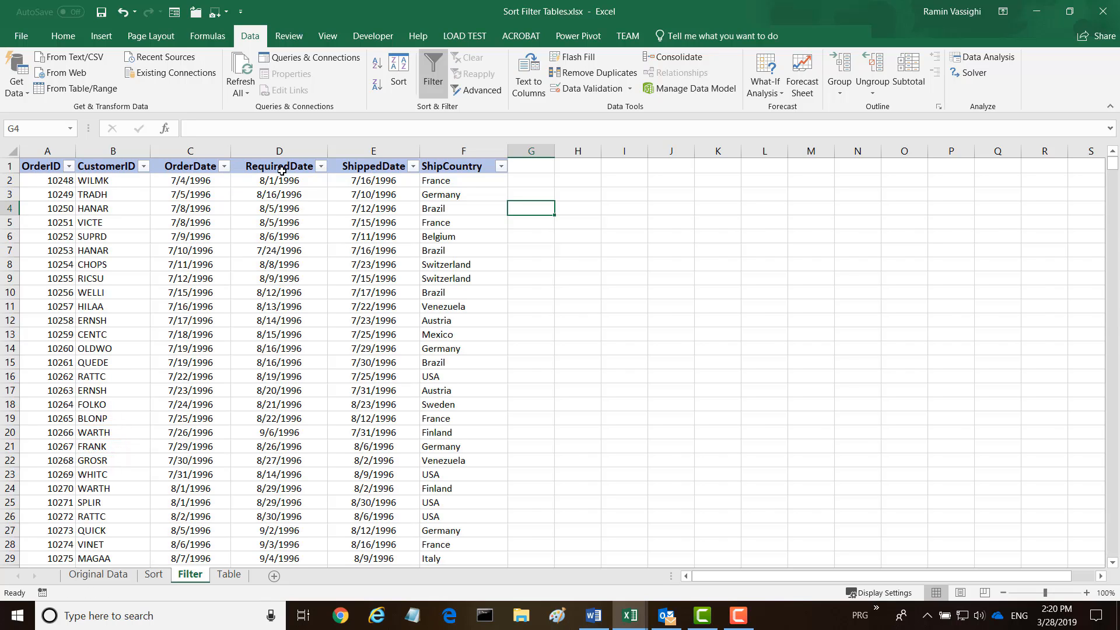
# Filter OrderDate to show only 1997 orders
pyautogui.click(226, 167)
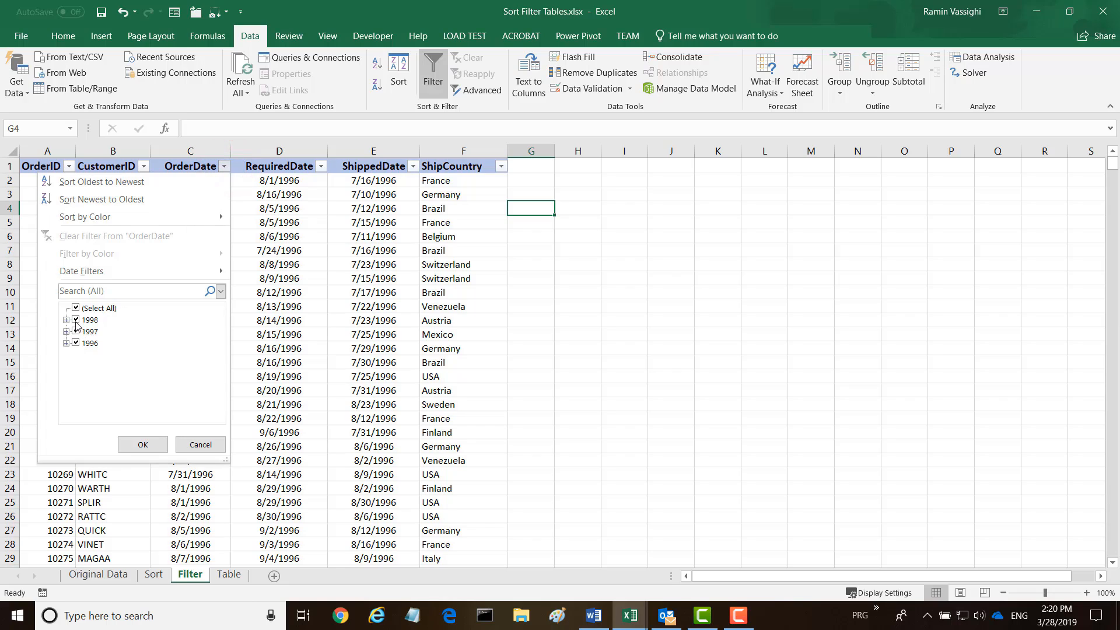
pyautogui.click(76, 308)
pyautogui.click(79, 334)
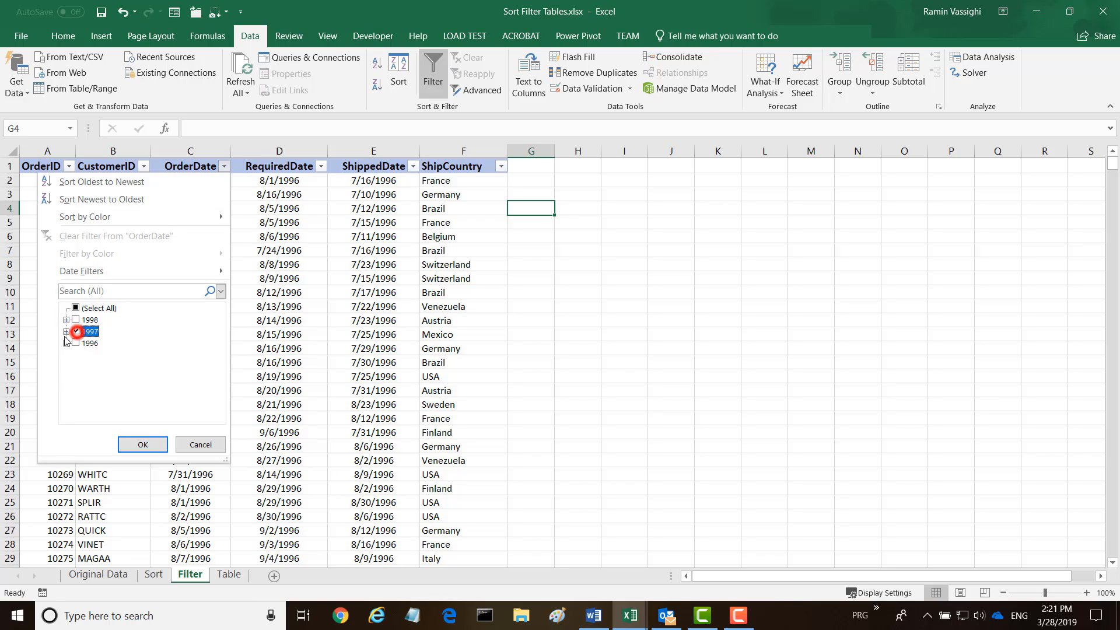
pyautogui.click(147, 452)
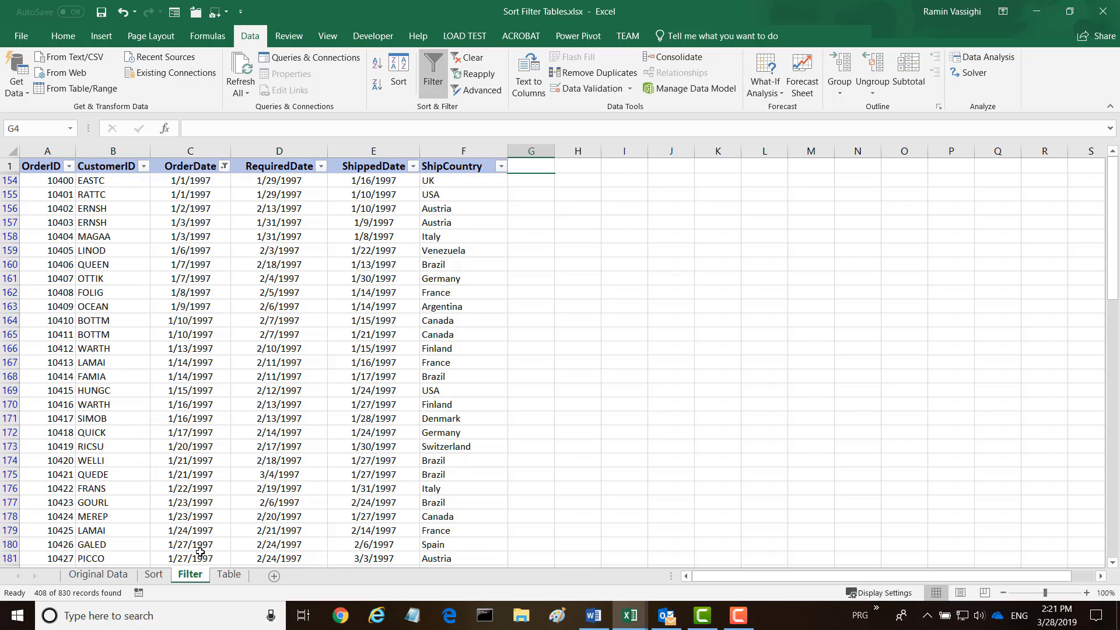
# Reselect all years in the OrderDate filter to show every order again
pyautogui.click(224, 166)
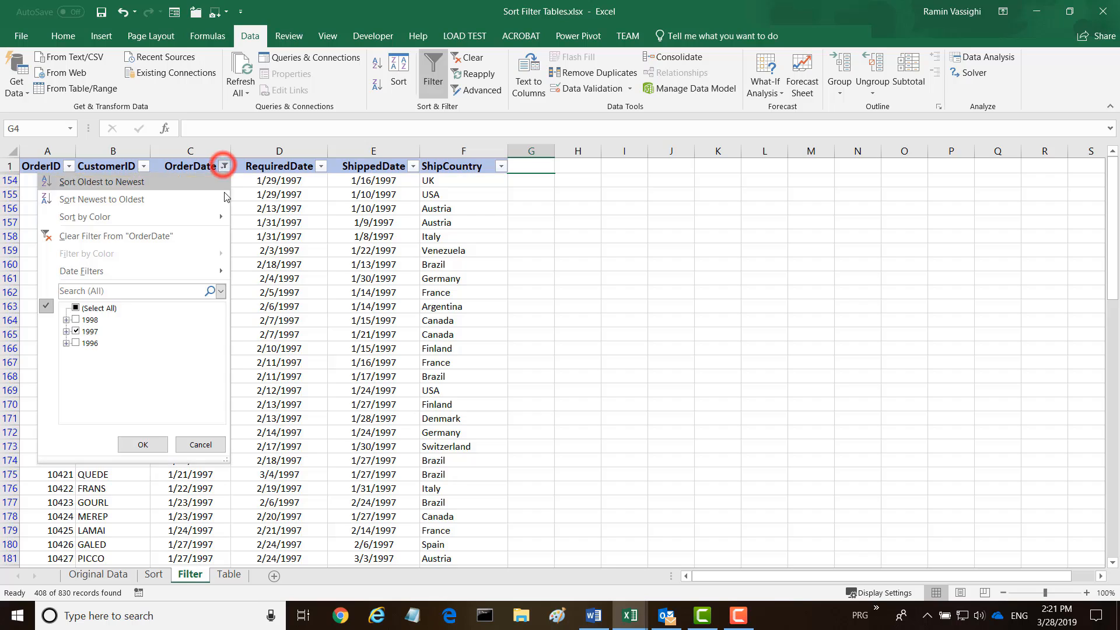
pyautogui.click(75, 309)
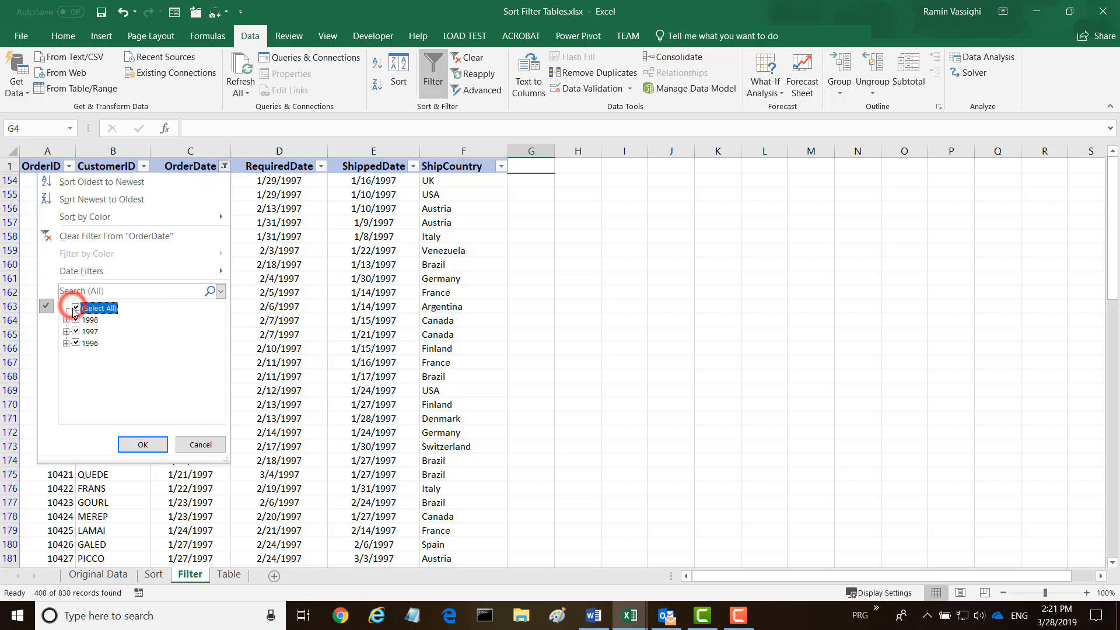
pyautogui.click(151, 446)
# Filter ShipCountry to show only USA orders
pyautogui.click(321, 166)
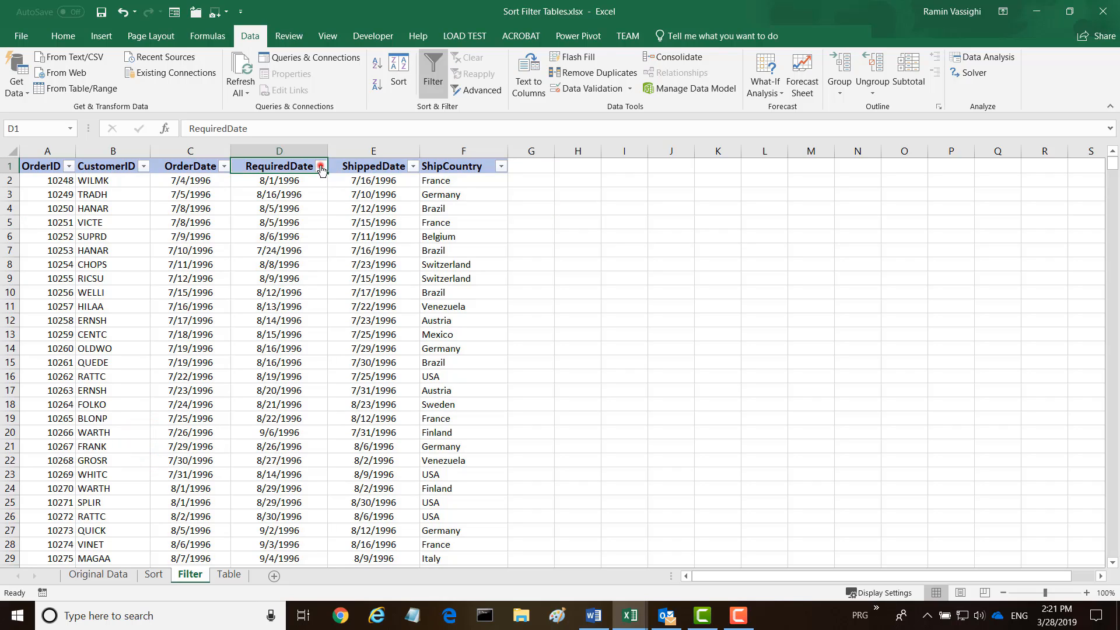
pyautogui.click(411, 168)
pyautogui.click(412, 168)
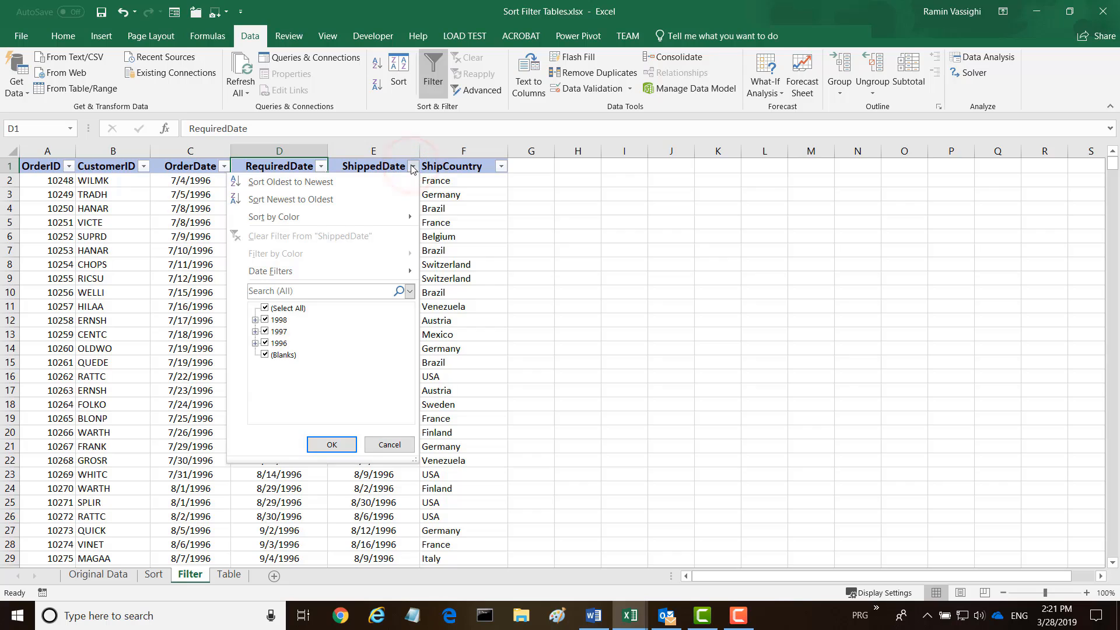
pyautogui.click(455, 166)
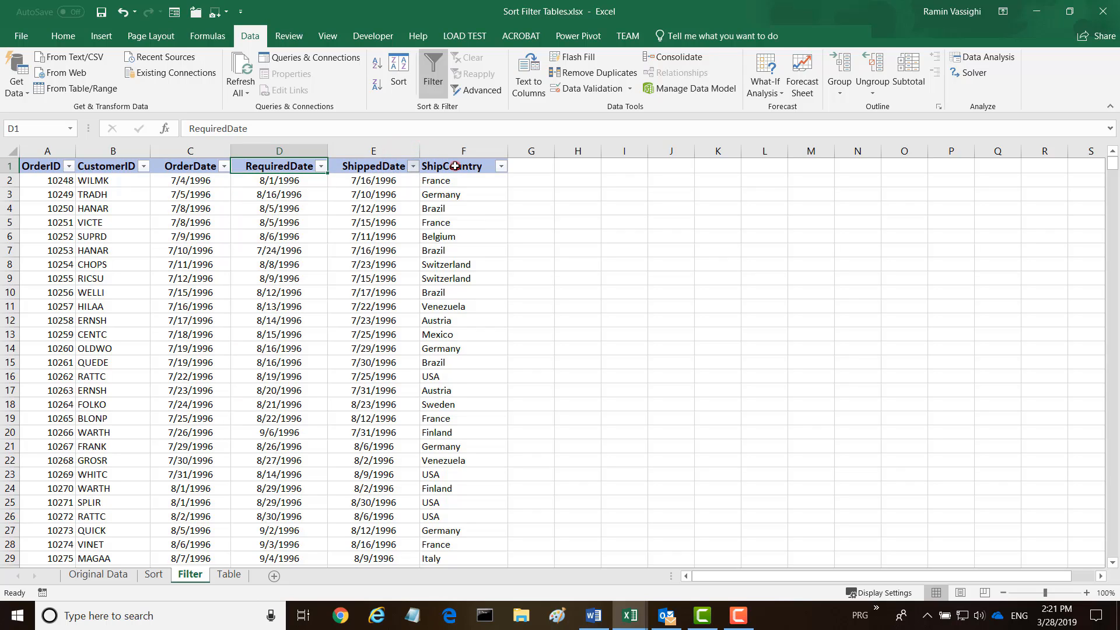
pyautogui.click(500, 167)
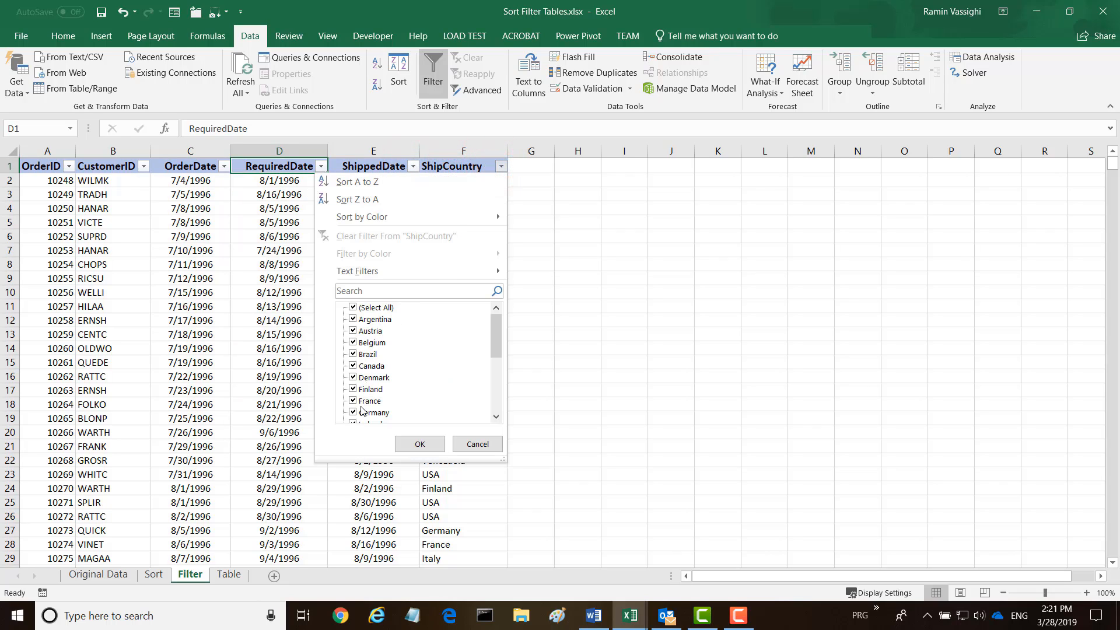
pyautogui.moveTo(492, 327); pyautogui.dragTo(489, 409)
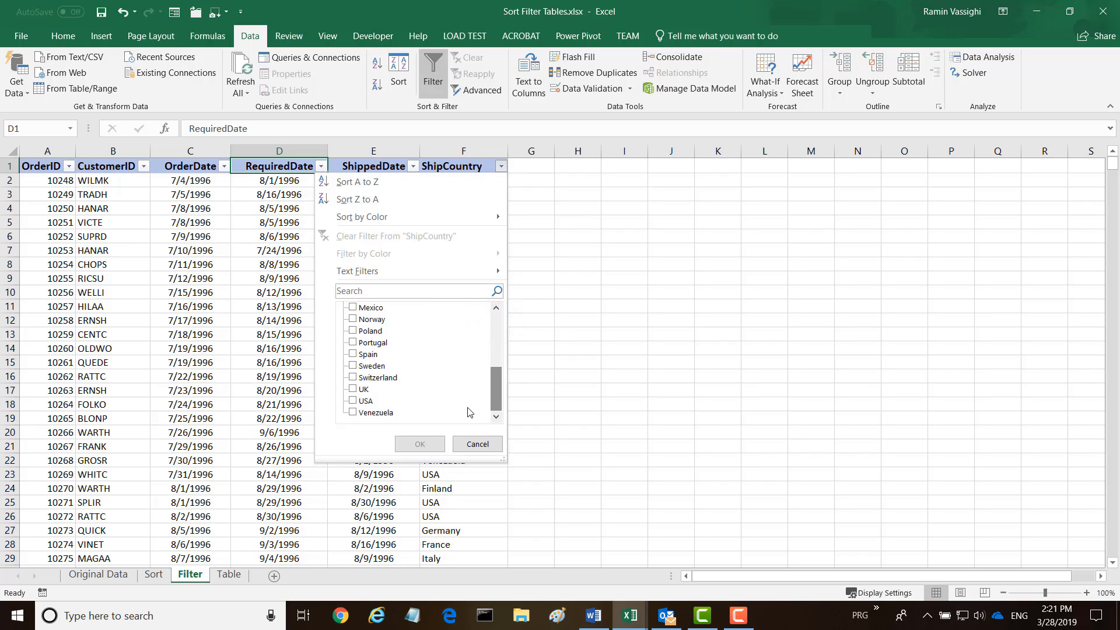
pyautogui.click(364, 400)
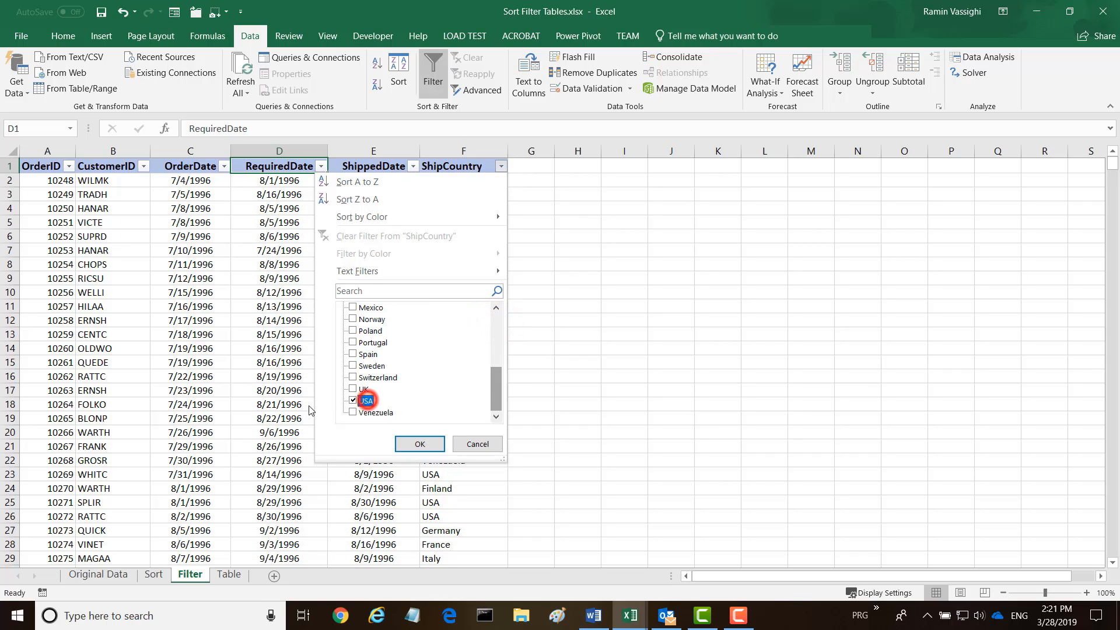
pyautogui.click(422, 448)
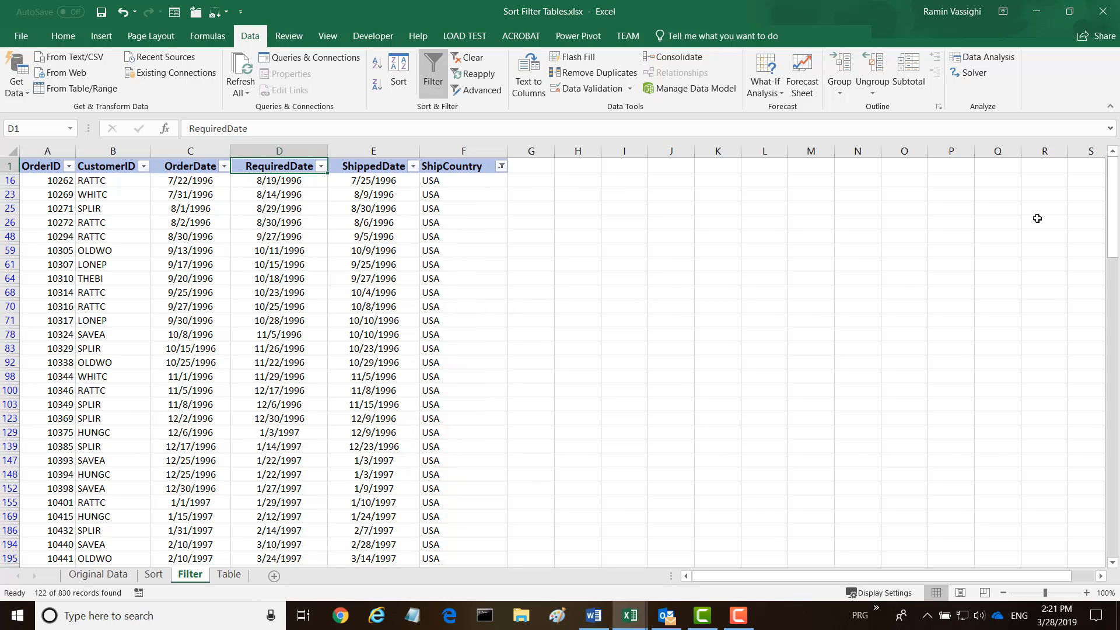
# Sort the USA orders by OrderID from largest to smallest
pyautogui.moveTo(1112, 180); pyautogui.dragTo(1082, 140)
pyautogui.click(69, 166)
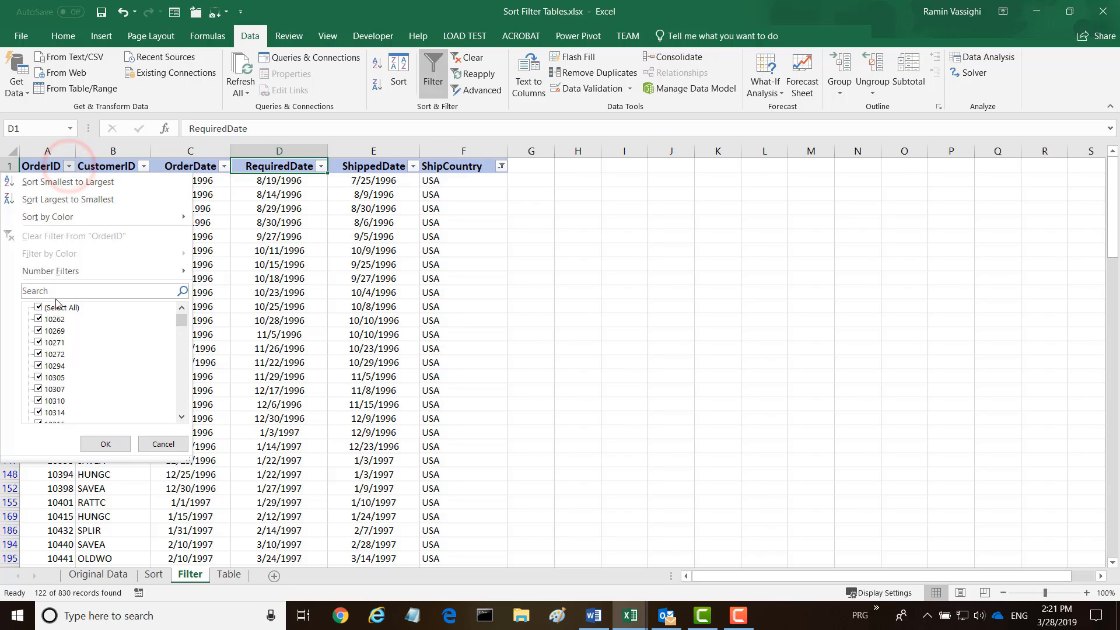
pyautogui.click(29, 200)
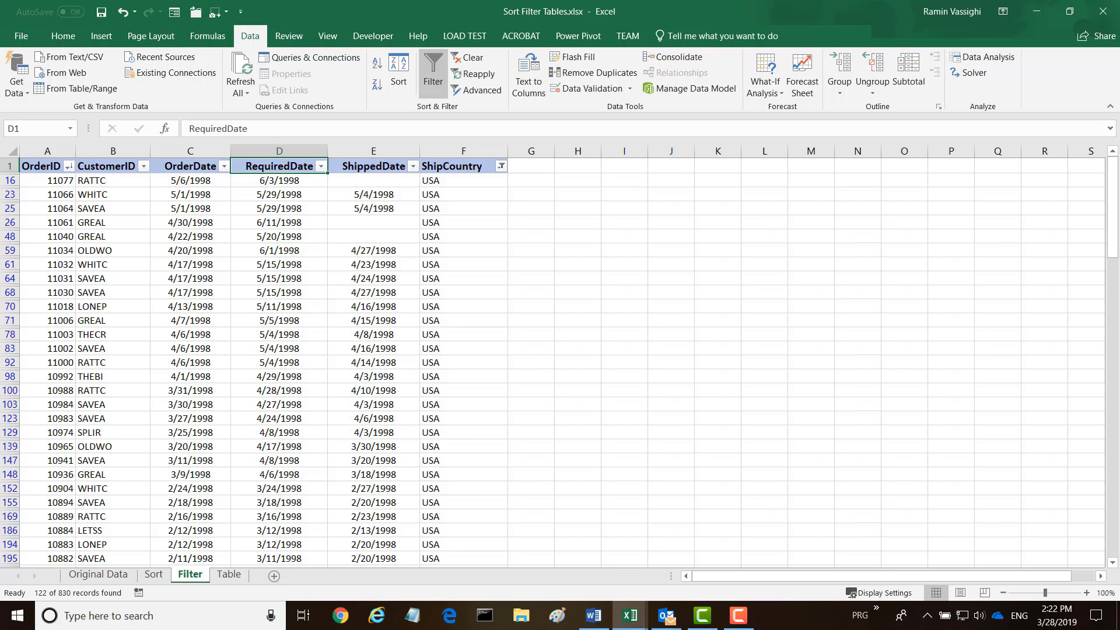
# Turn off the Filter sheet's AutoFilter and go to the Table sheet
pyautogui.click(433, 76)
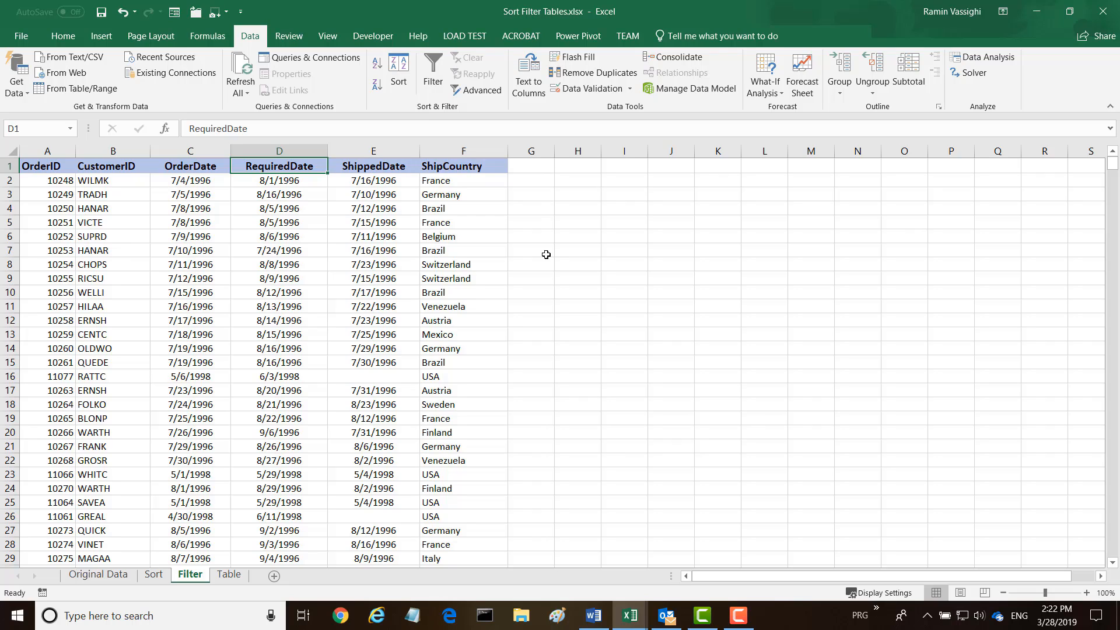
pyautogui.click(229, 574)
# With cell A2 selected, start Insert > Table for =$A$1:$F$831 with headers
pyautogui.click(563, 347)
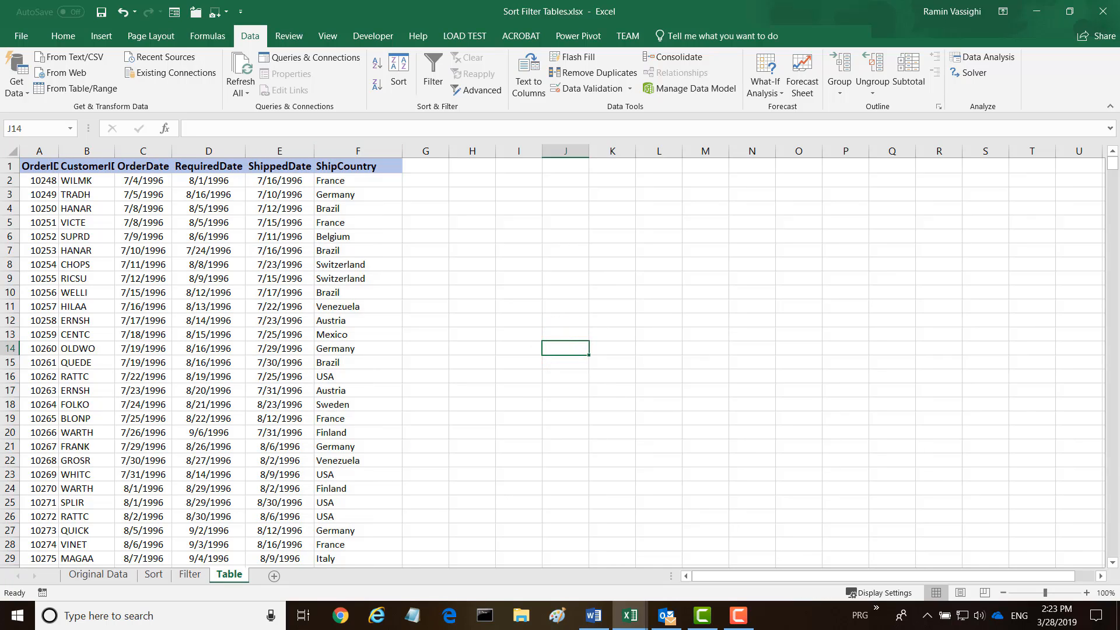
pyautogui.click(39, 180)
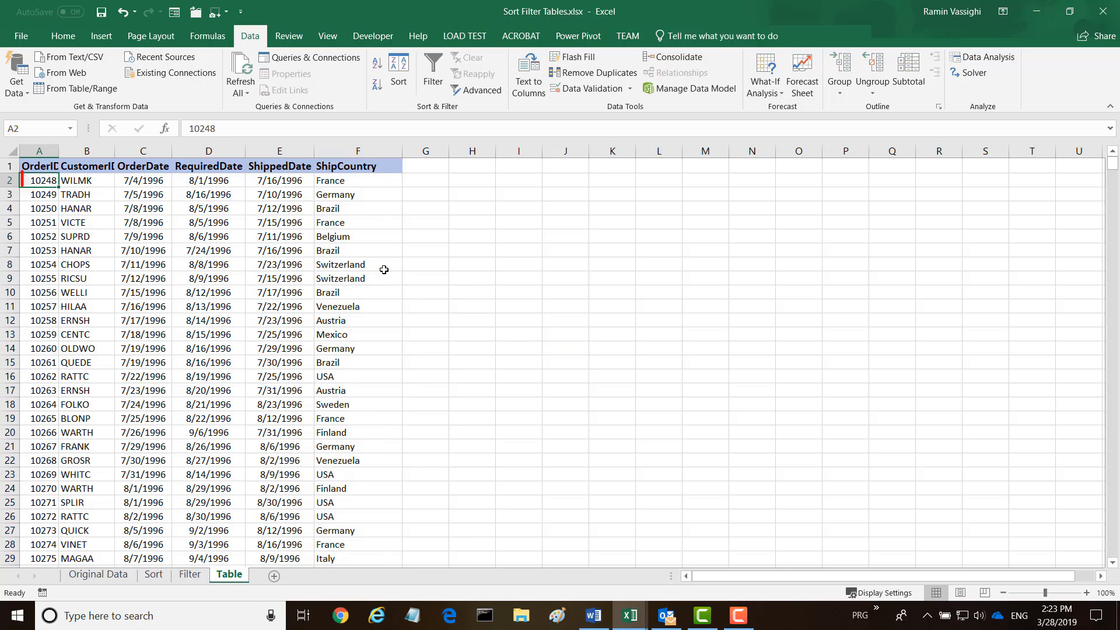
pyautogui.click(99, 36)
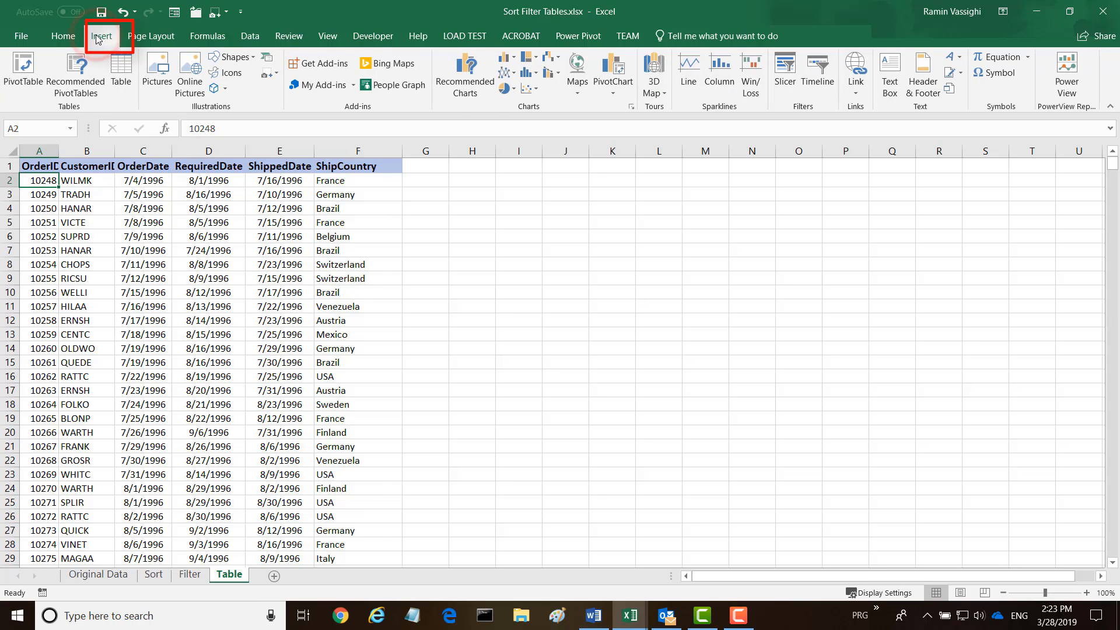
pyautogui.click(119, 66)
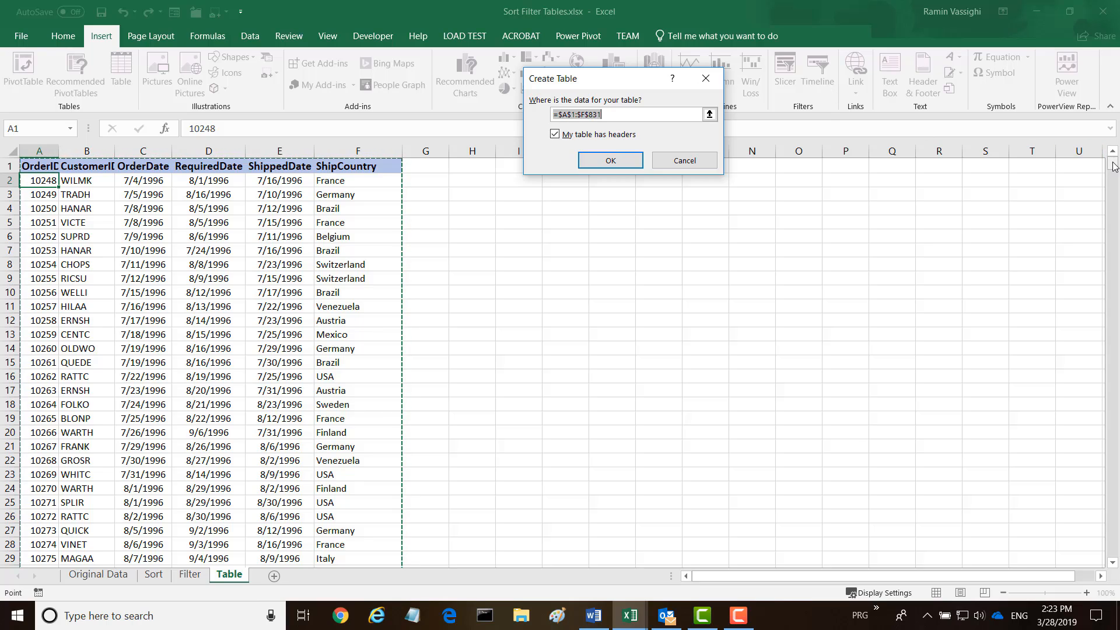
pyautogui.moveTo(1112, 166); pyautogui.dragTo(1104, 142)
# Create Table1 from A1:F831, then try yellow and orange styles before settling on light green
pyautogui.click(611, 162)
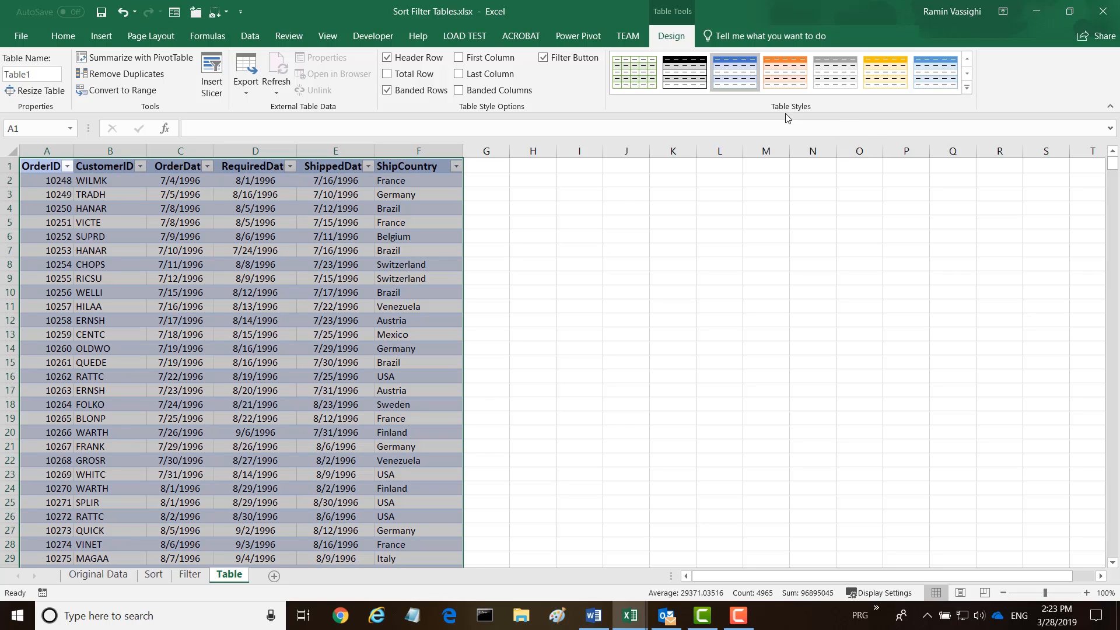
pyautogui.click(966, 88)
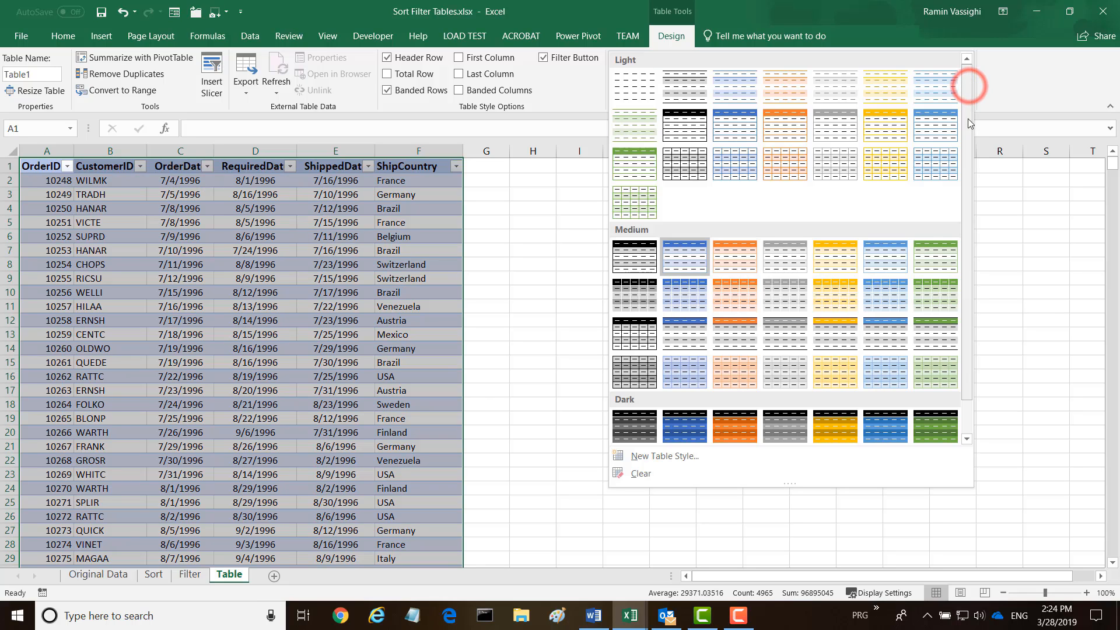
pyautogui.click(842, 262)
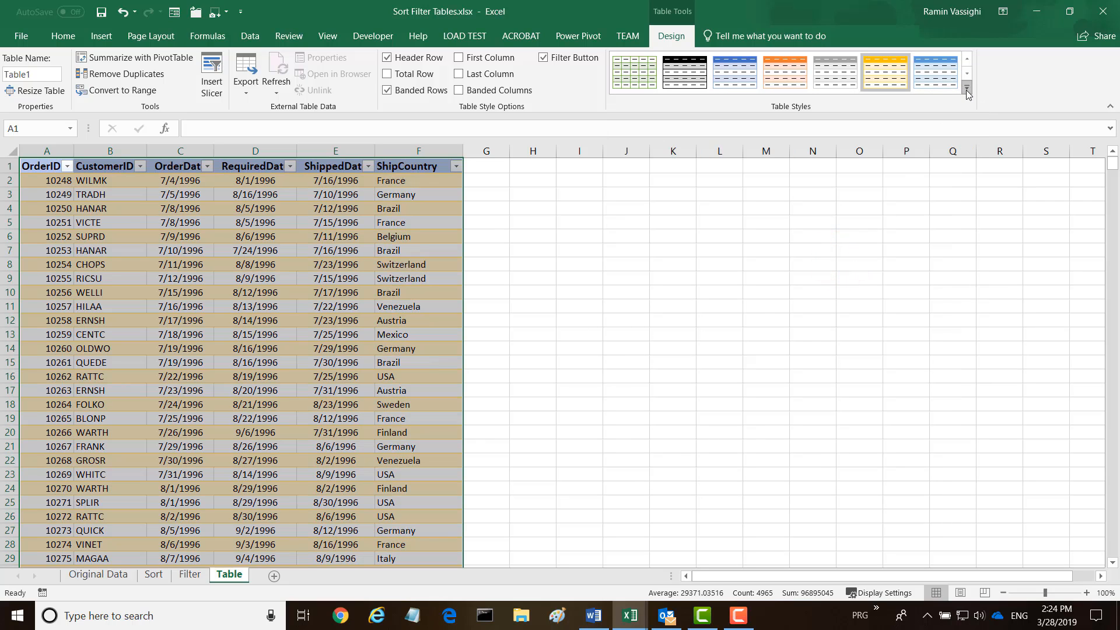
pyautogui.click(967, 87)
pyautogui.click(695, 266)
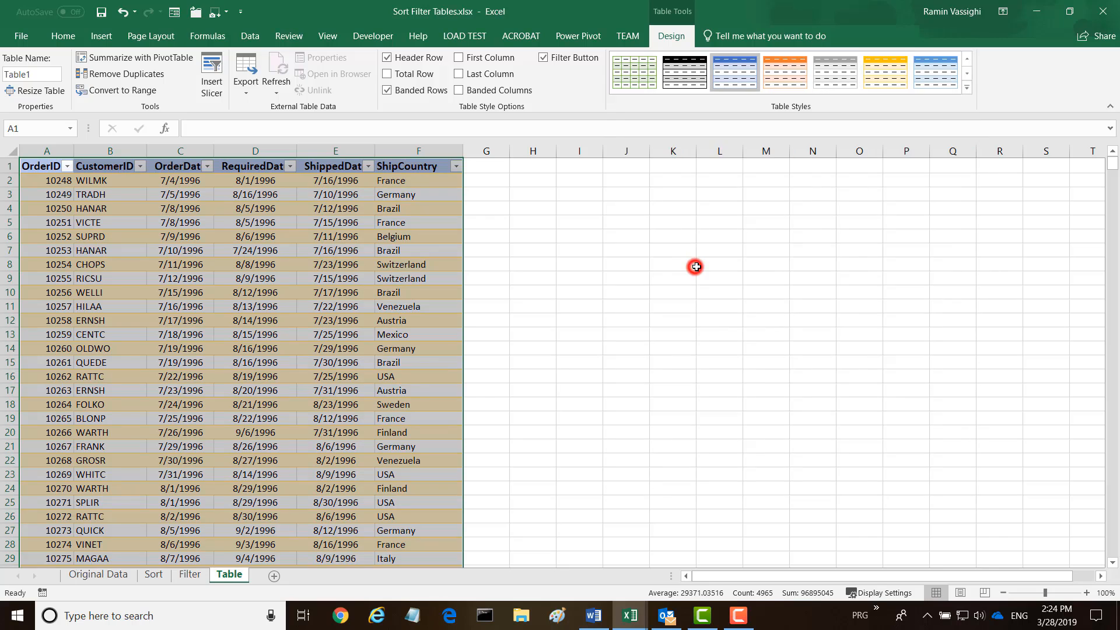
pyautogui.click(884, 85)
pyautogui.click(781, 81)
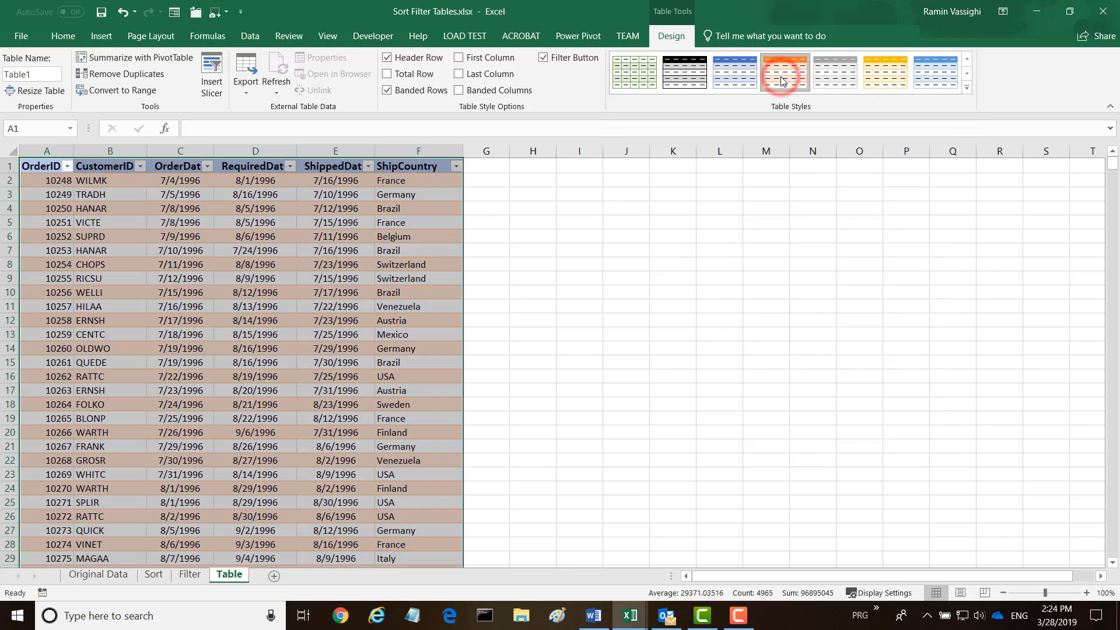
pyautogui.click(645, 80)
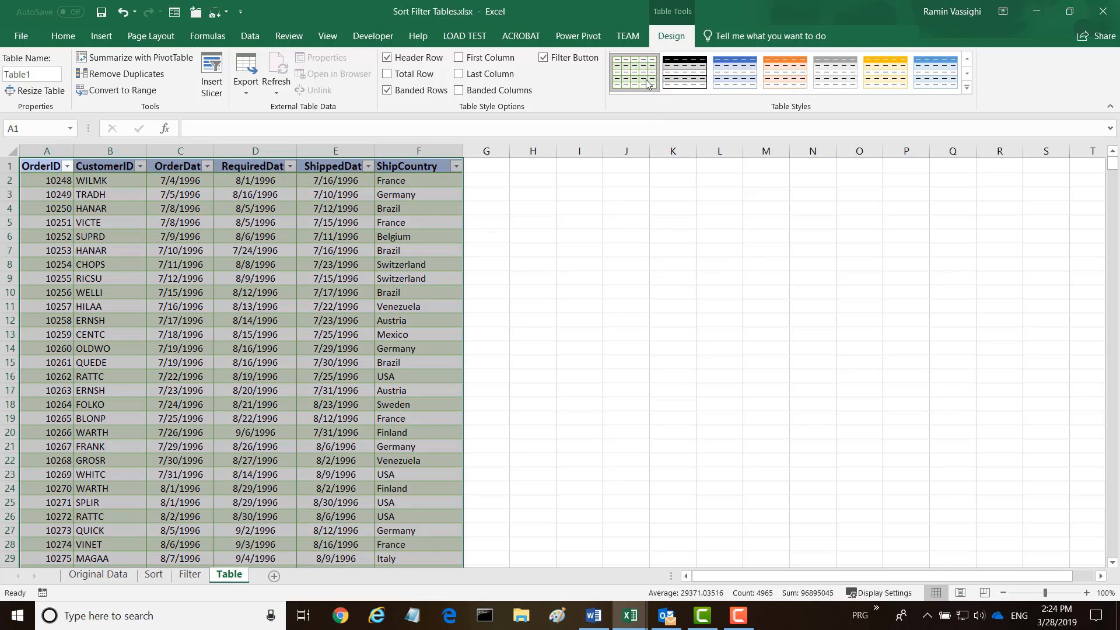
pyautogui.click(588, 232)
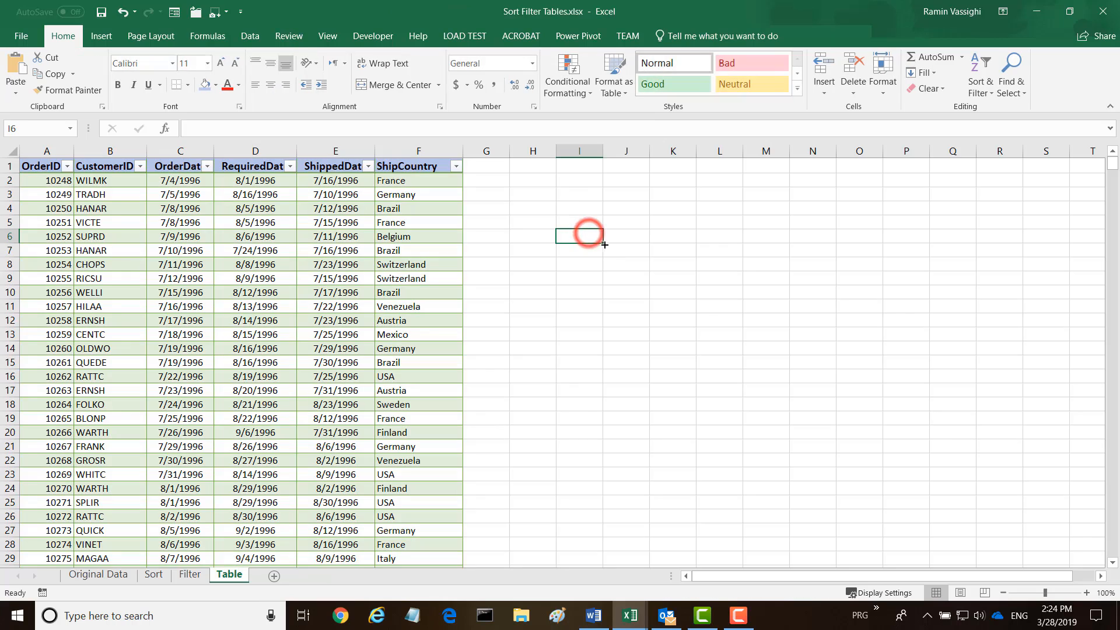
pyautogui.click(67, 166)
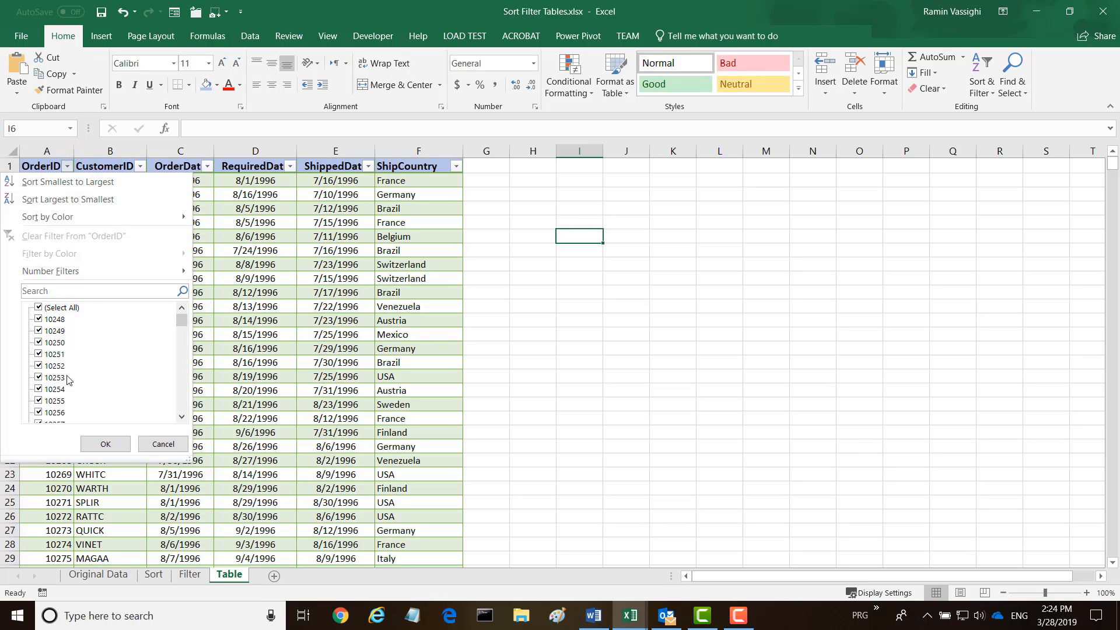
pyautogui.click(67, 167)
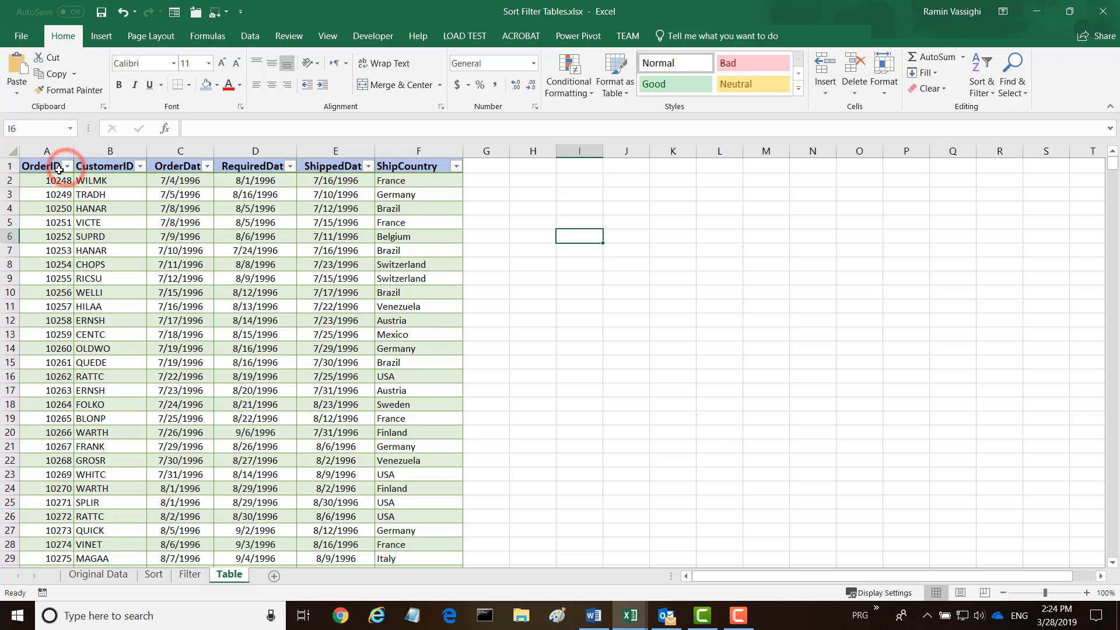
pyautogui.click(457, 168)
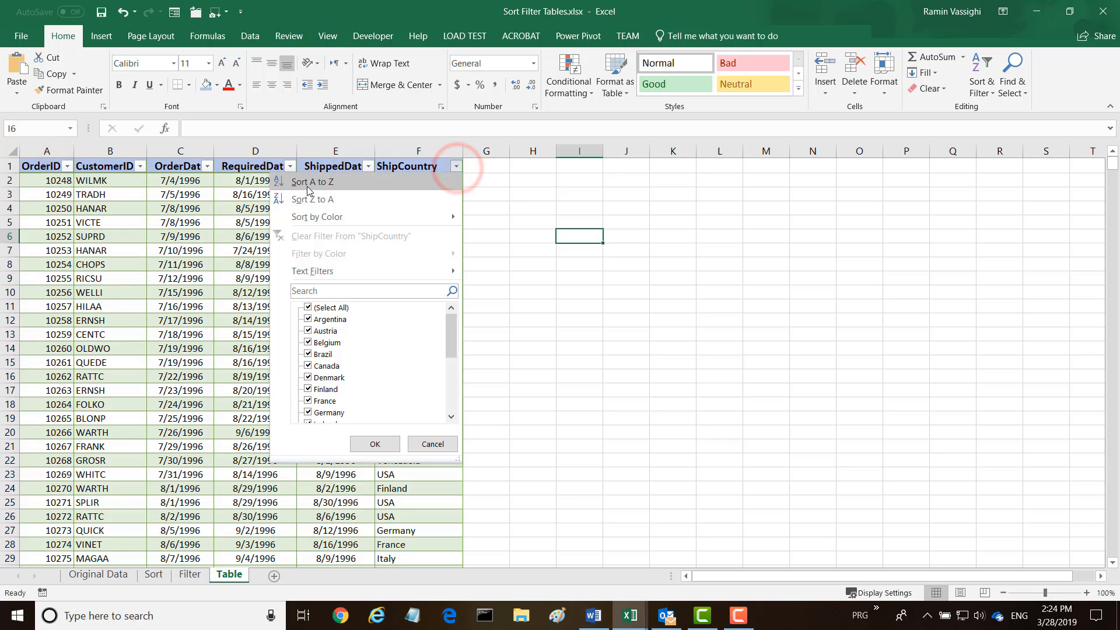
pyautogui.click(456, 167)
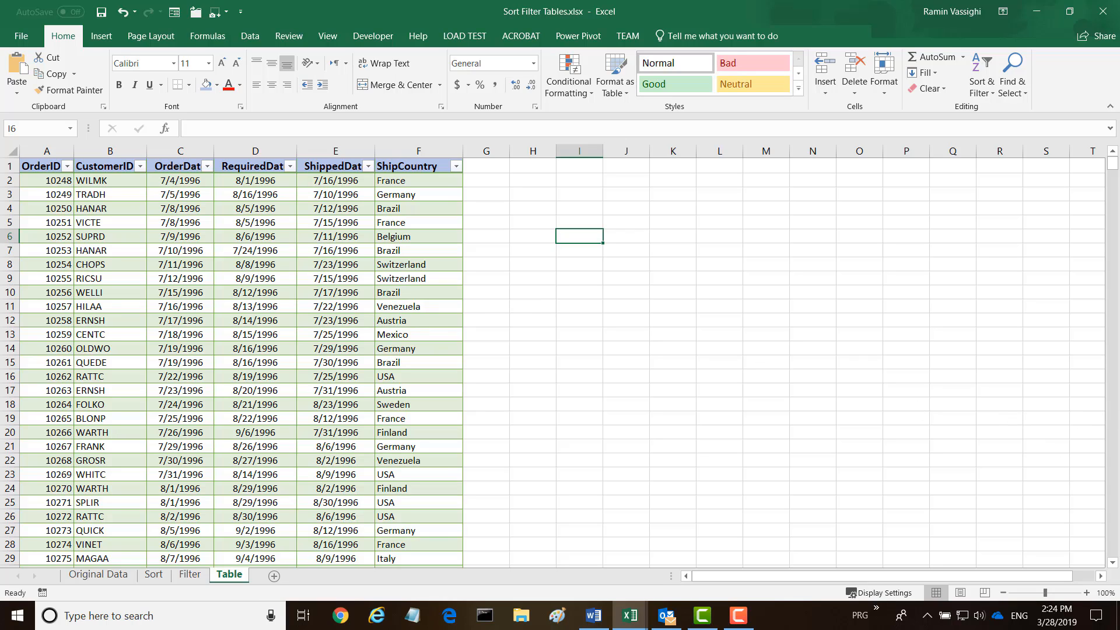
# Add the header Sold in G1 with values 2000, 201 and 2002 below it
pyautogui.click(470, 166)
pyautogui.write('Sold')
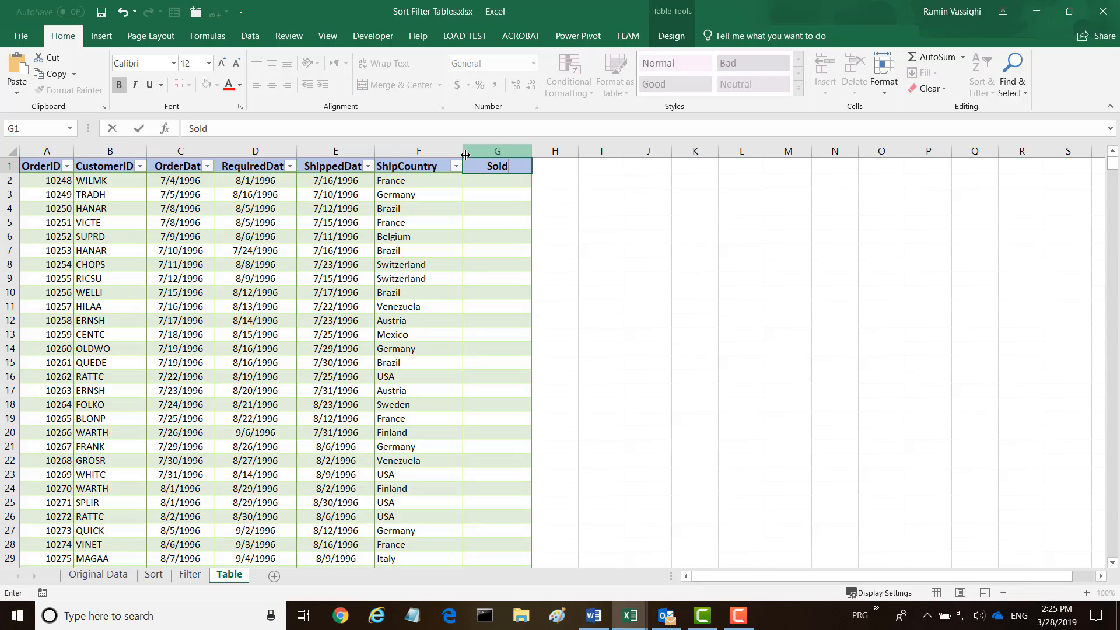
pyautogui.press('Return')
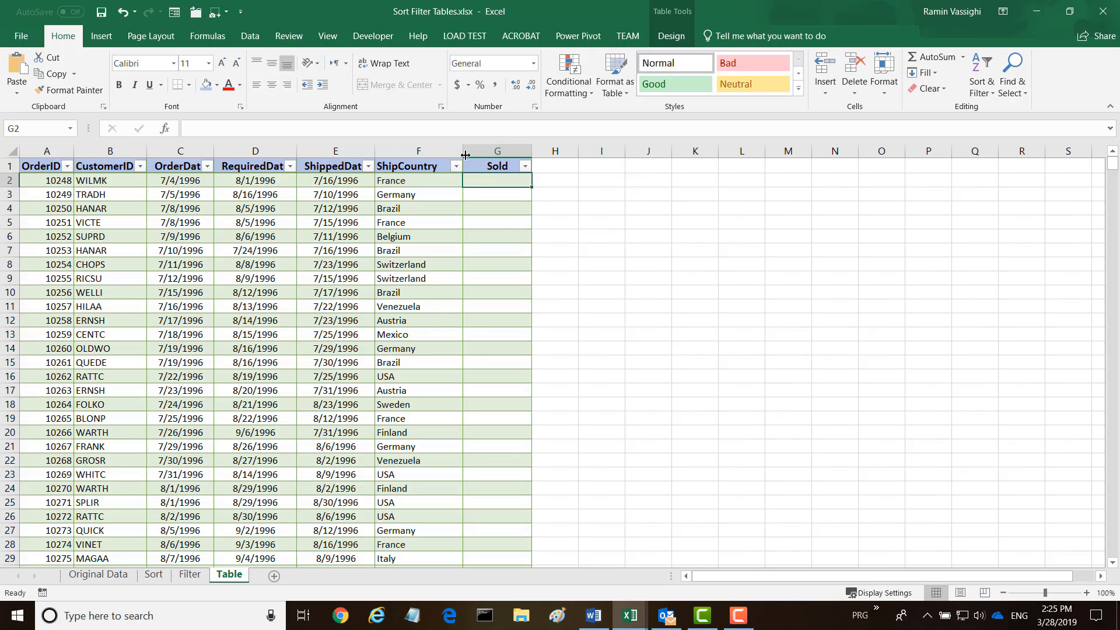
pyautogui.click(488, 180)
pyautogui.write('200')
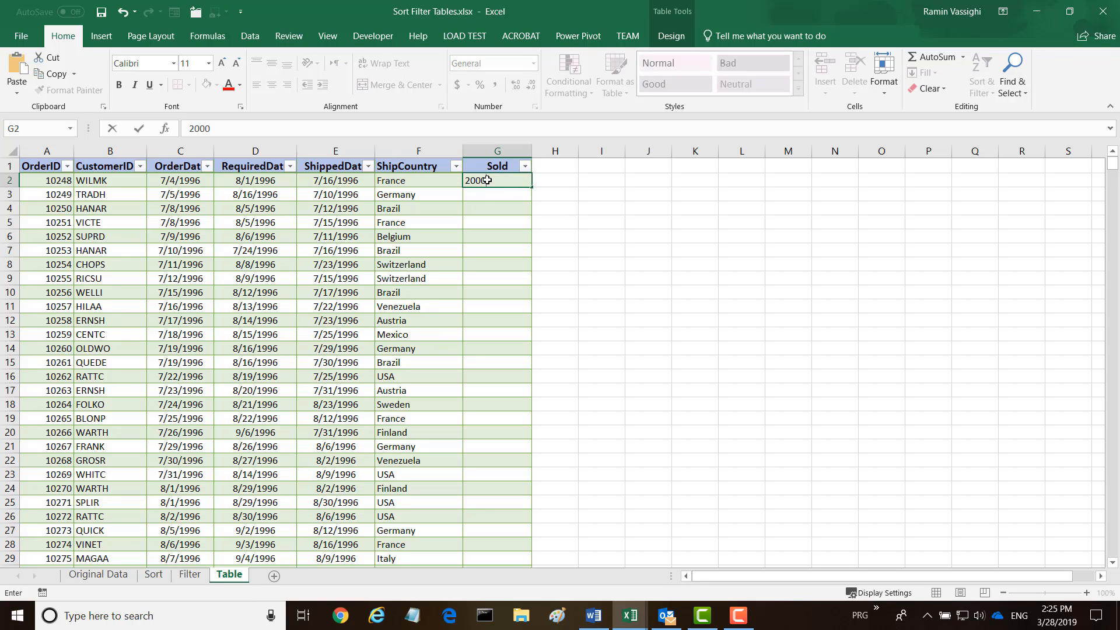
pyautogui.write('0')
pyautogui.press('Return')
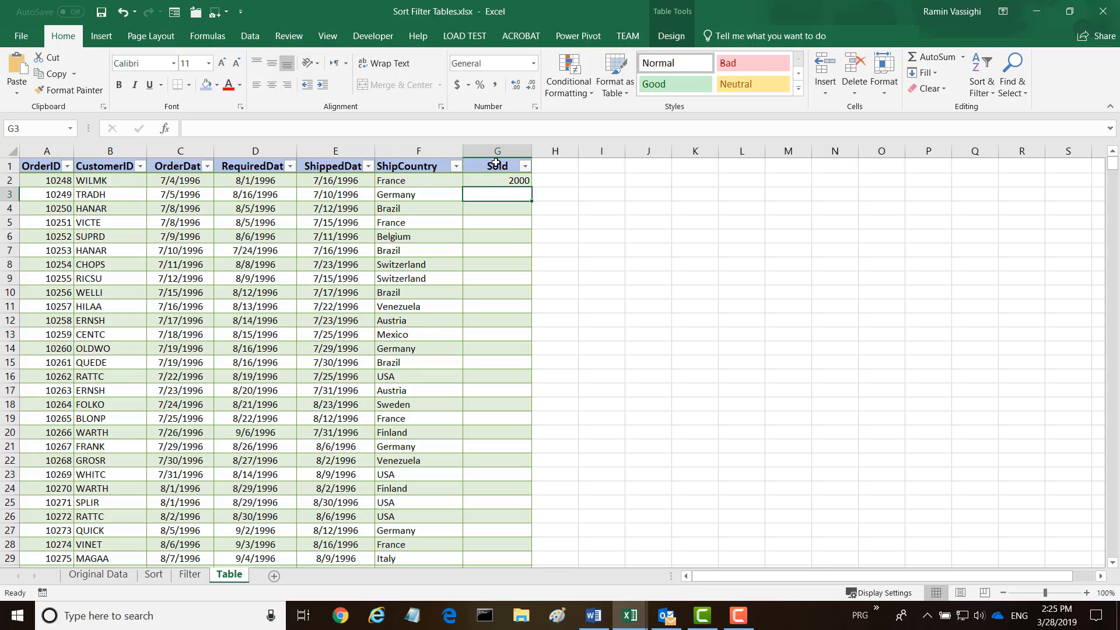
pyautogui.write('201')
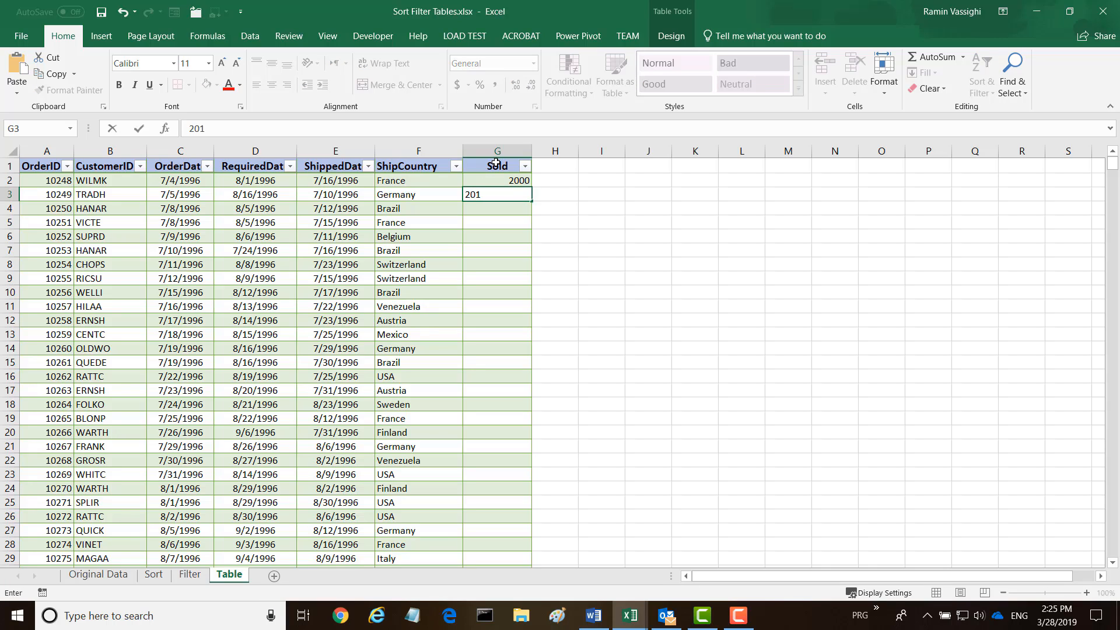
pyautogui.press('Return')
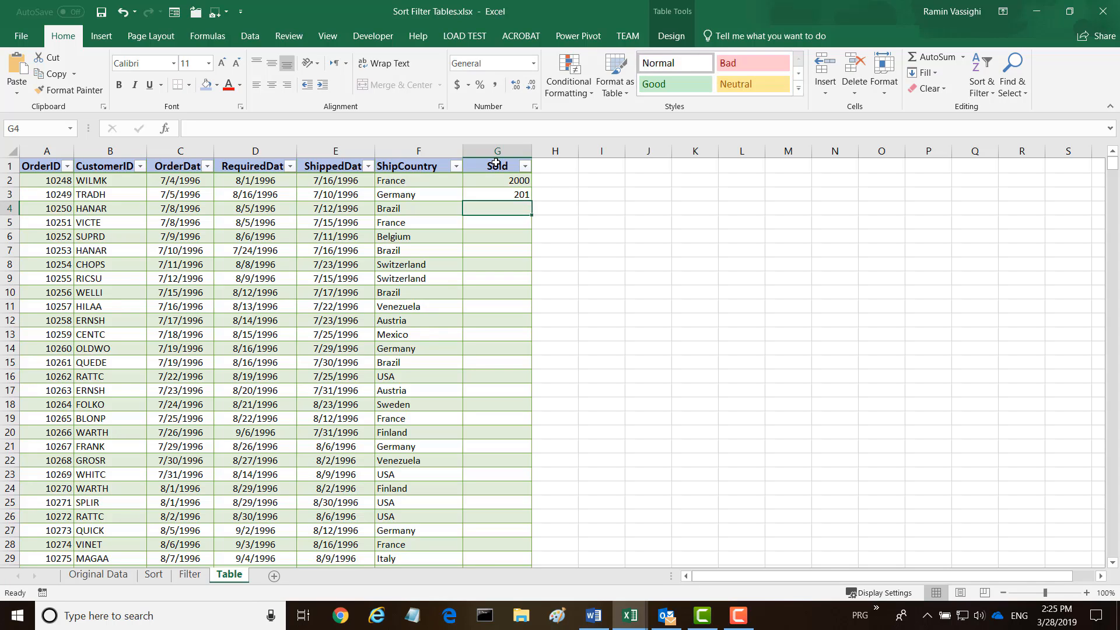
pyautogui.write('2002')
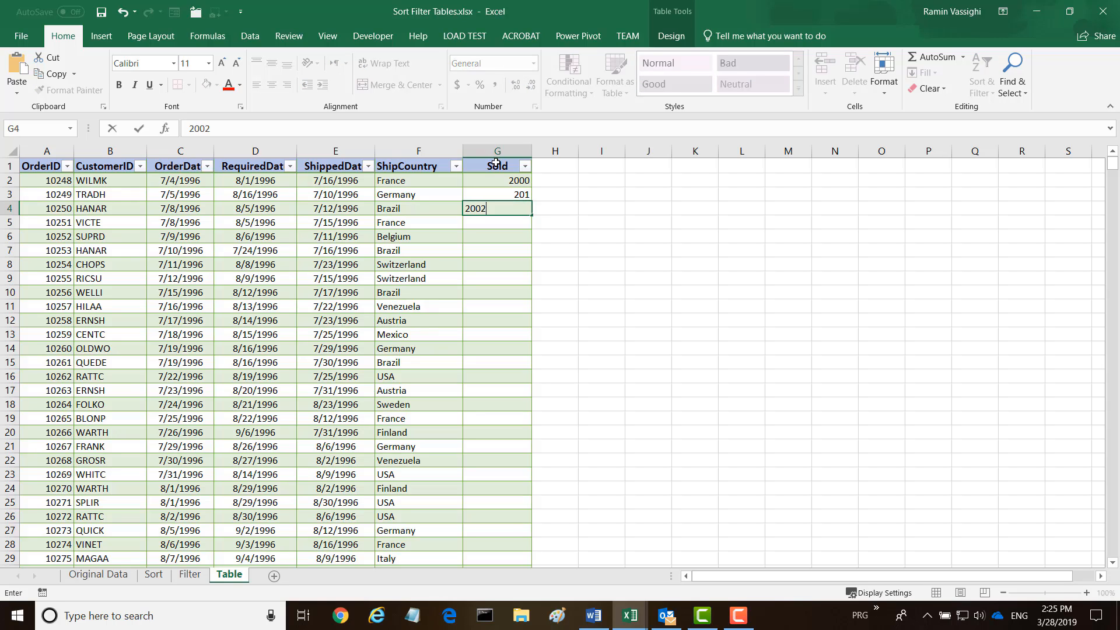
pyautogui.press('Return')
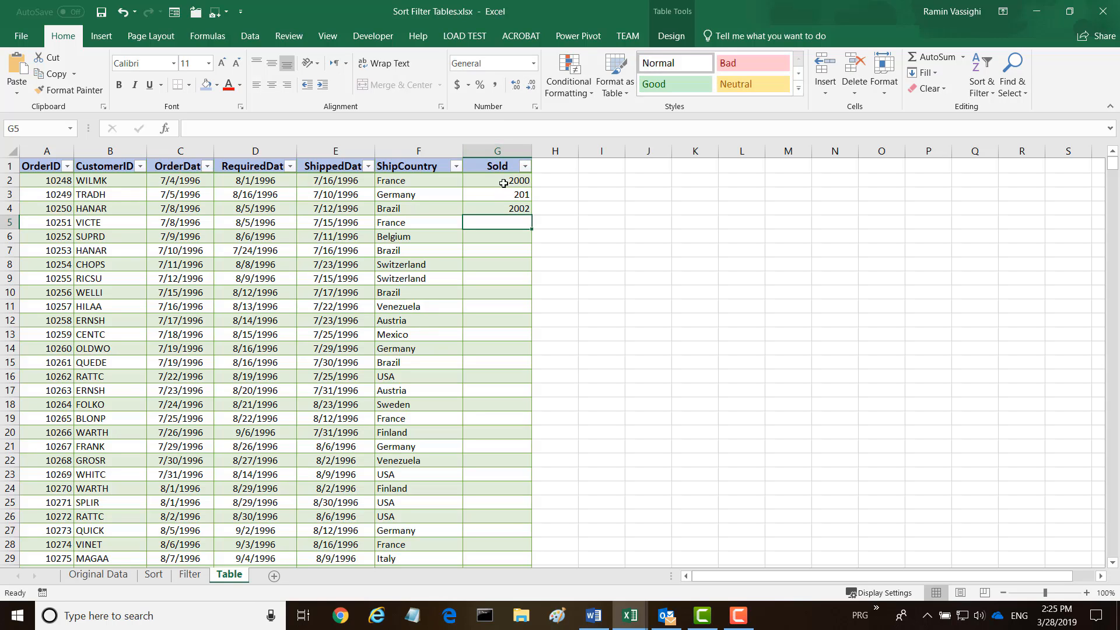
# Auto-fill the Sold values from G2:G4 down to row 831
pyautogui.moveTo(506, 182); pyautogui.dragTo(513, 207)
pyautogui.doubleClick(532, 216)
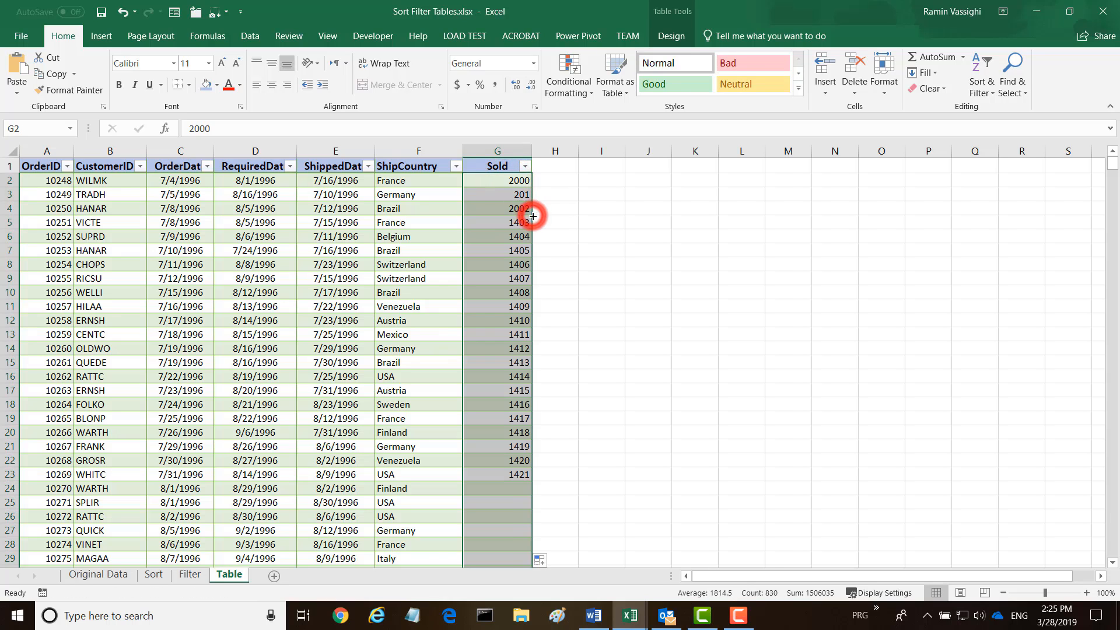
pyautogui.scroll(-2, 612, 246)
pyautogui.scroll(-5, 613, 245)
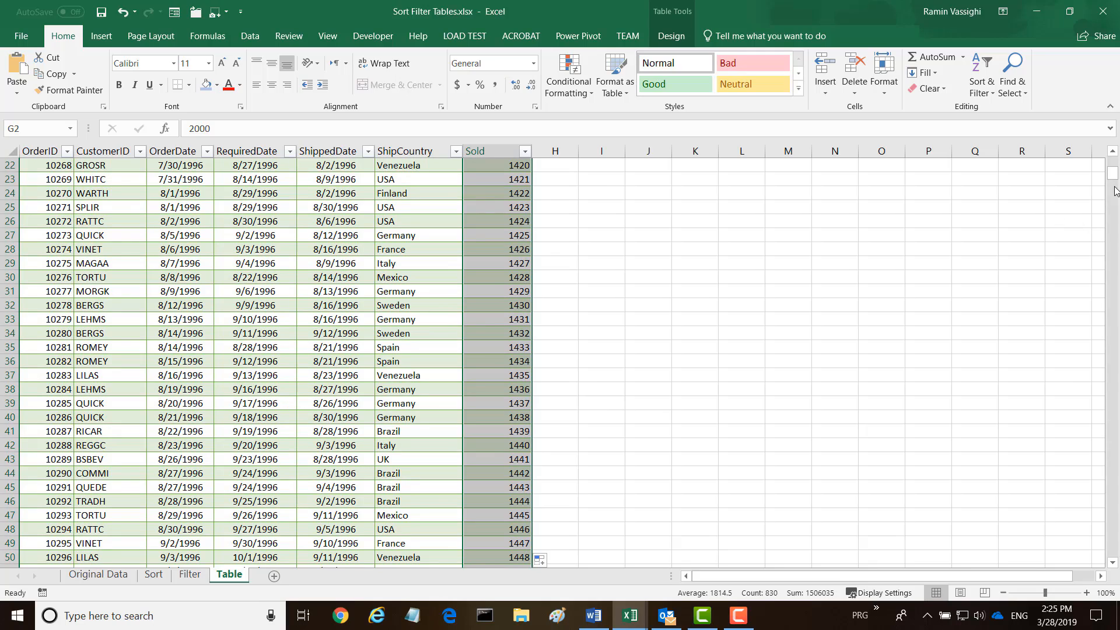
pyautogui.moveTo(1111, 173); pyautogui.dragTo(1068, 580)
pyautogui.click(627, 234)
pyautogui.scroll(-4, 618, 525)
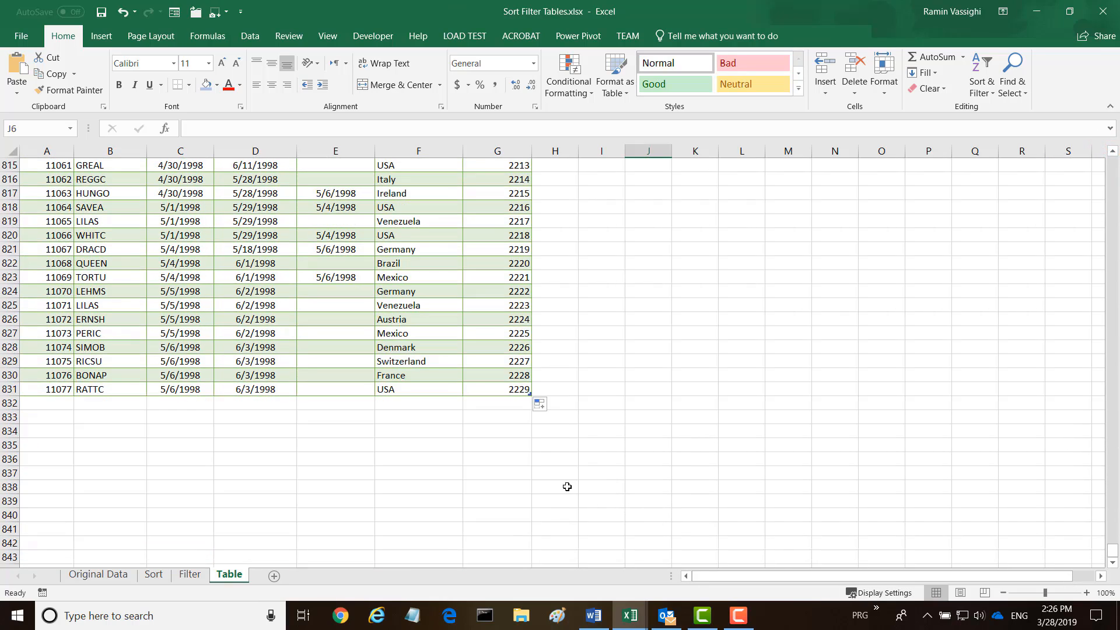
# Add a Total row at row 832 summing Sold to 1506035, labelled 'Total:' in F832
pyautogui.click(505, 405)
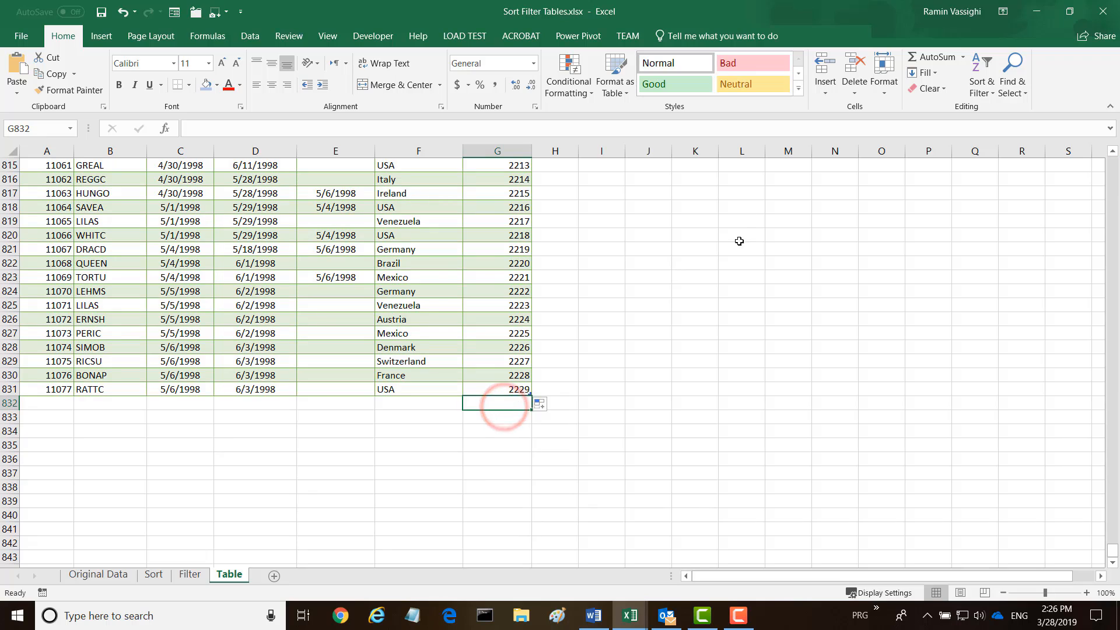
pyautogui.click(932, 57)
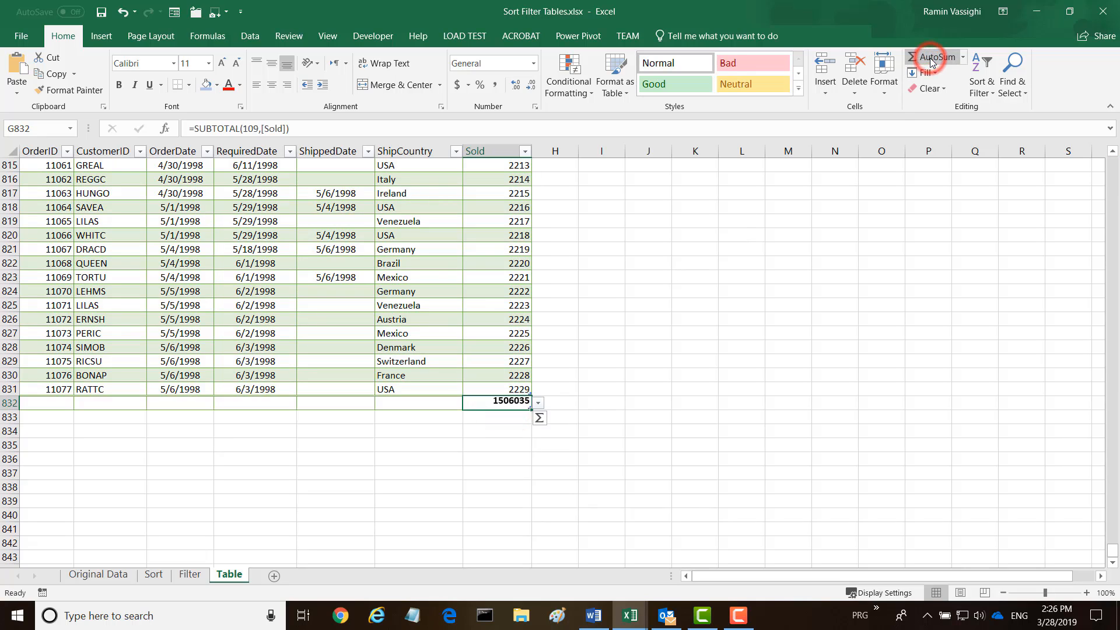
pyautogui.click(538, 403)
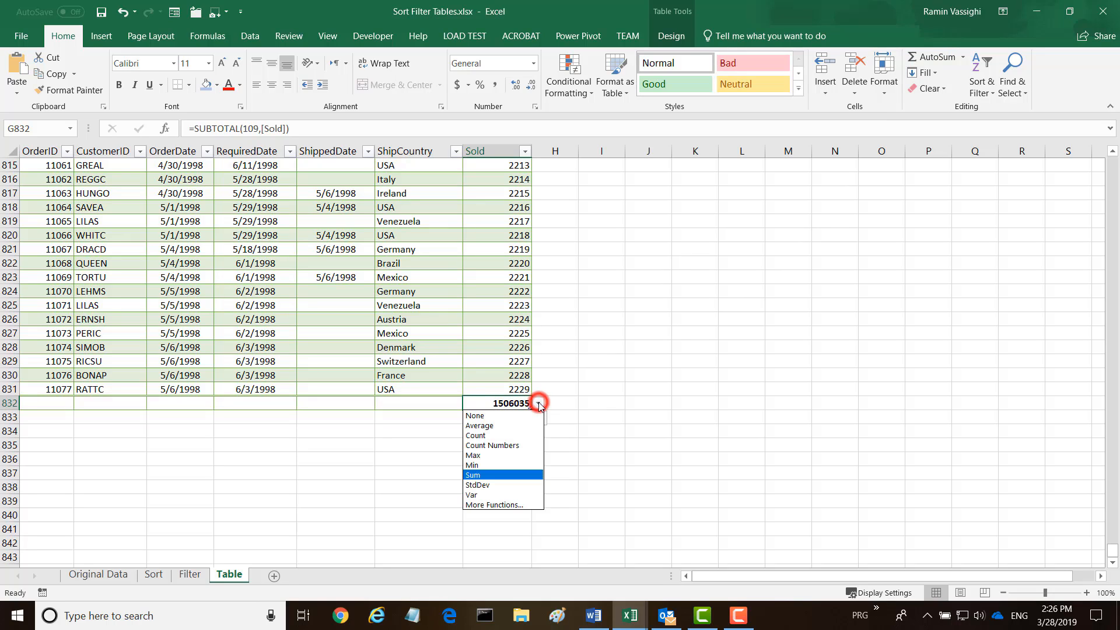
pyautogui.click(488, 475)
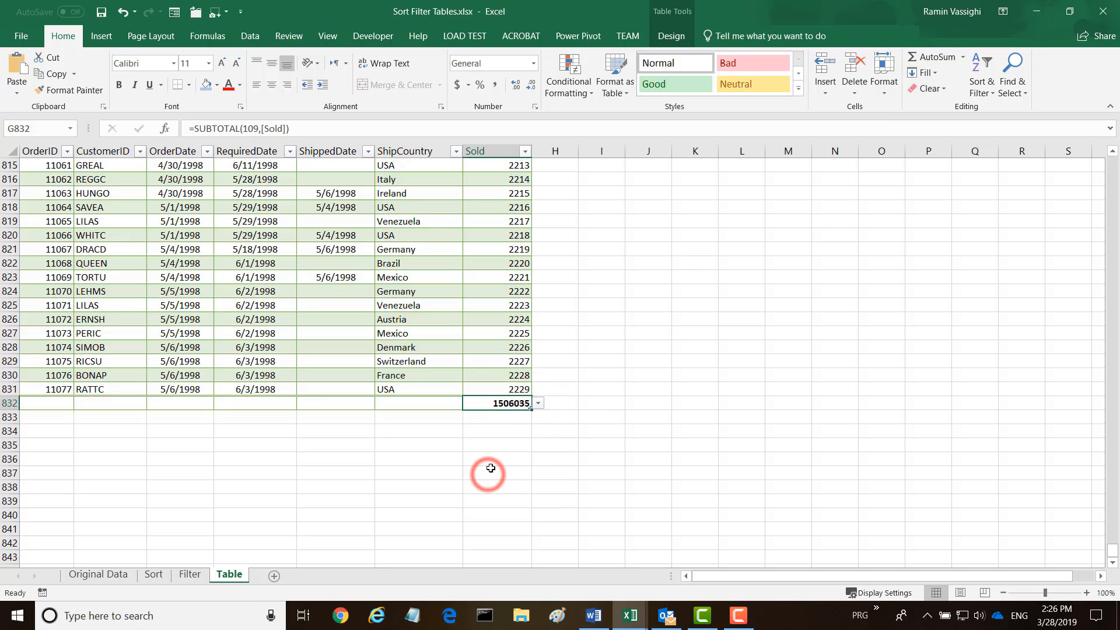
pyautogui.click(385, 402)
pyautogui.write('T')
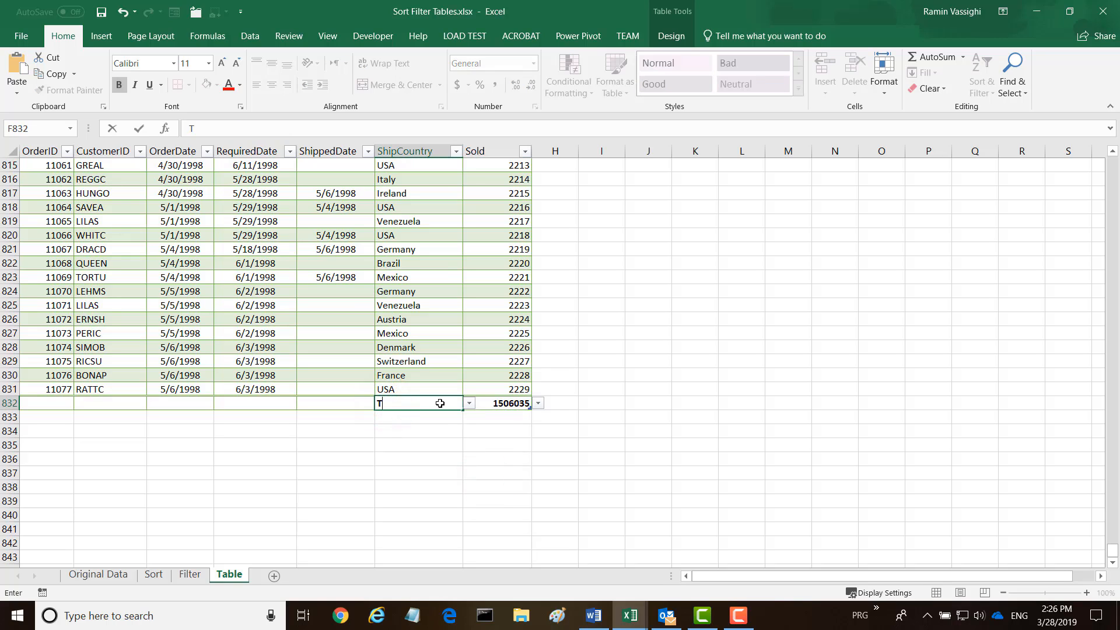
pyautogui.write('otal:')
pyautogui.press('Return')
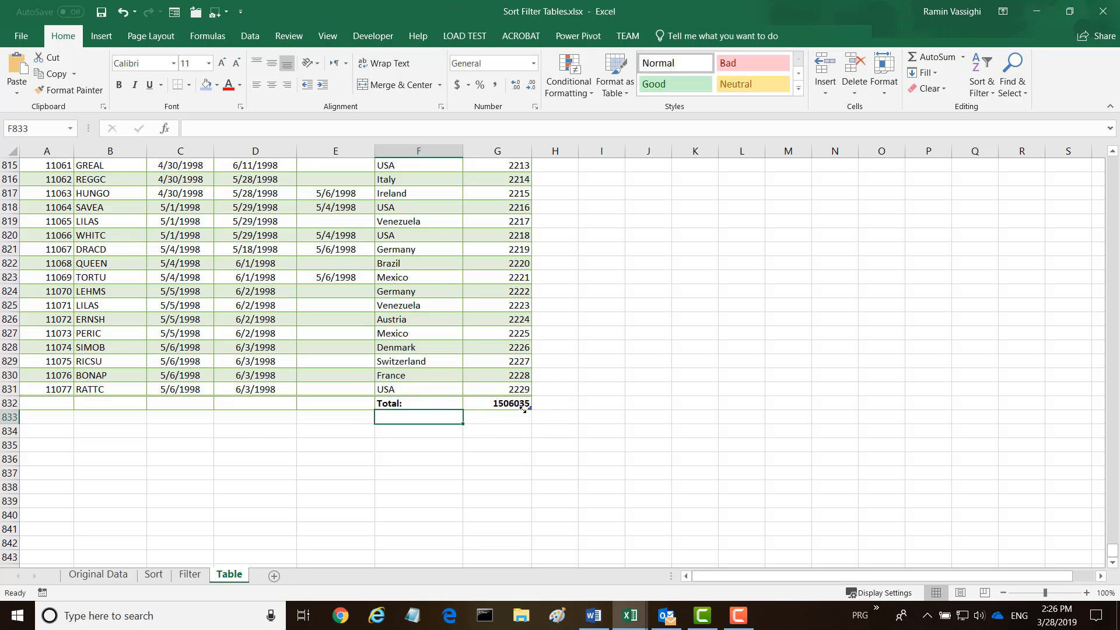
pyautogui.click(490, 404)
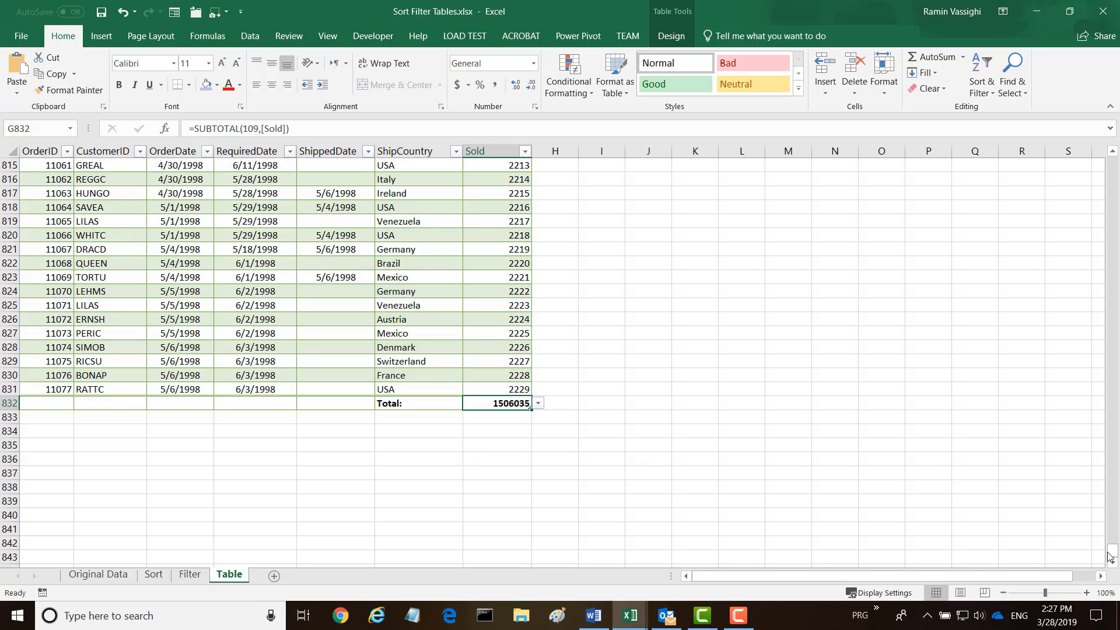
# Filter ShipCountry to USA only, leaving 122 of 830 orders with a Sold total of 221919
pyautogui.click(524, 152)
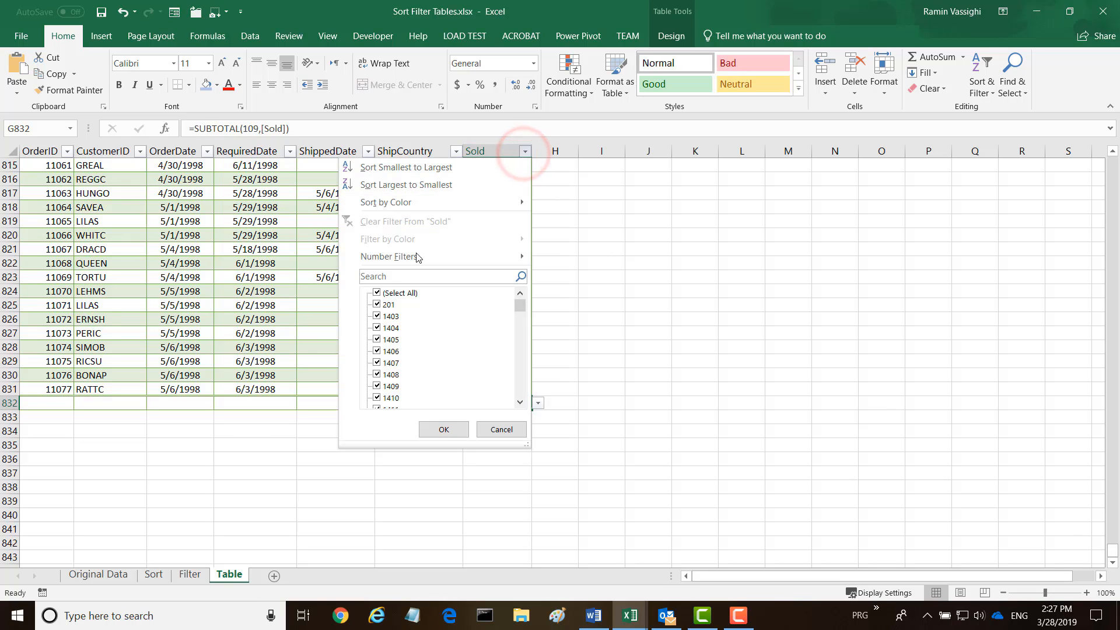
pyautogui.click(526, 152)
pyautogui.click(456, 152)
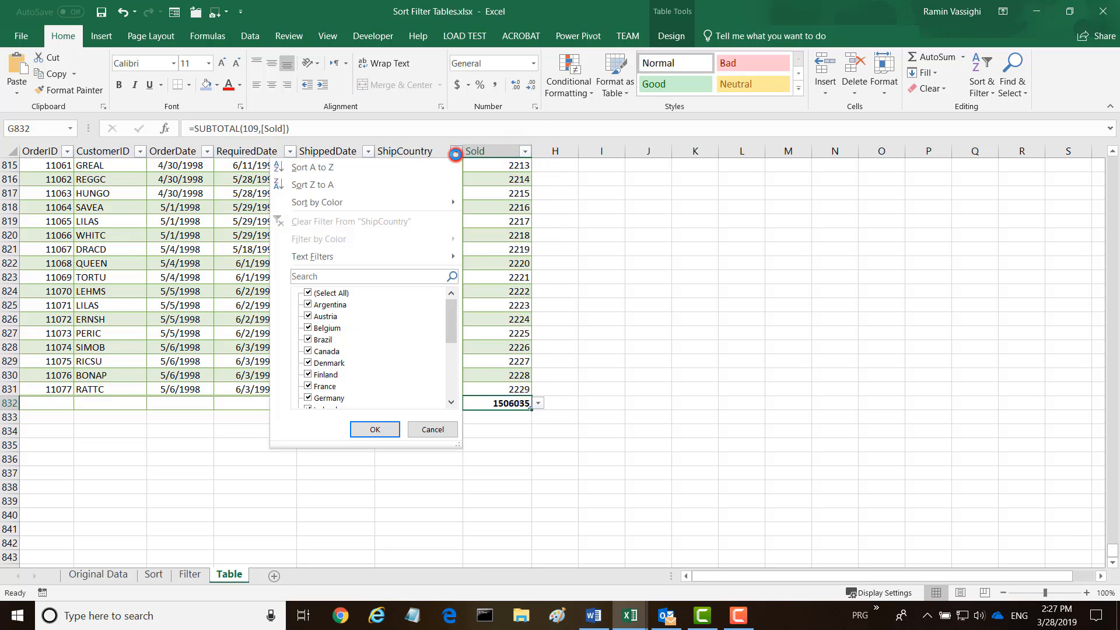
pyautogui.click(309, 292)
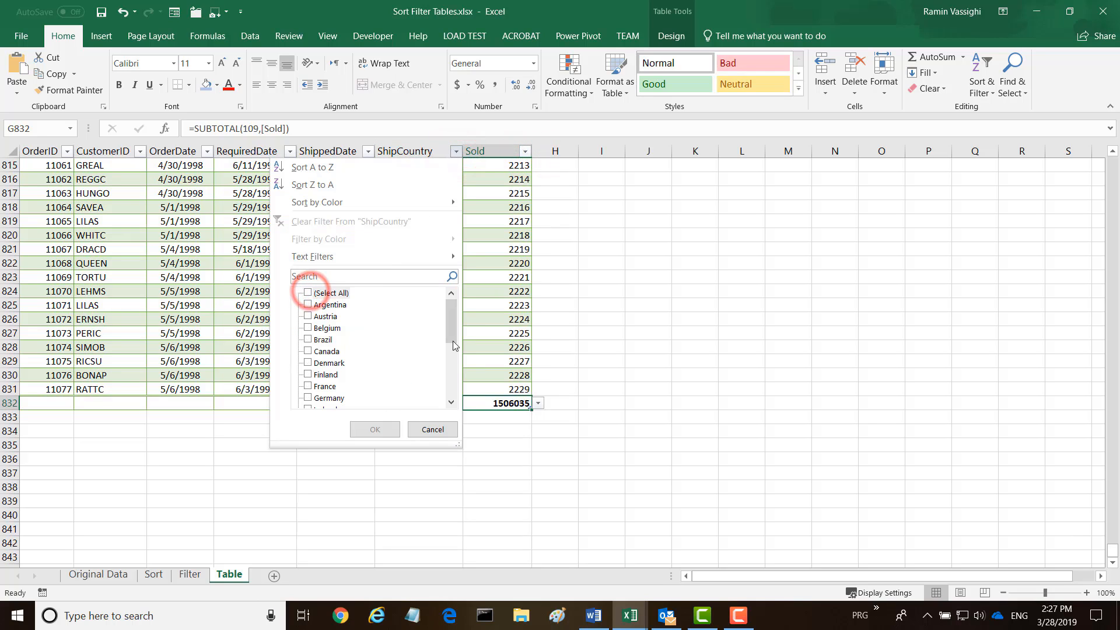
pyautogui.moveTo(453, 315); pyautogui.dragTo(440, 404)
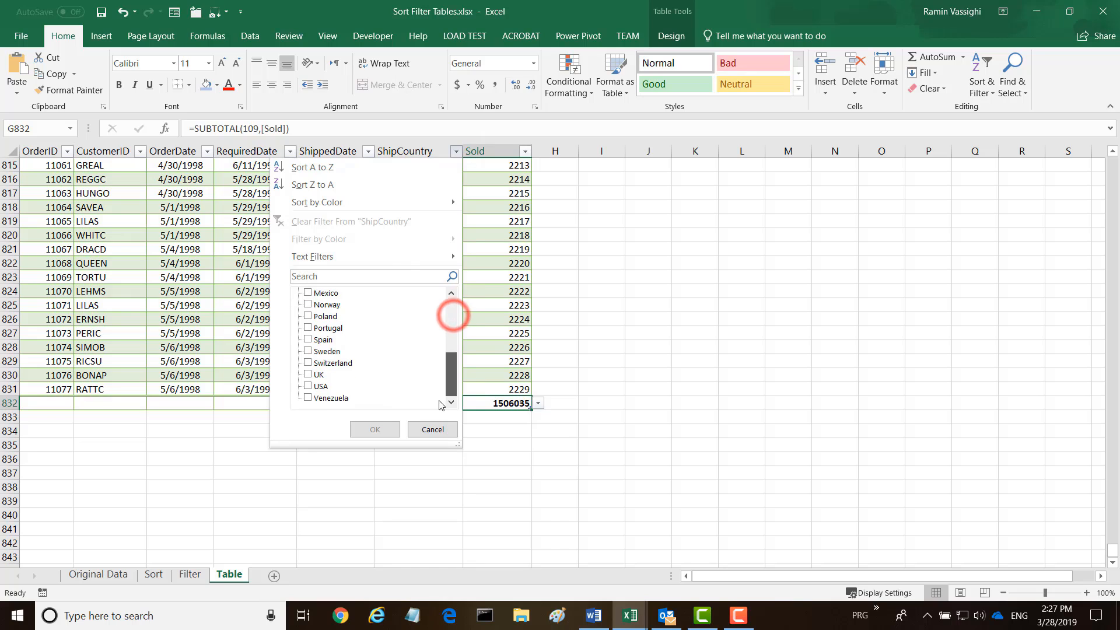
pyautogui.click(308, 386)
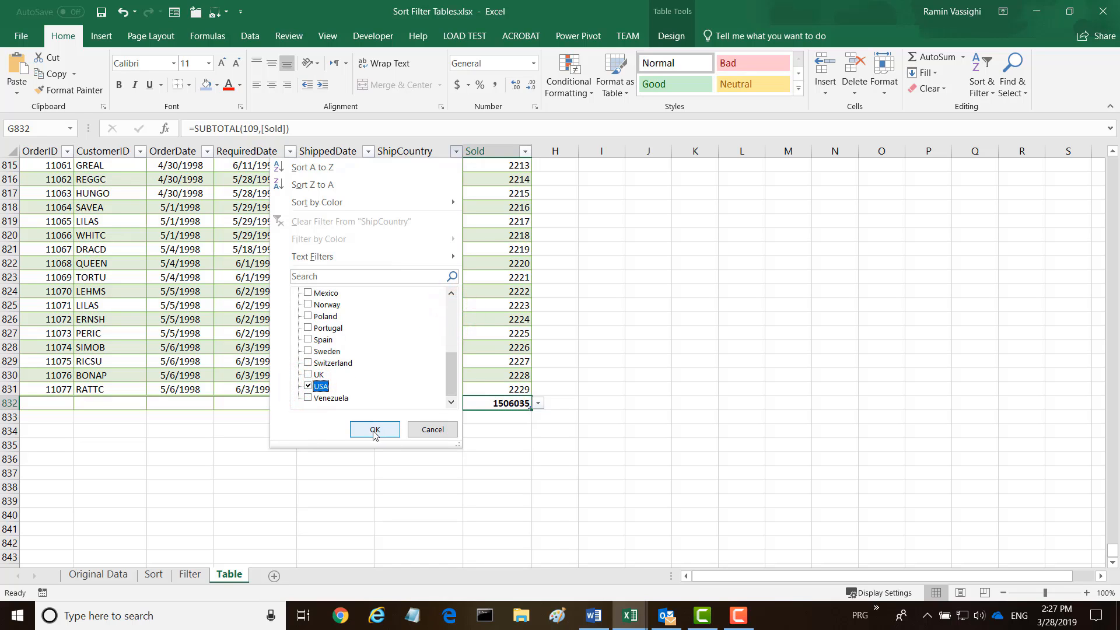
pyautogui.click(374, 429)
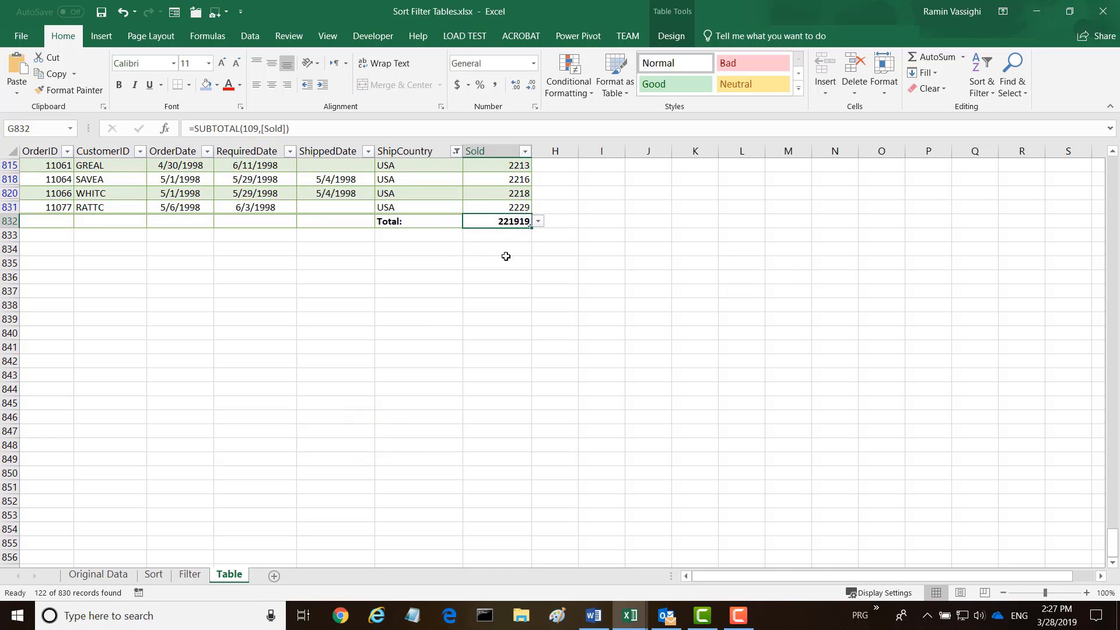
pyautogui.moveTo(1115, 548); pyautogui.dragTo(1090, 474)
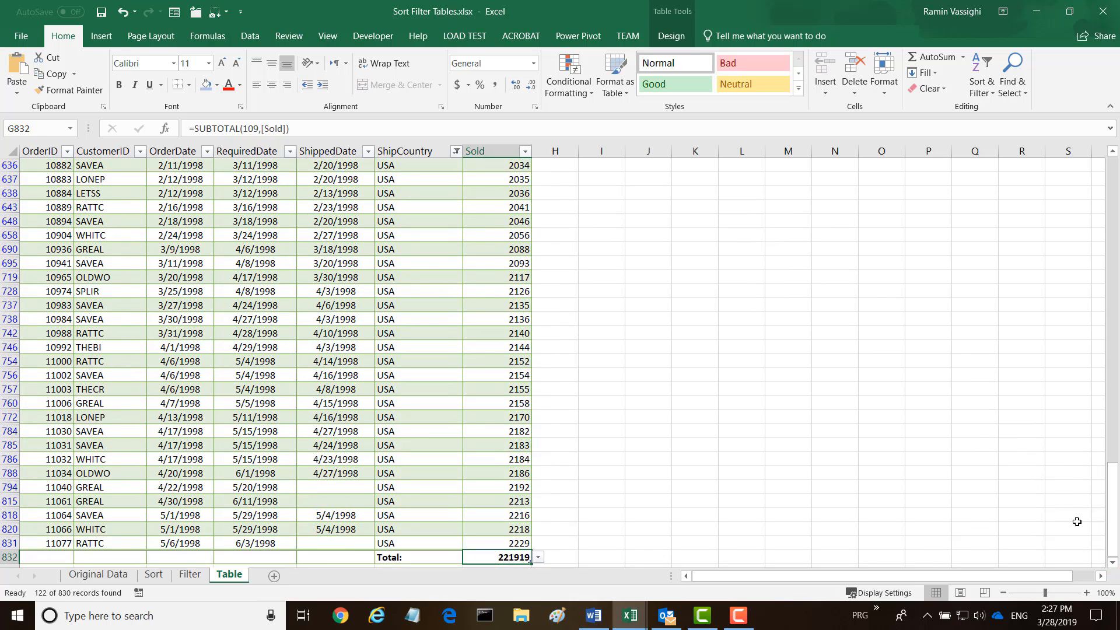
pyautogui.moveTo(1109, 522); pyautogui.dragTo(1099, 157)
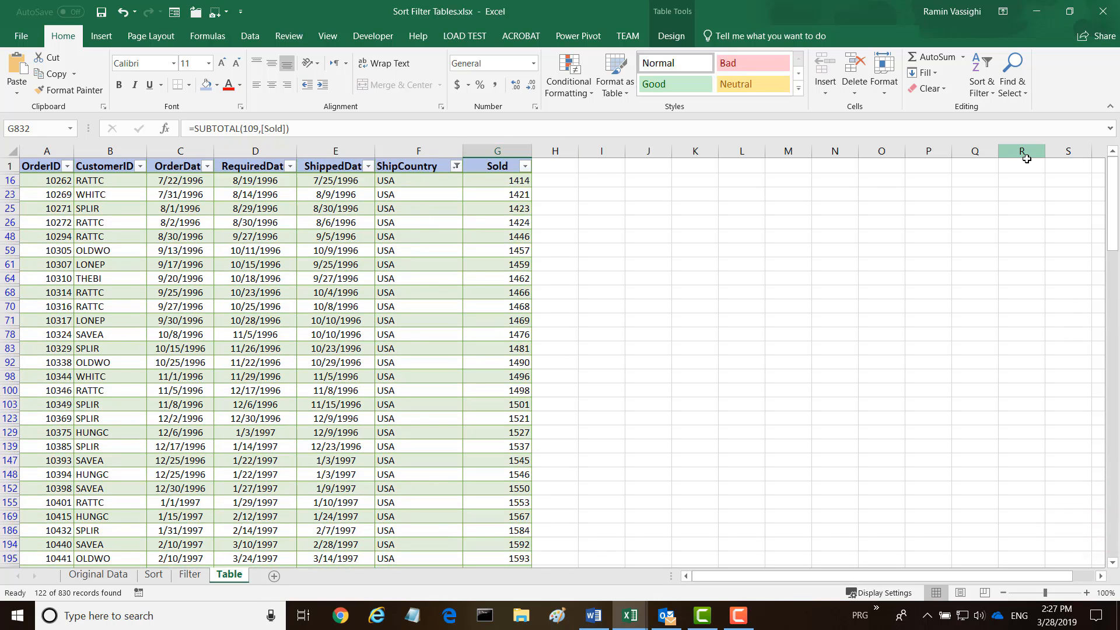
pyautogui.moveTo(1111, 165); pyautogui.dragTo(1116, 555)
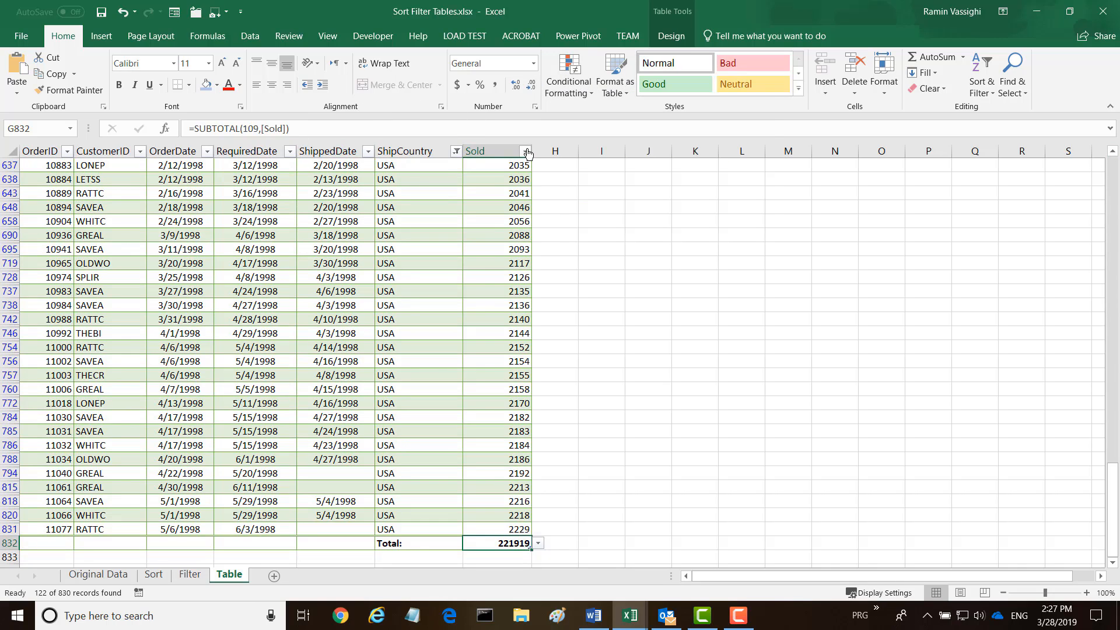
# Switch the ShipCountry filter from USA to Brazil, leaving 83 orders totalling 152186
pyautogui.click(456, 153)
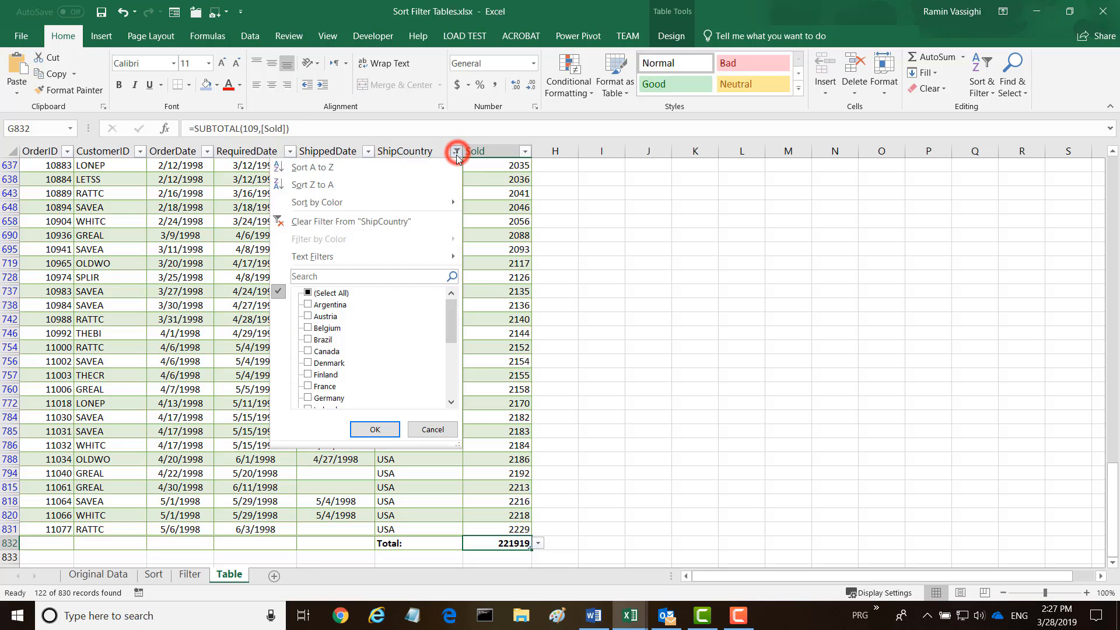
pyautogui.click(308, 339)
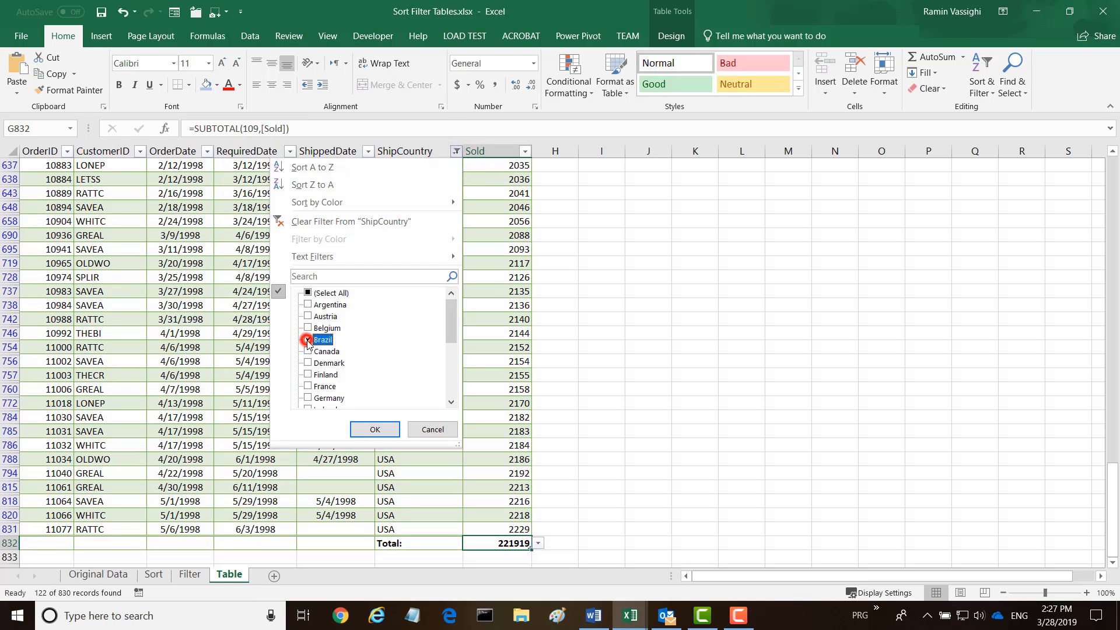
pyautogui.moveTo(452, 309); pyautogui.dragTo(442, 385)
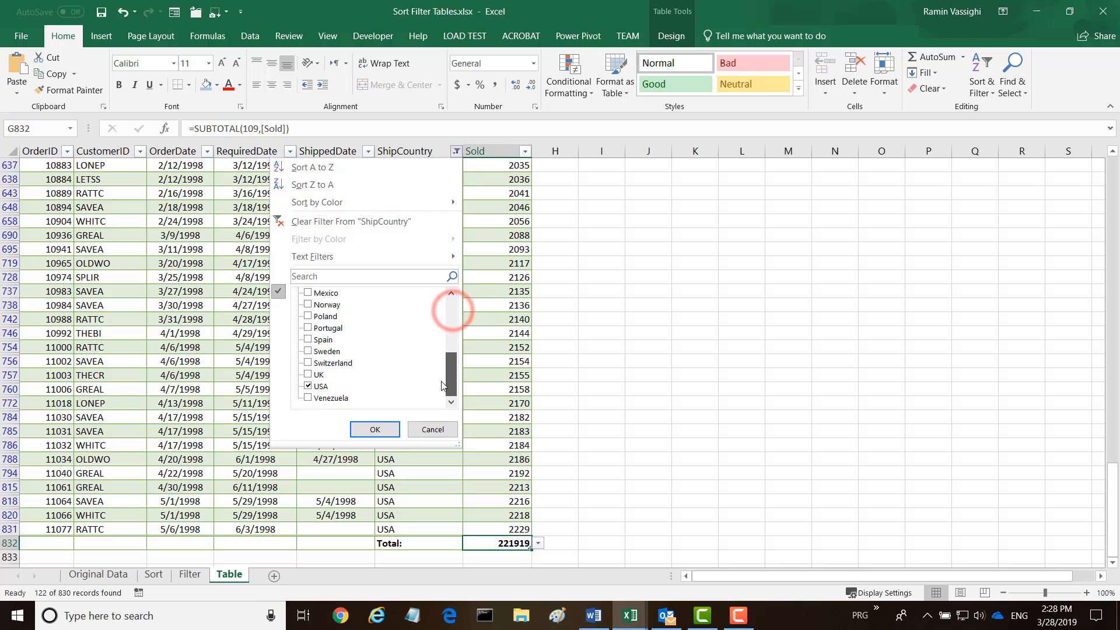
pyautogui.click(307, 386)
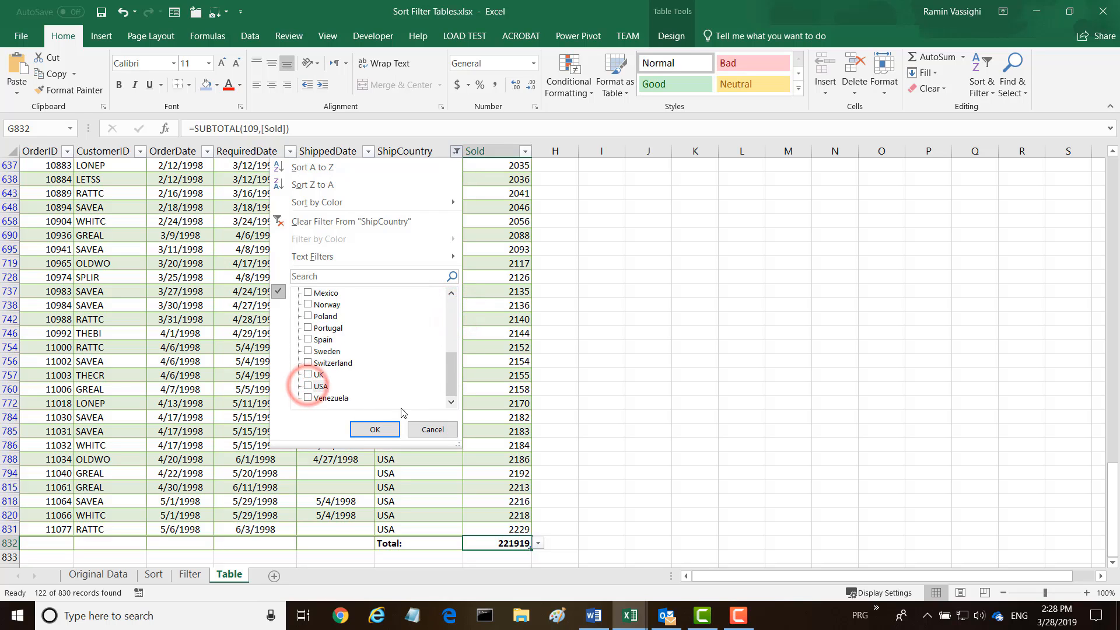
pyautogui.click(374, 429)
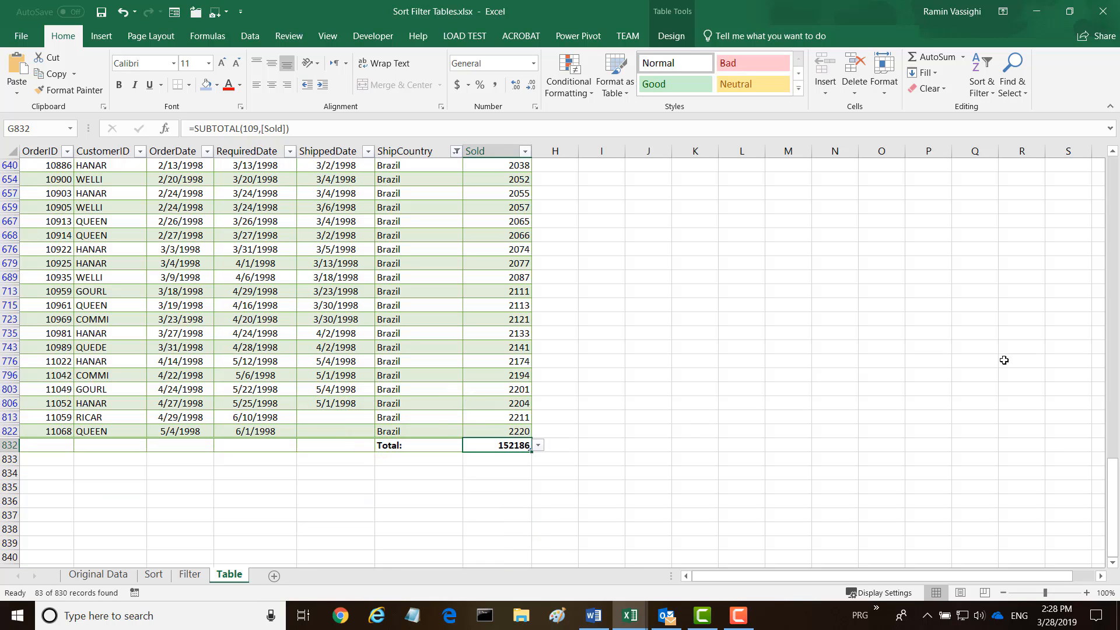
pyautogui.moveTo(1117, 521); pyautogui.dragTo(1108, 567)
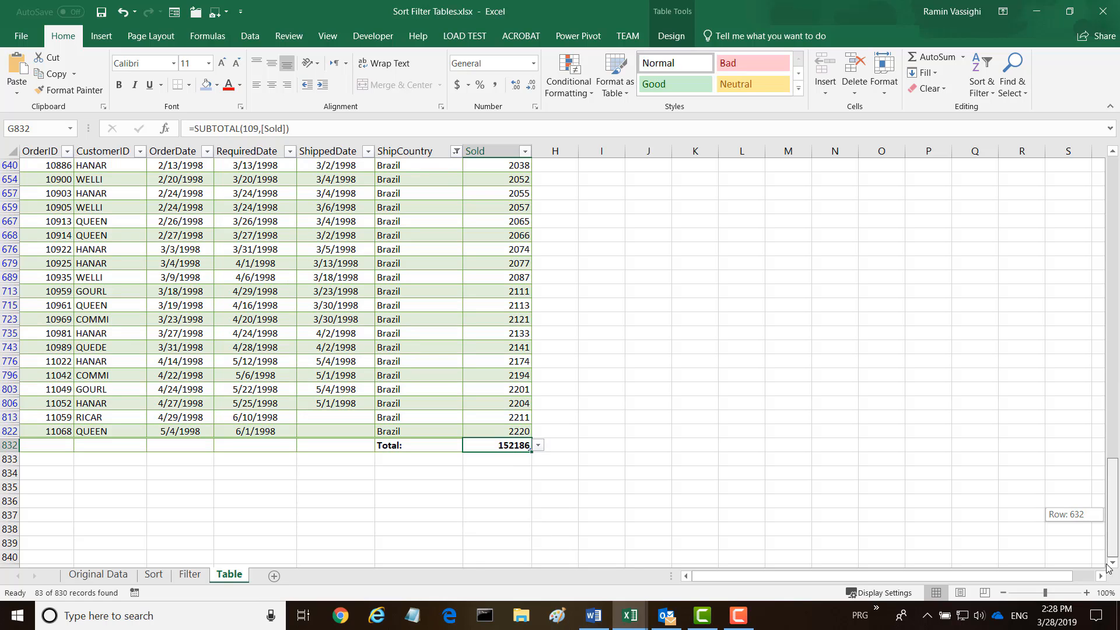
pyautogui.moveTo(1107, 567); pyautogui.dragTo(1077, 164)
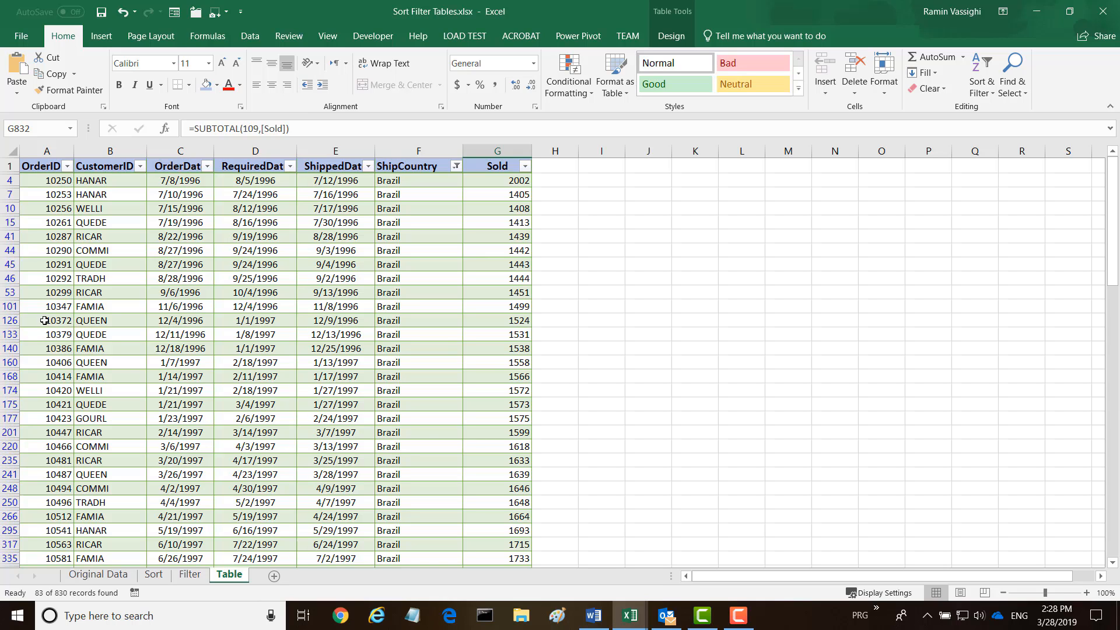
pyautogui.scroll(-2, 644, 340)
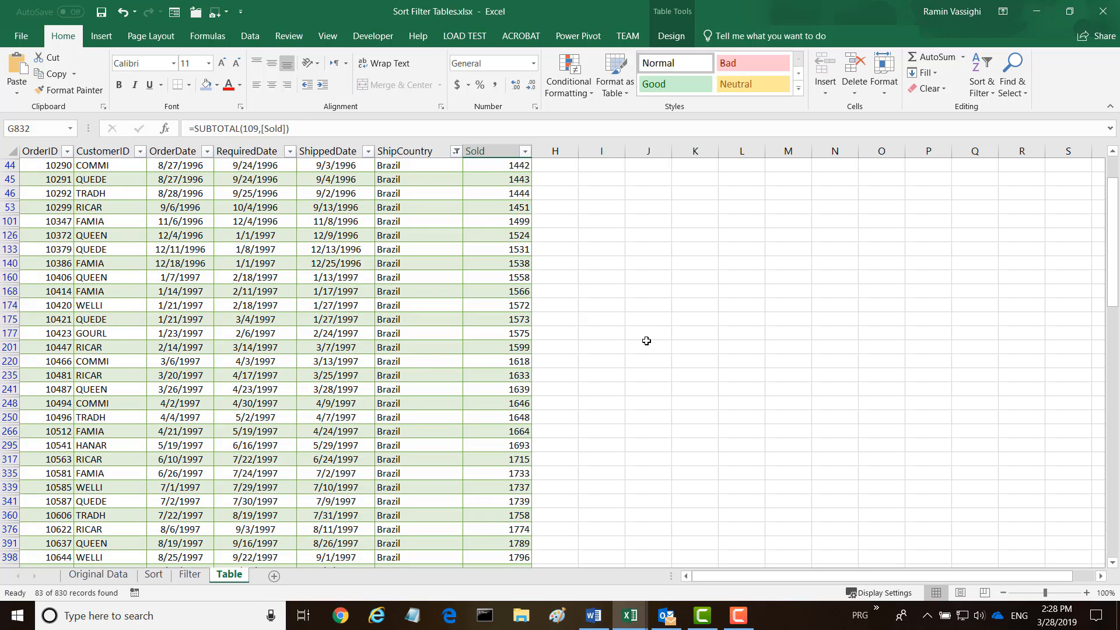
pyautogui.moveTo(1108, 267); pyautogui.dragTo(1111, 214)
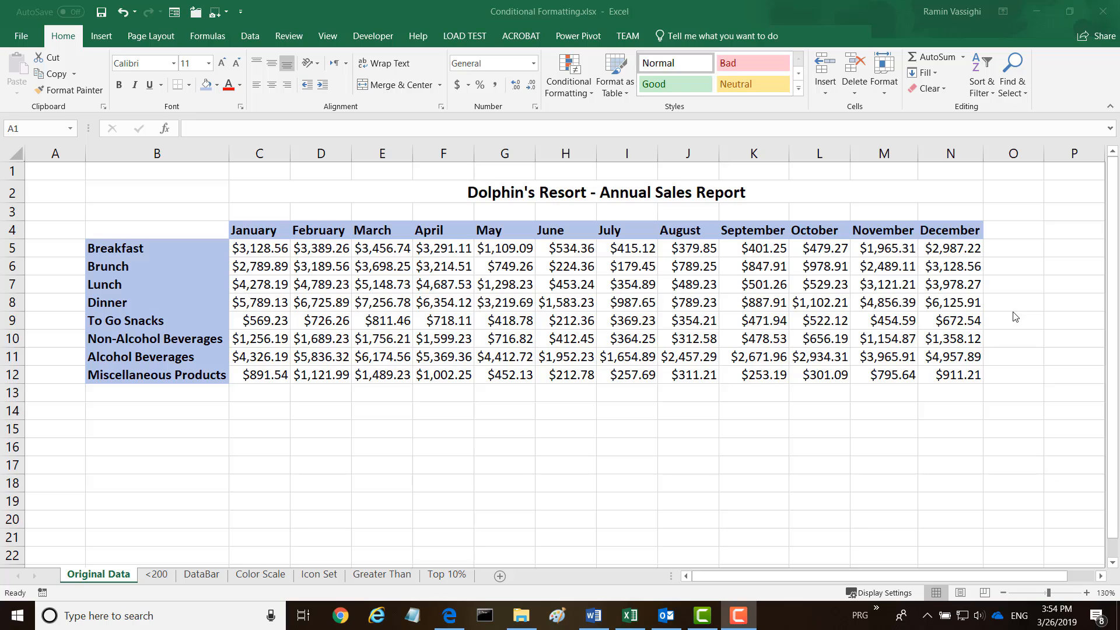
# Look through the <200 and DataBar sheets, ending on the Color Scale sheet
pyautogui.click(105, 575)
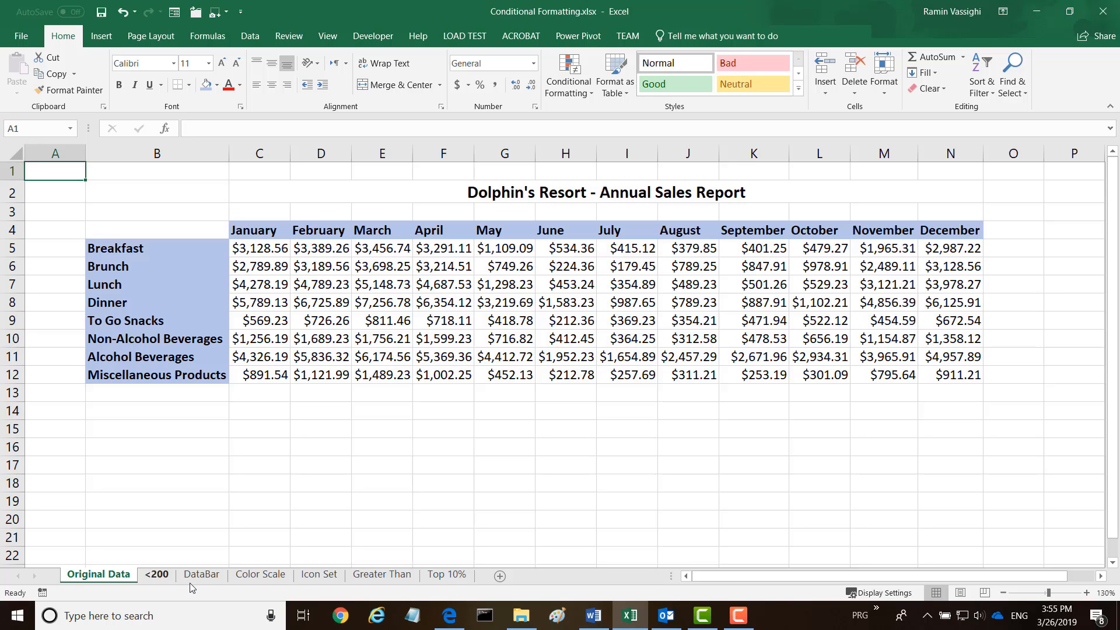
pyautogui.click(154, 575)
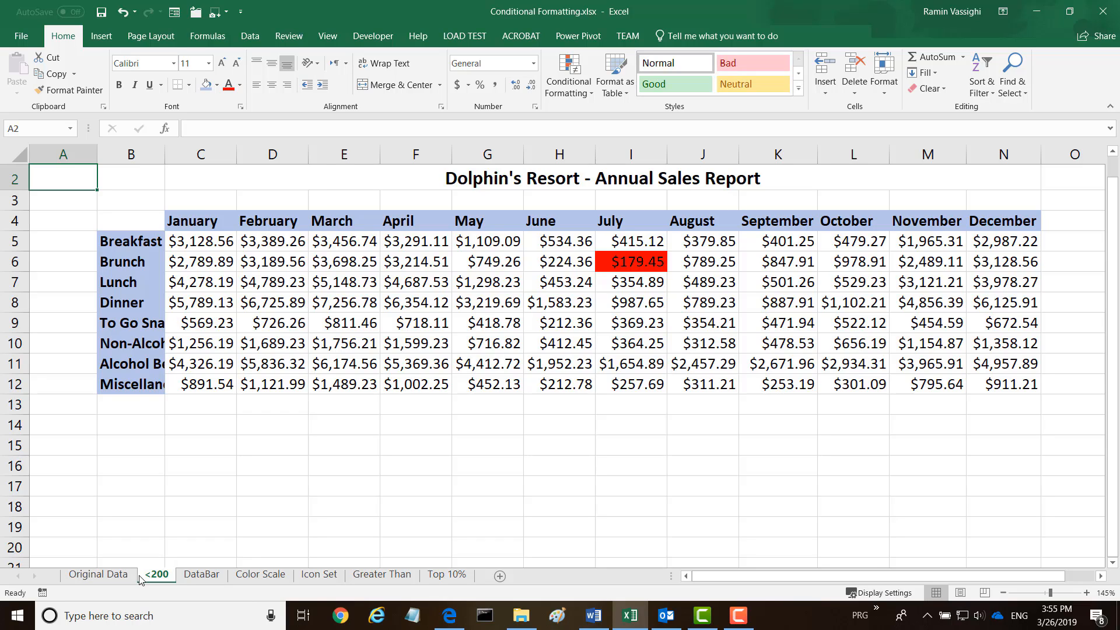
pyautogui.click(199, 576)
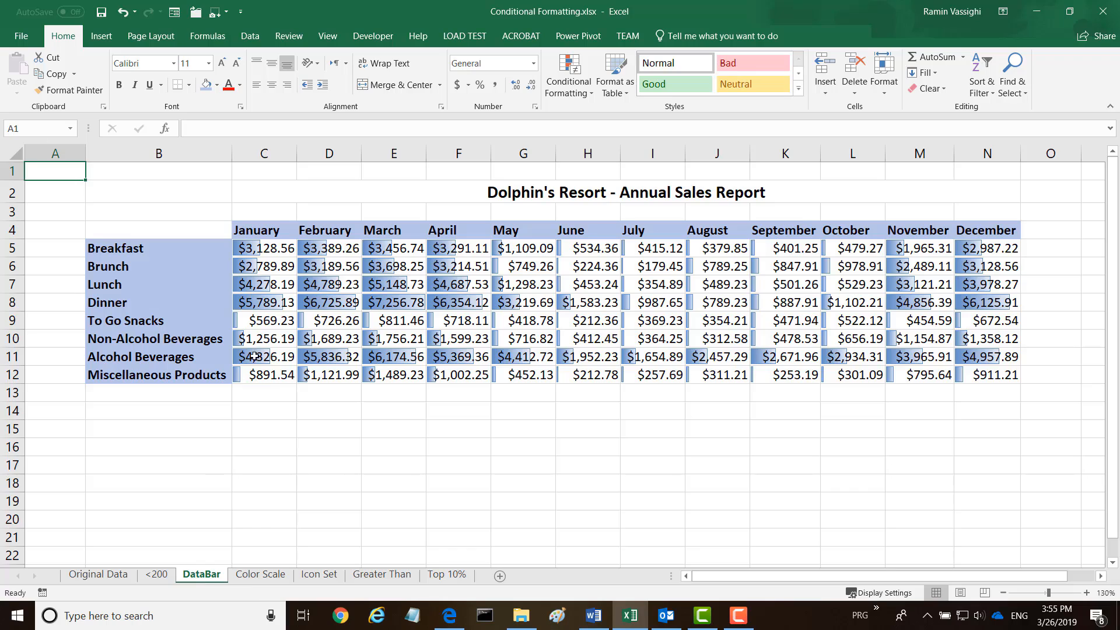
pyautogui.moveTo(293, 294); pyautogui.dragTo(337, 314)
pyautogui.click(259, 575)
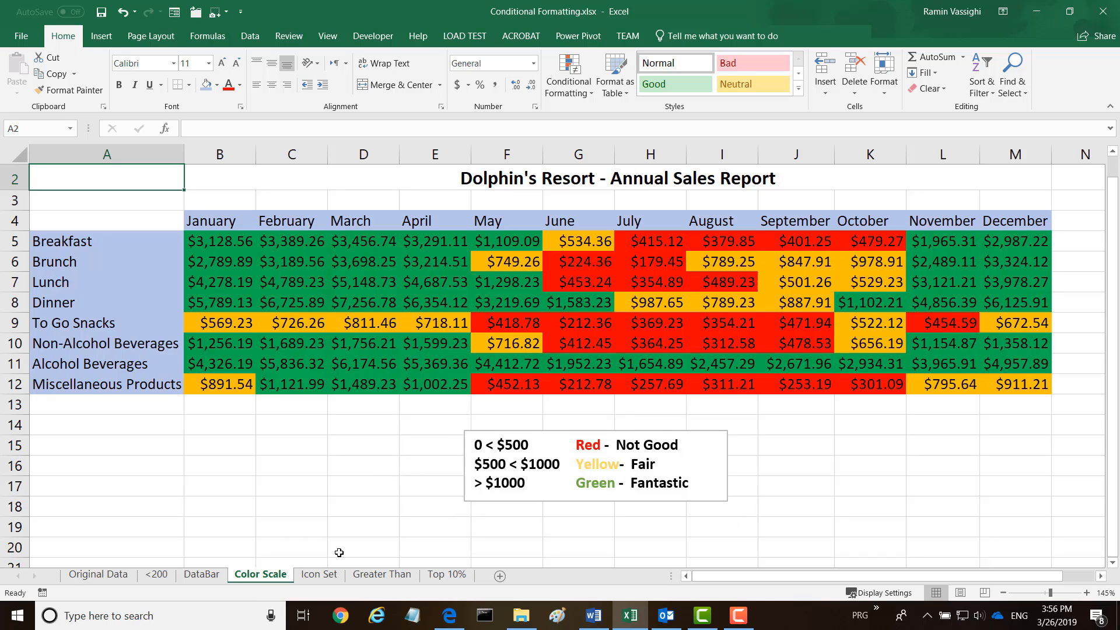
# Browse the Icon Set, Greater Than and Top 10% sheets, then return to <200
pyautogui.click(320, 574)
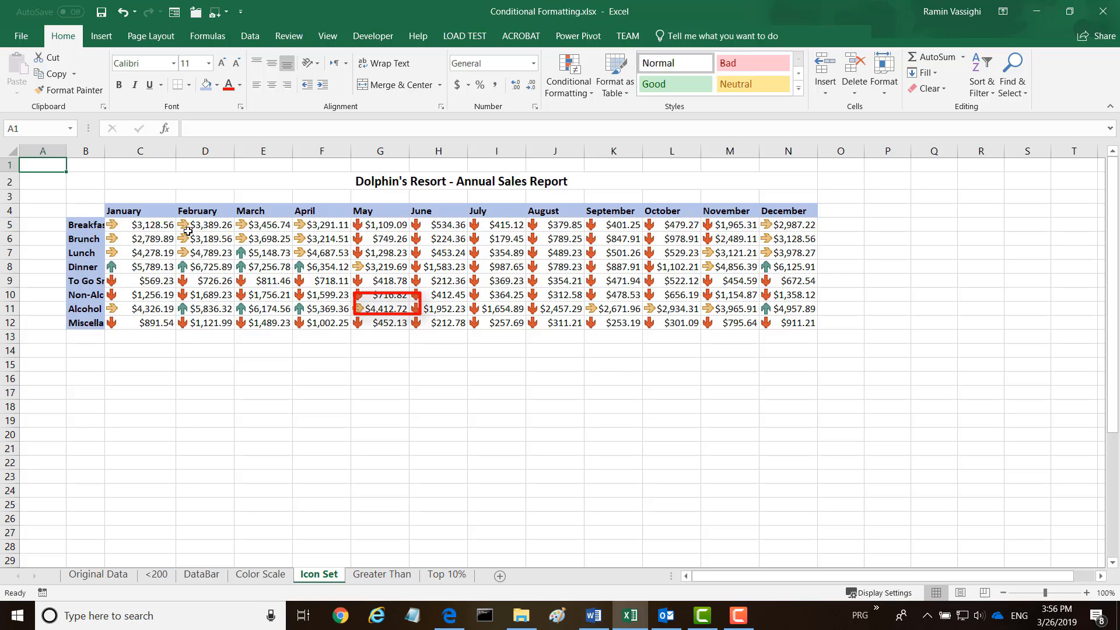
pyautogui.click(368, 575)
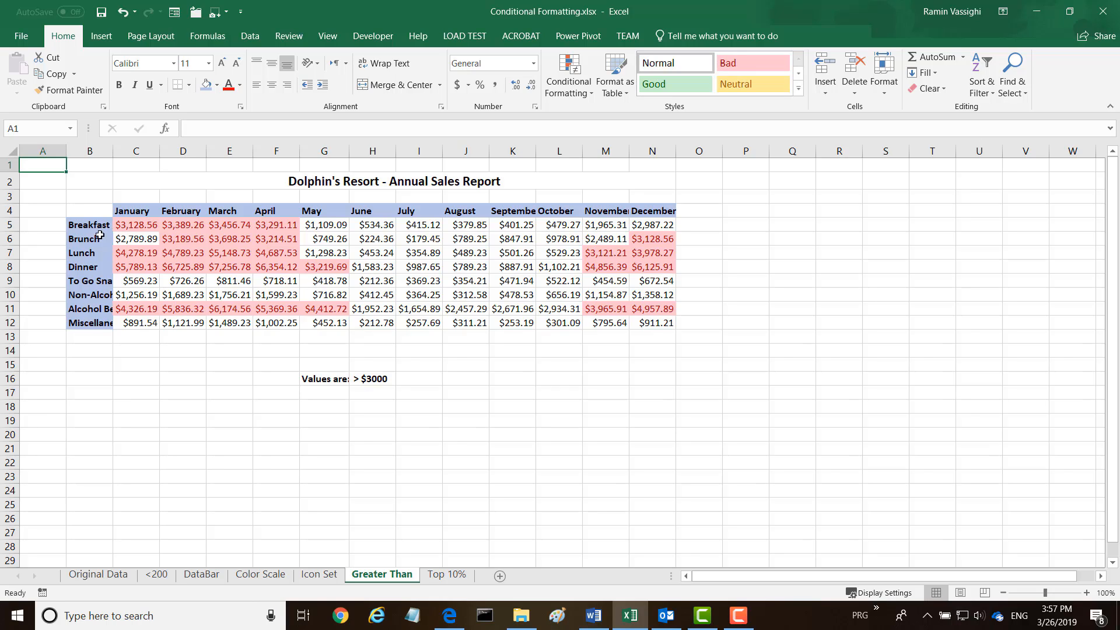
pyautogui.click(442, 576)
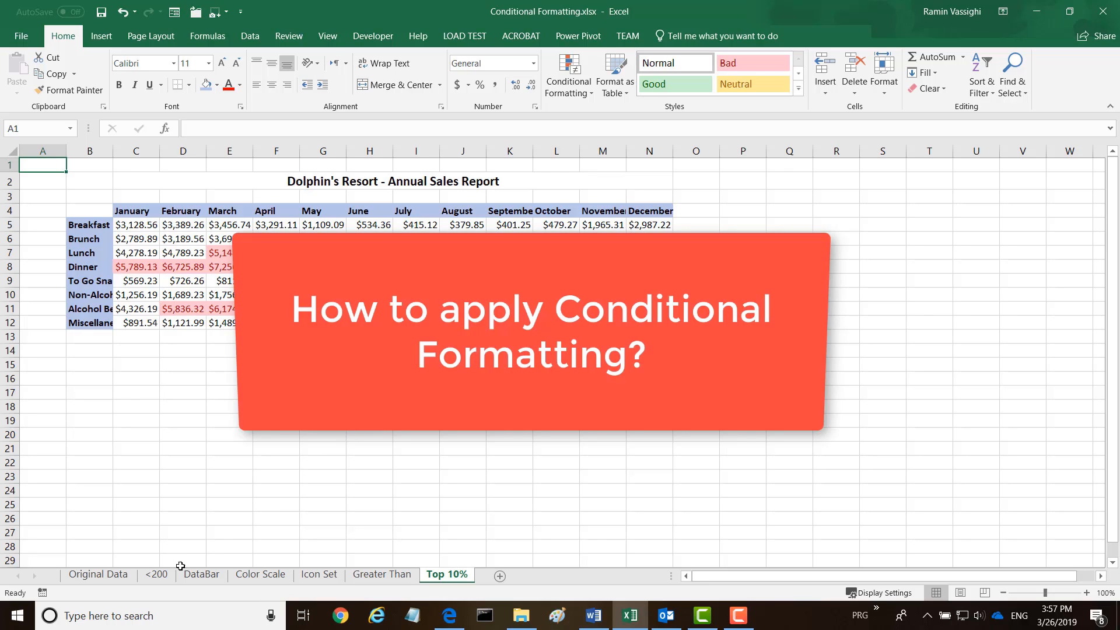
pyautogui.click(162, 578)
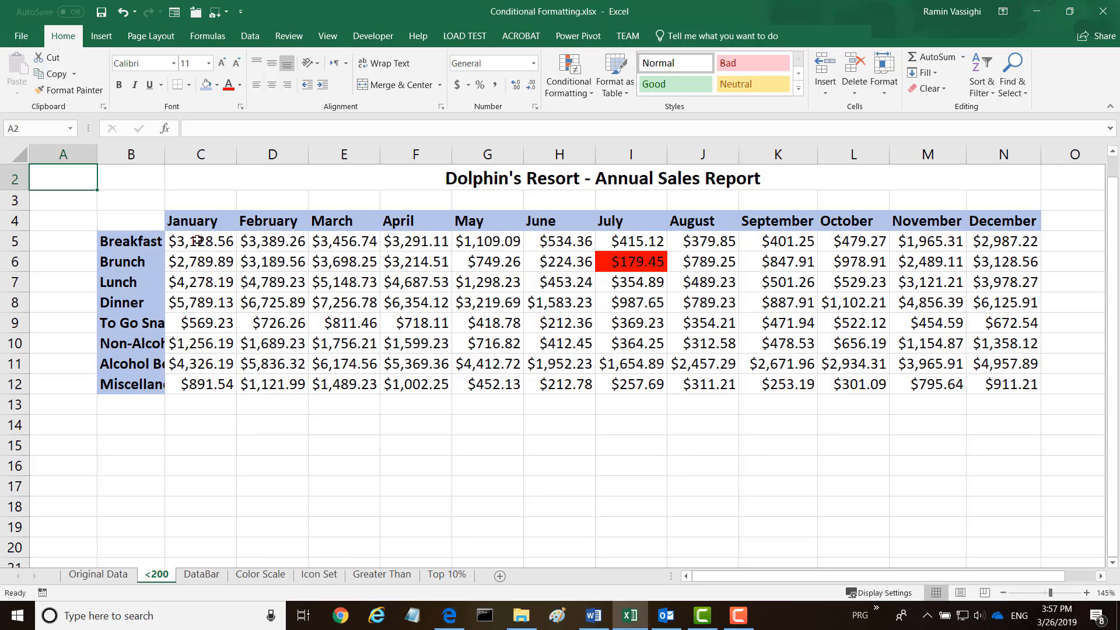
# Clear the conditional formatting rules from the C5:N12 monthly sales figures
pyautogui.moveTo(198, 240); pyautogui.dragTo(1003, 385)
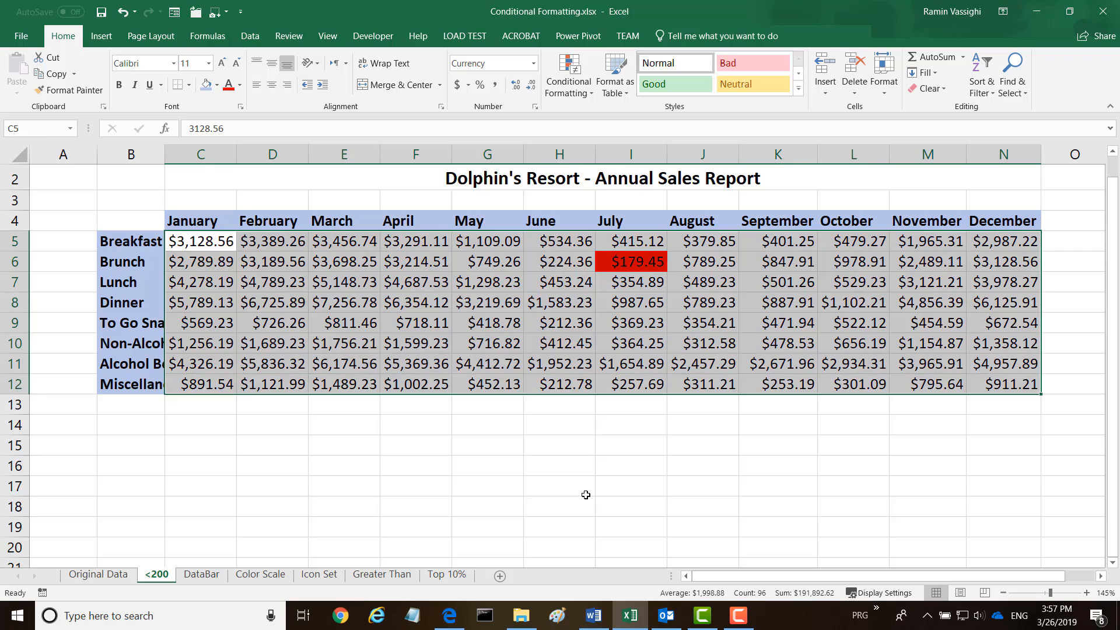
pyautogui.click(590, 95)
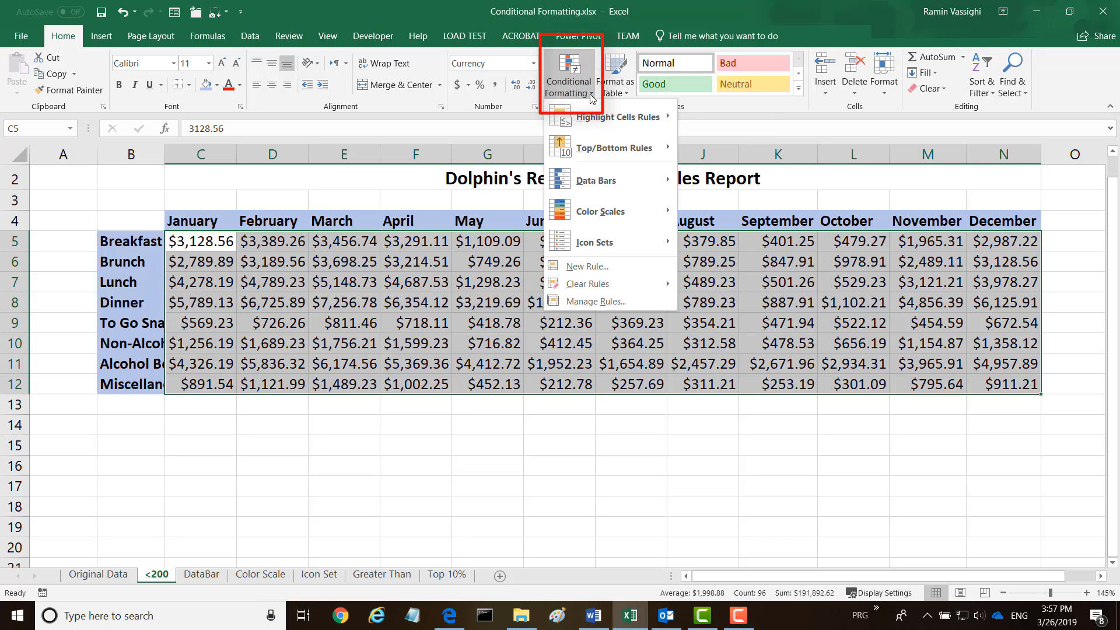
pyautogui.moveTo(611, 289)
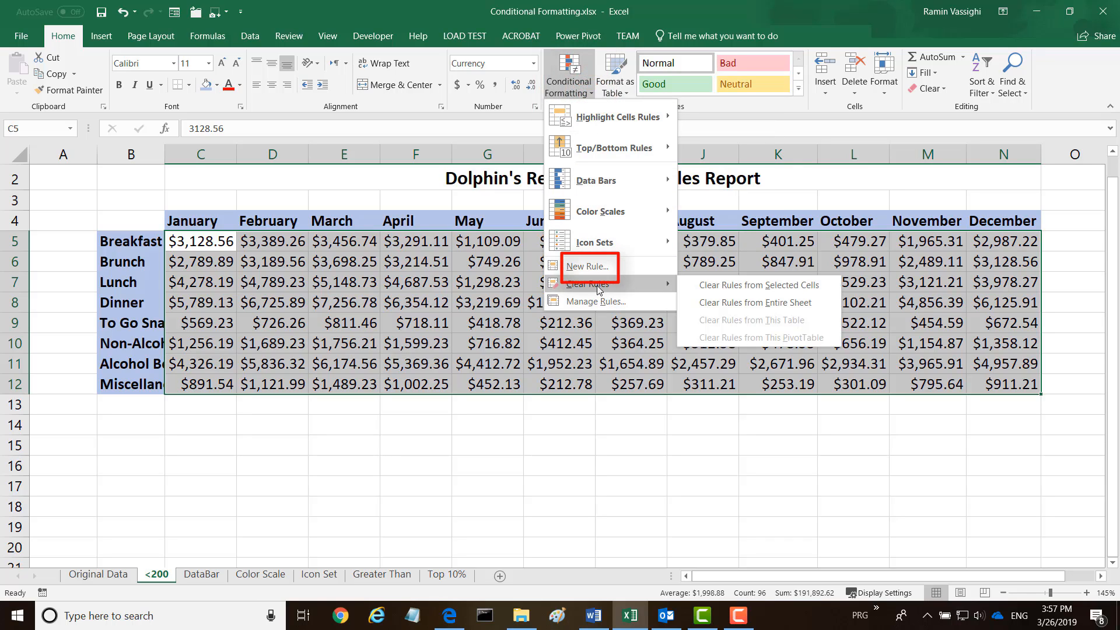
pyautogui.click(722, 286)
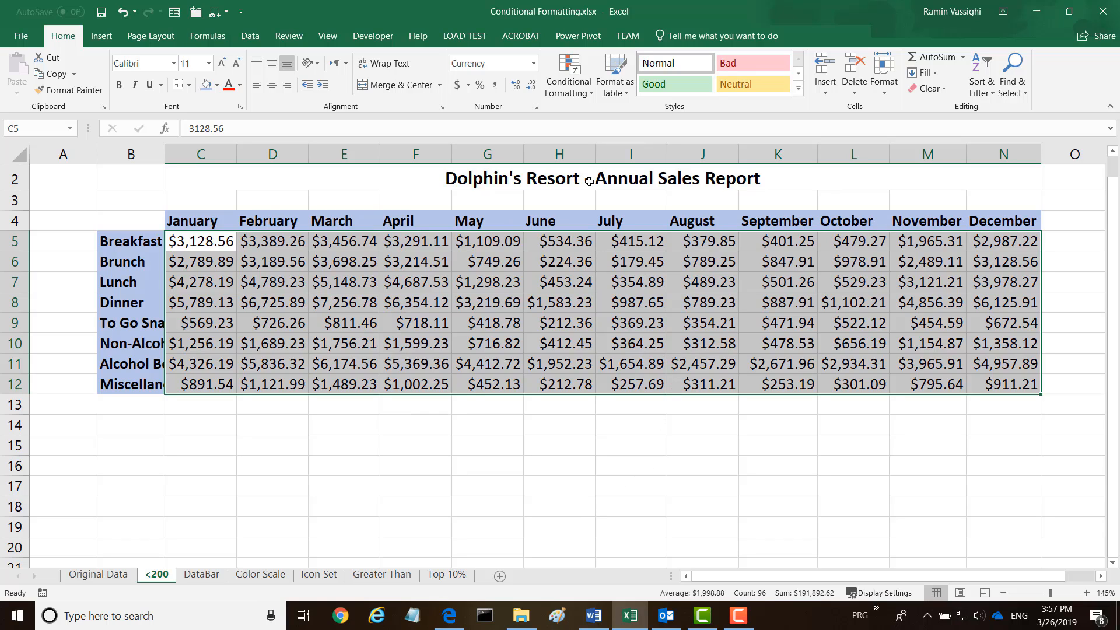
# Bring up the Highlight Cells Rules options under Conditional Formatting
pyautogui.click(590, 95)
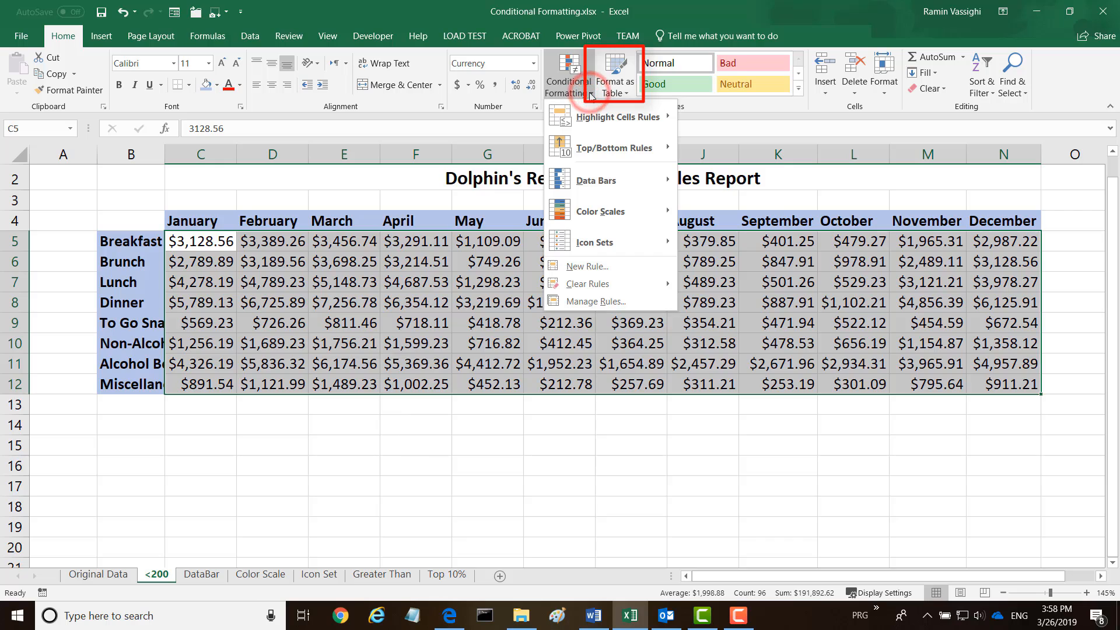
pyautogui.moveTo(565, 184)
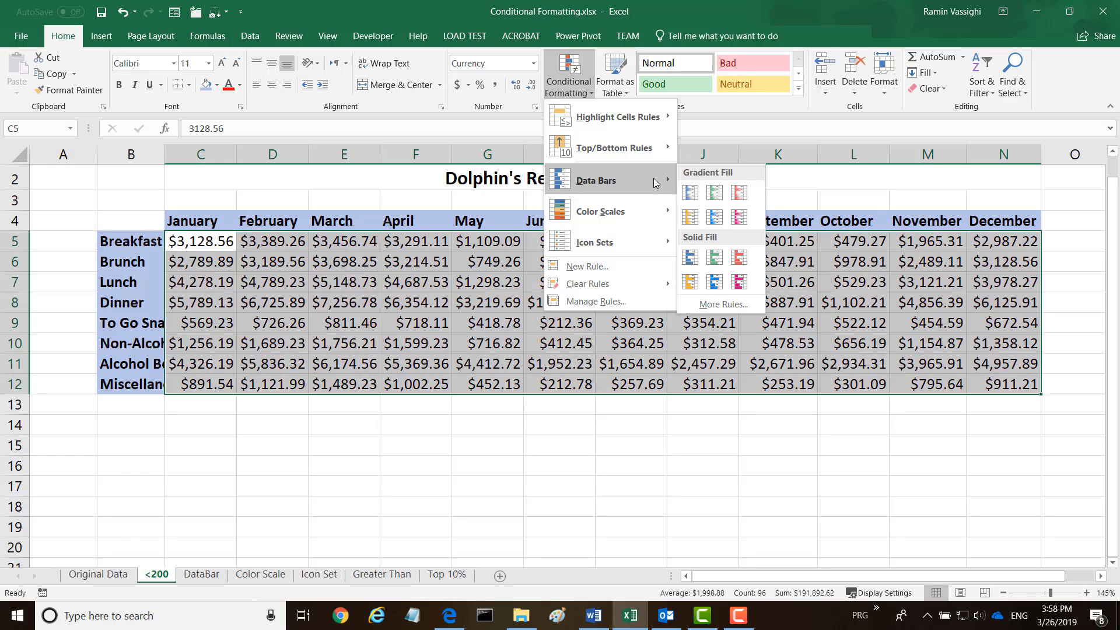
pyautogui.moveTo(629, 213)
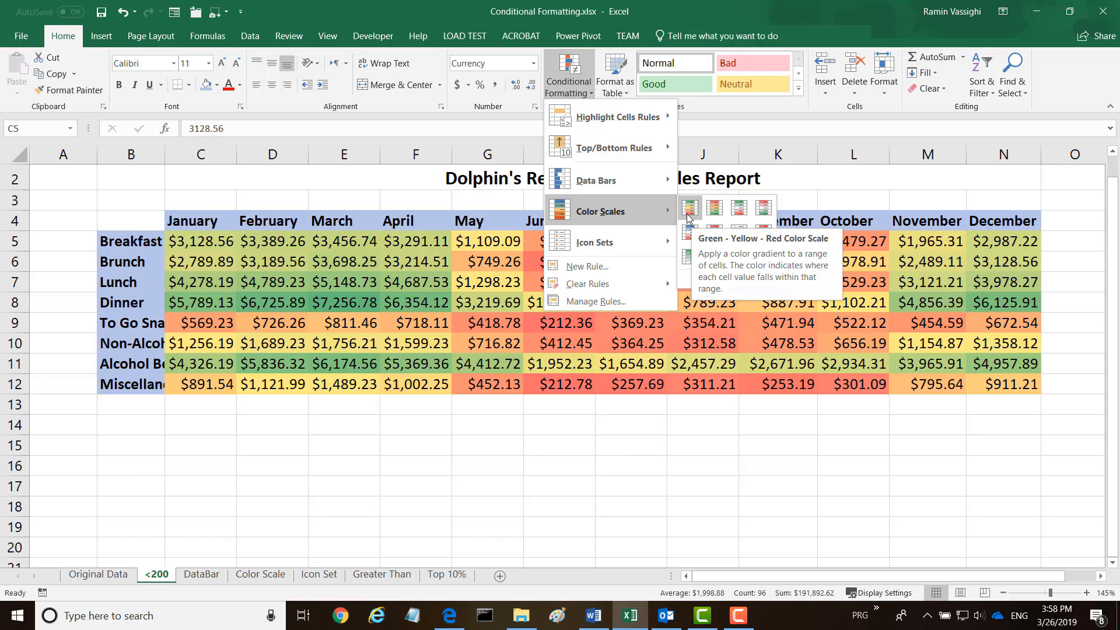
pyautogui.moveTo(605, 121)
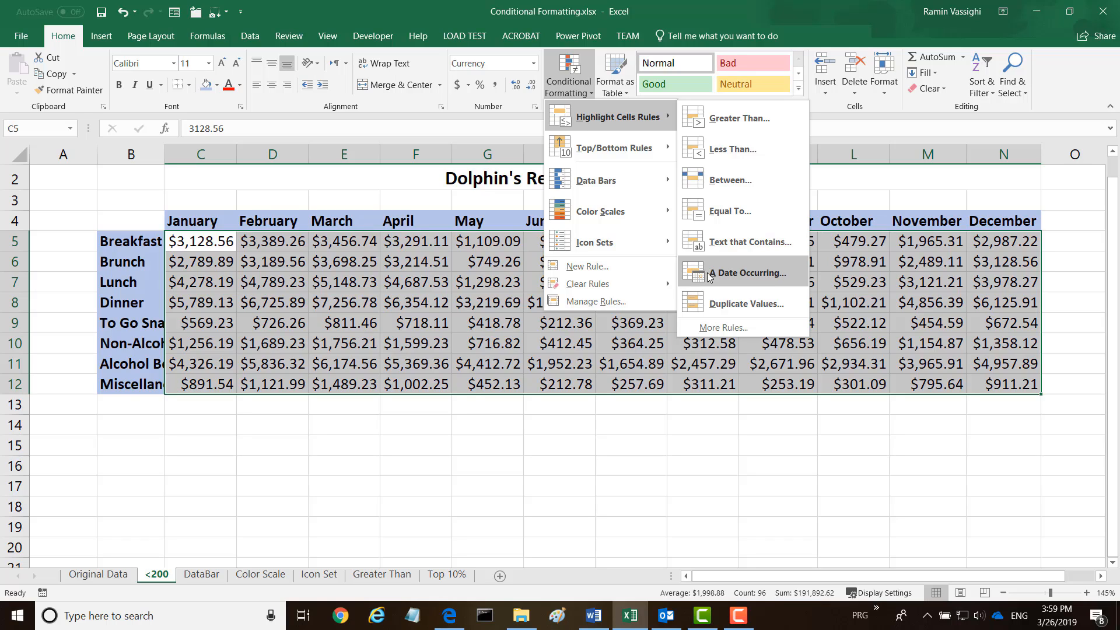
# Highlight the duplicate $3,128.56 sales values in light red
pyautogui.click(719, 304)
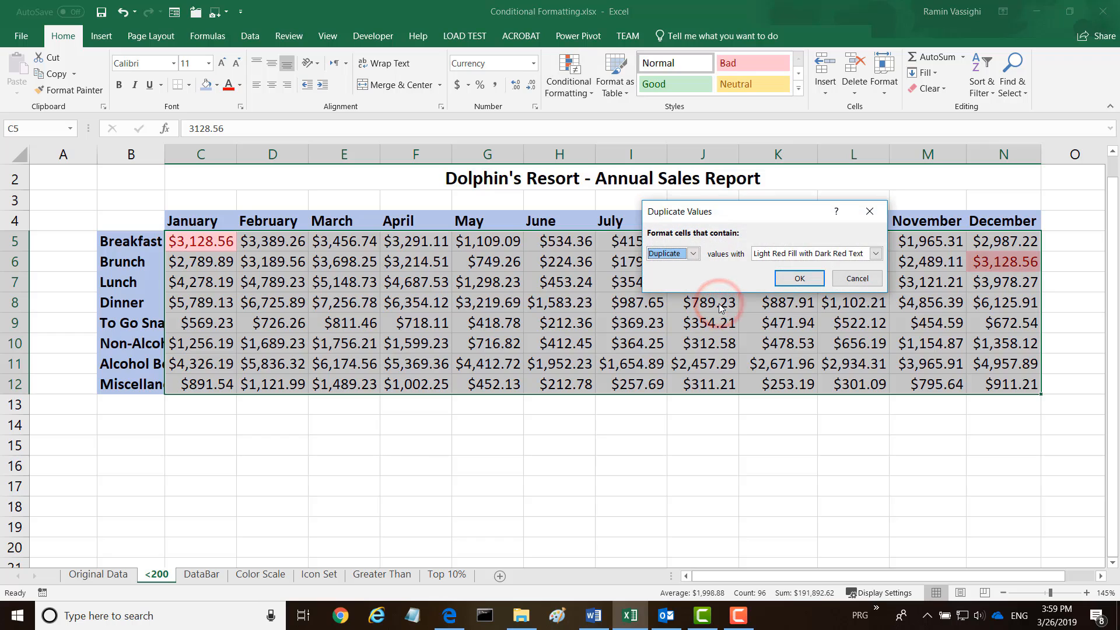
pyautogui.click(800, 279)
pyautogui.click(667, 443)
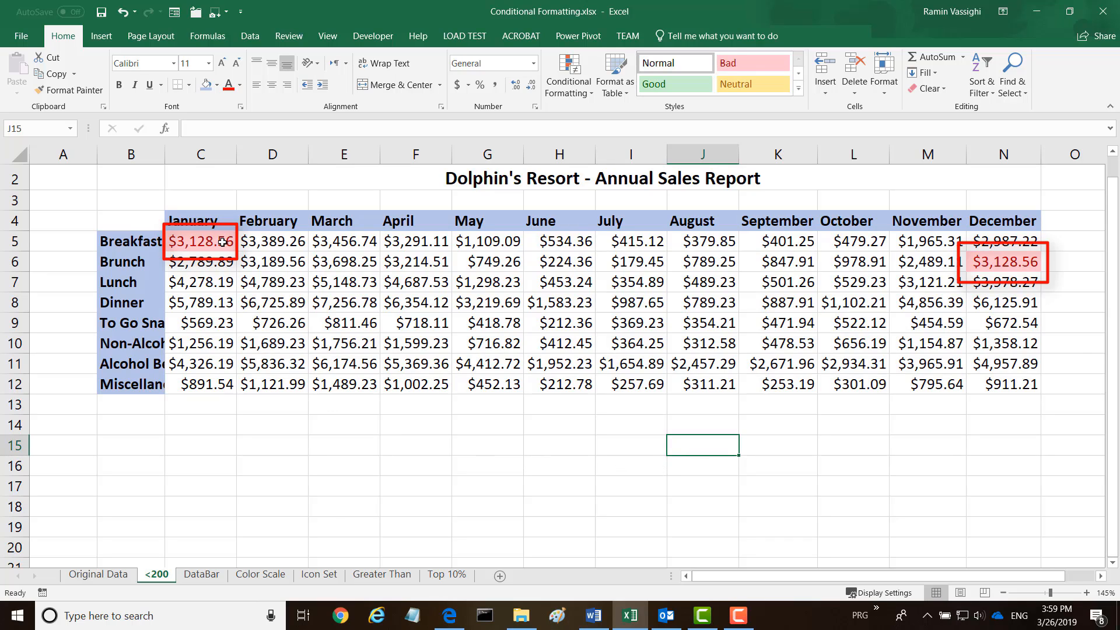
# Clear all conditional formatting rules from the entire sheet
pyautogui.moveTo(188, 241); pyautogui.dragTo(993, 381)
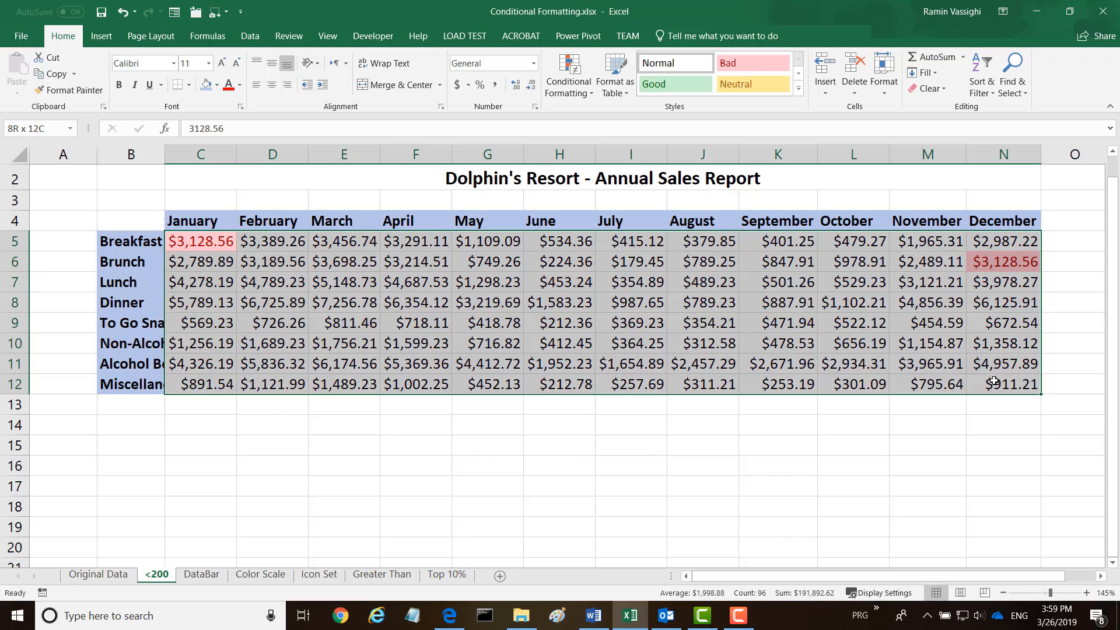
pyautogui.click(593, 94)
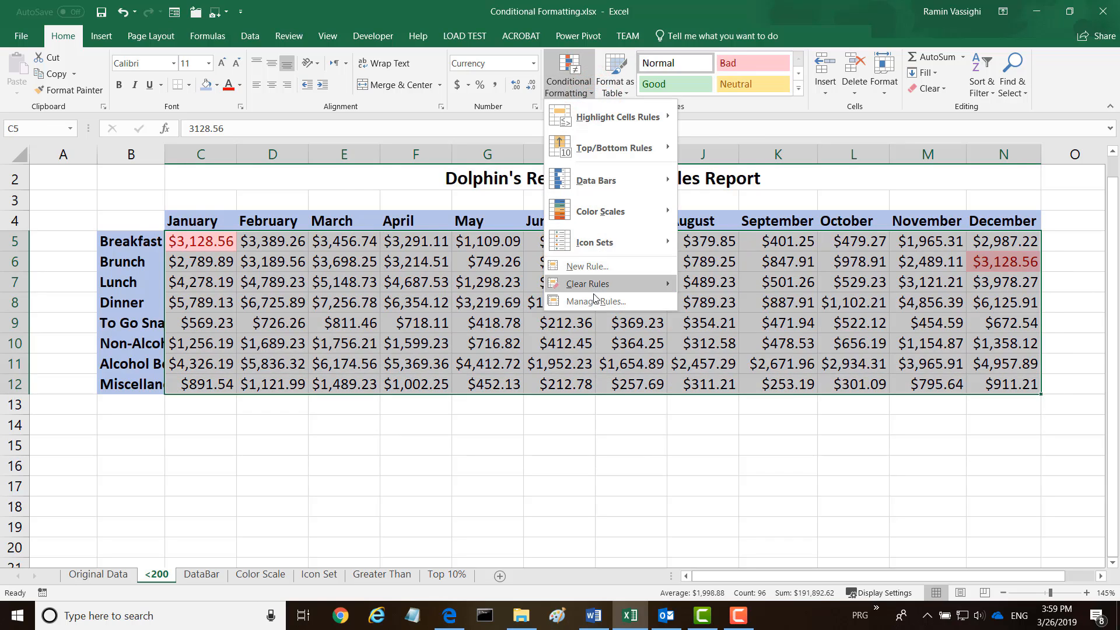
pyautogui.moveTo(599, 284)
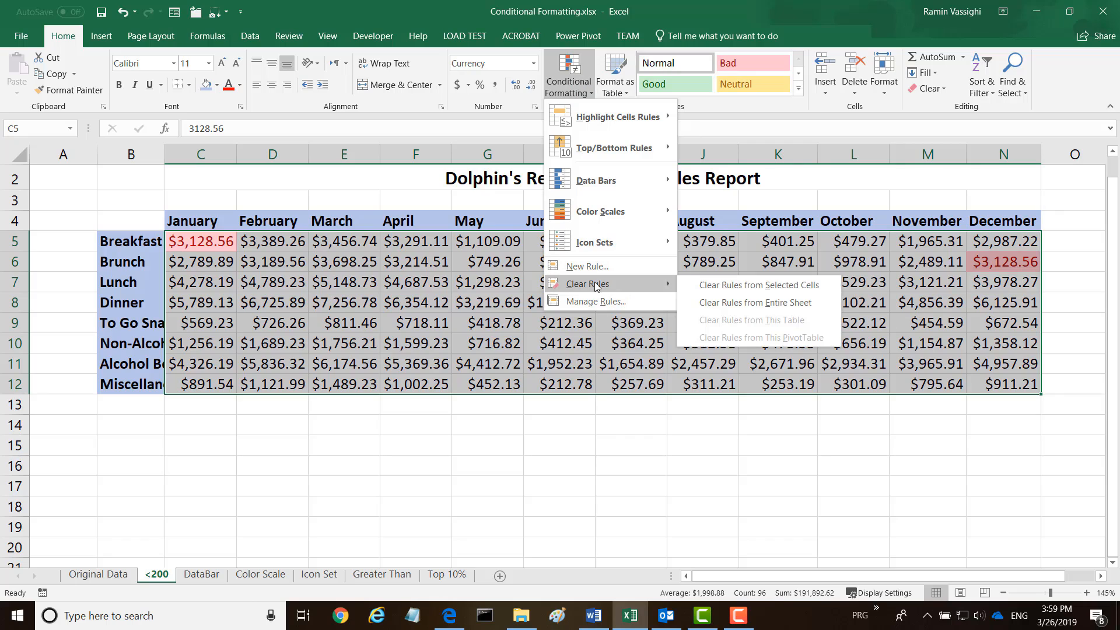
pyautogui.click(727, 304)
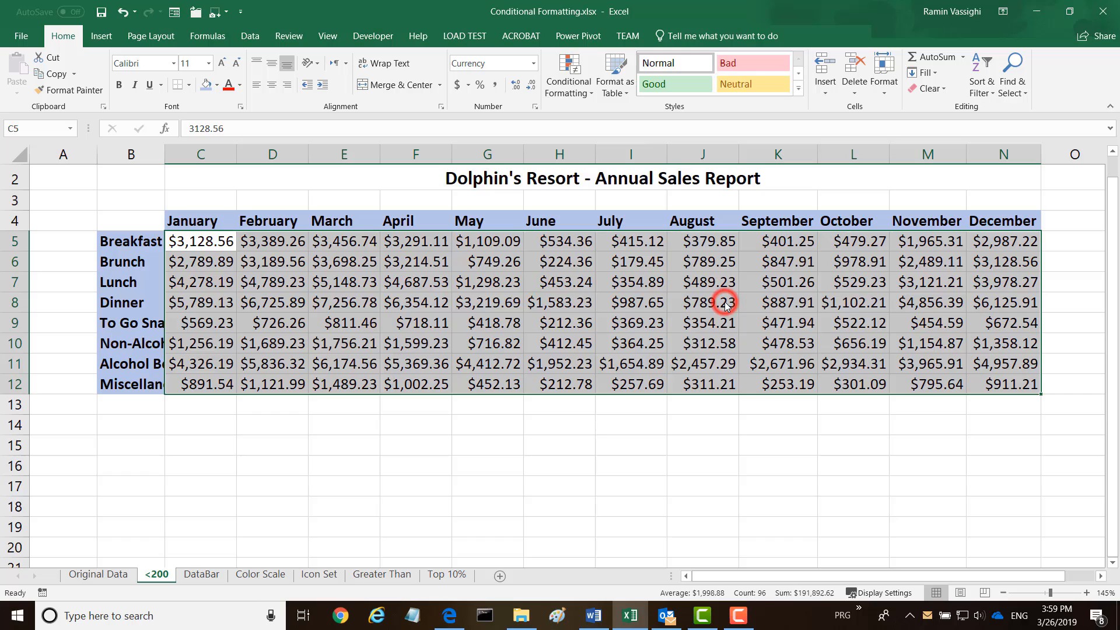
pyautogui.click(664, 397)
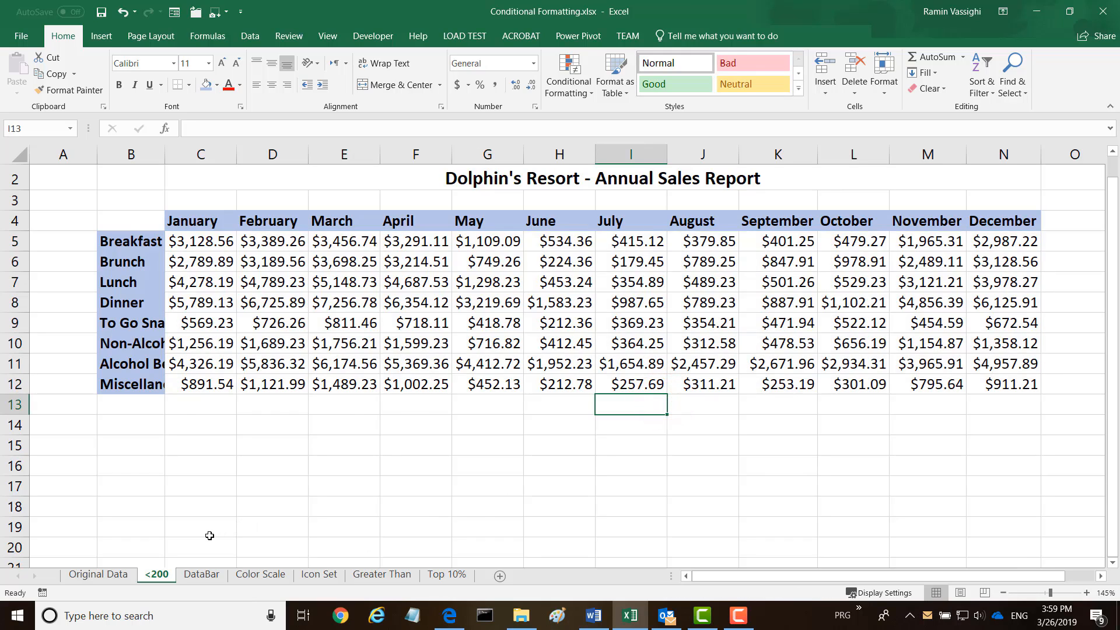
# On the Icon Set sheet, apply 3 Traffic Lights (Unrimmed) icons to Percent Change C33:C42
pyautogui.click(319, 575)
pyautogui.scroll(-5, 285, 502)
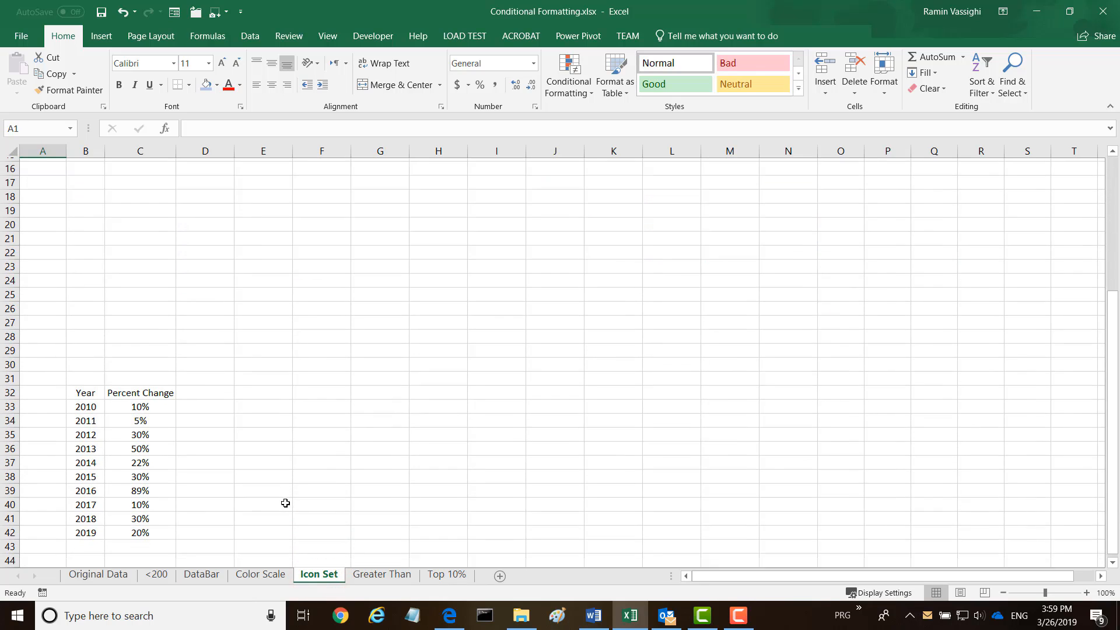
pyautogui.scroll(-1, 285, 503)
pyautogui.scroll(-2, 280, 496)
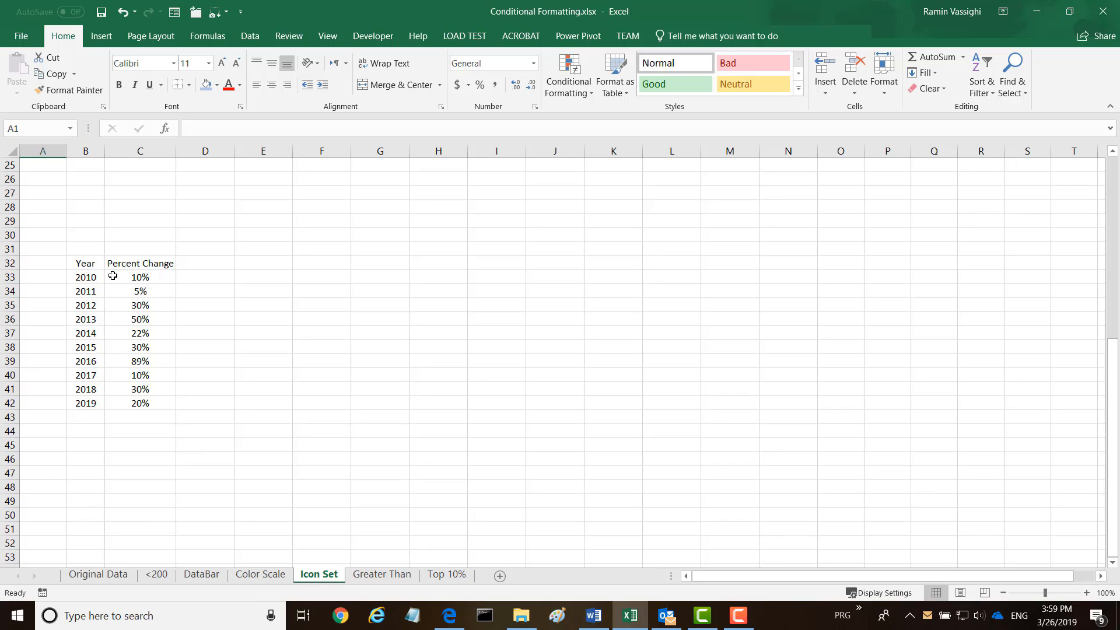
pyautogui.moveTo(138, 276); pyautogui.dragTo(139, 400)
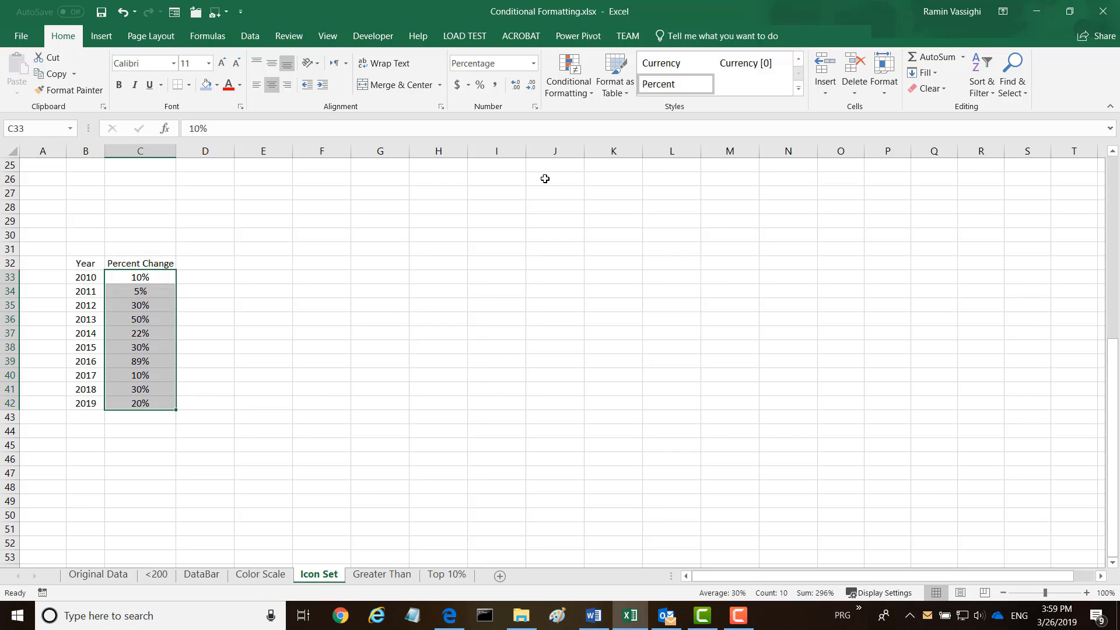
pyautogui.click(588, 96)
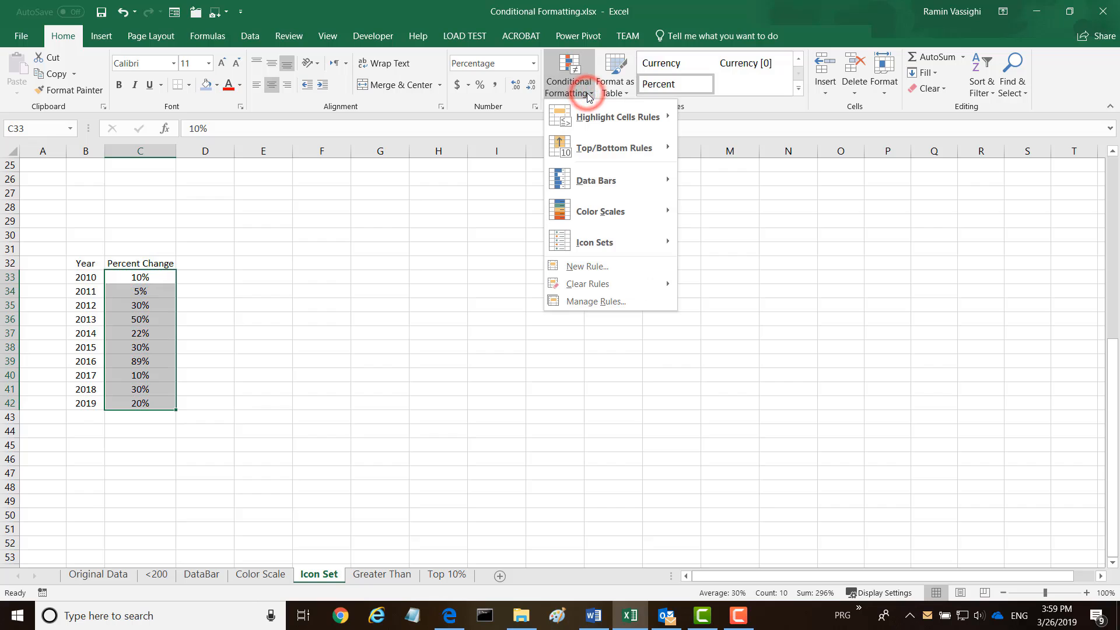
pyautogui.moveTo(573, 249)
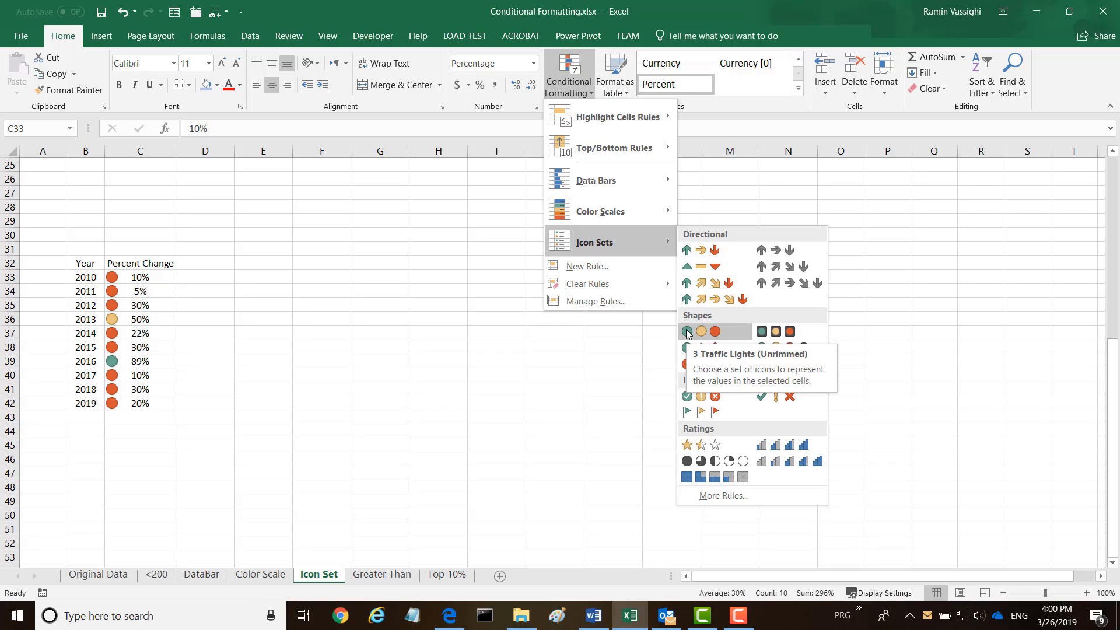
pyautogui.click(687, 331)
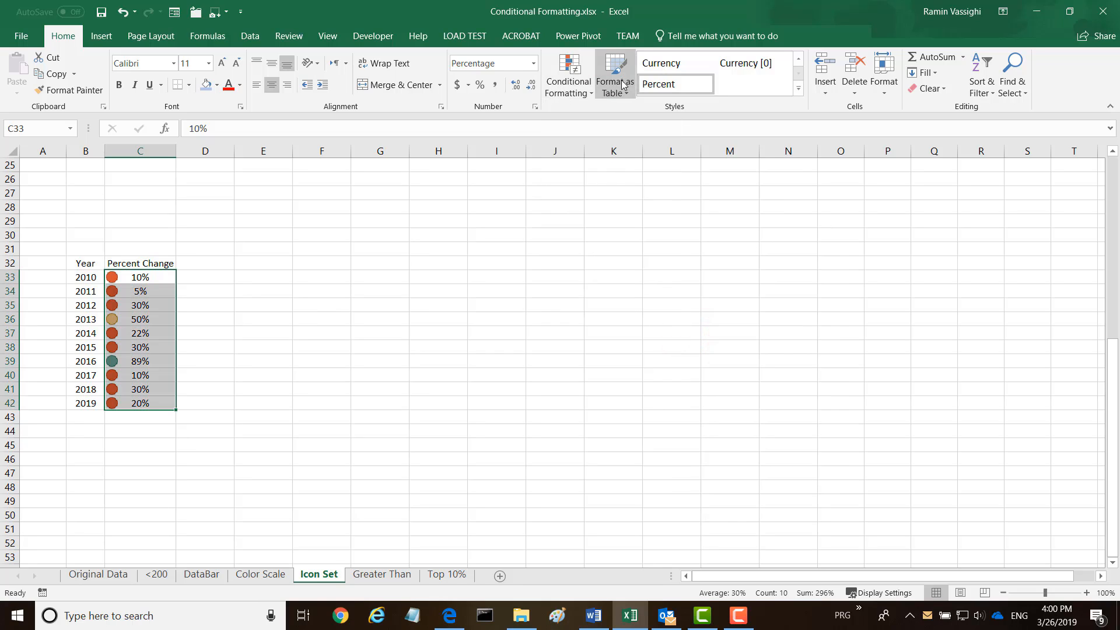
# Edit the icon set rule so the middle and lowest bands show No Cell Icon
pyautogui.click(594, 93)
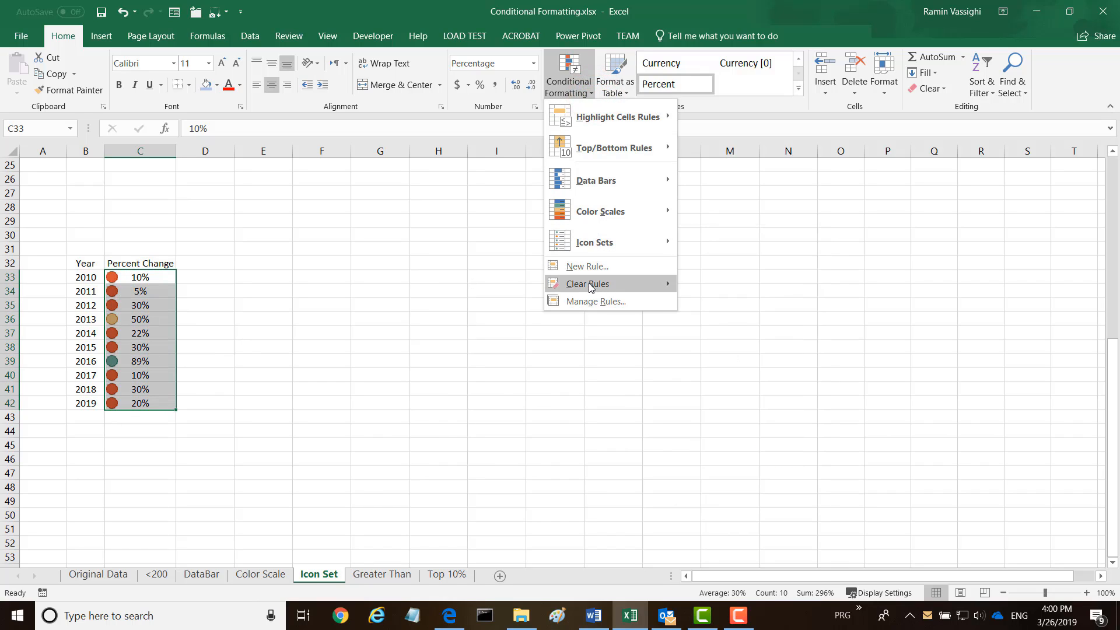
pyautogui.click(591, 301)
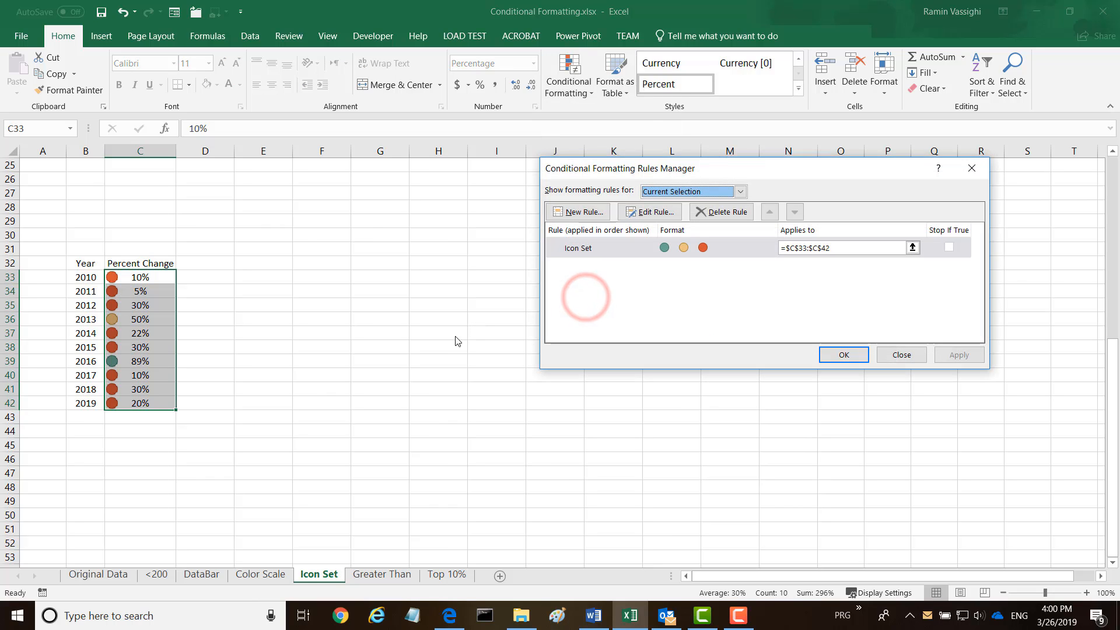
pyautogui.click(645, 213)
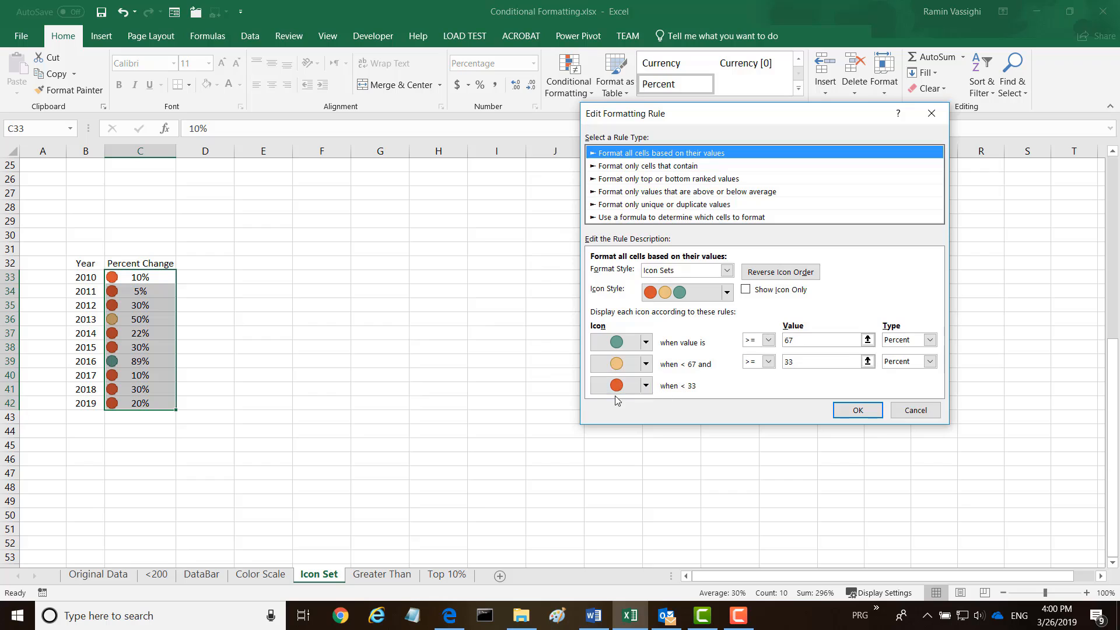
pyautogui.click(645, 385)
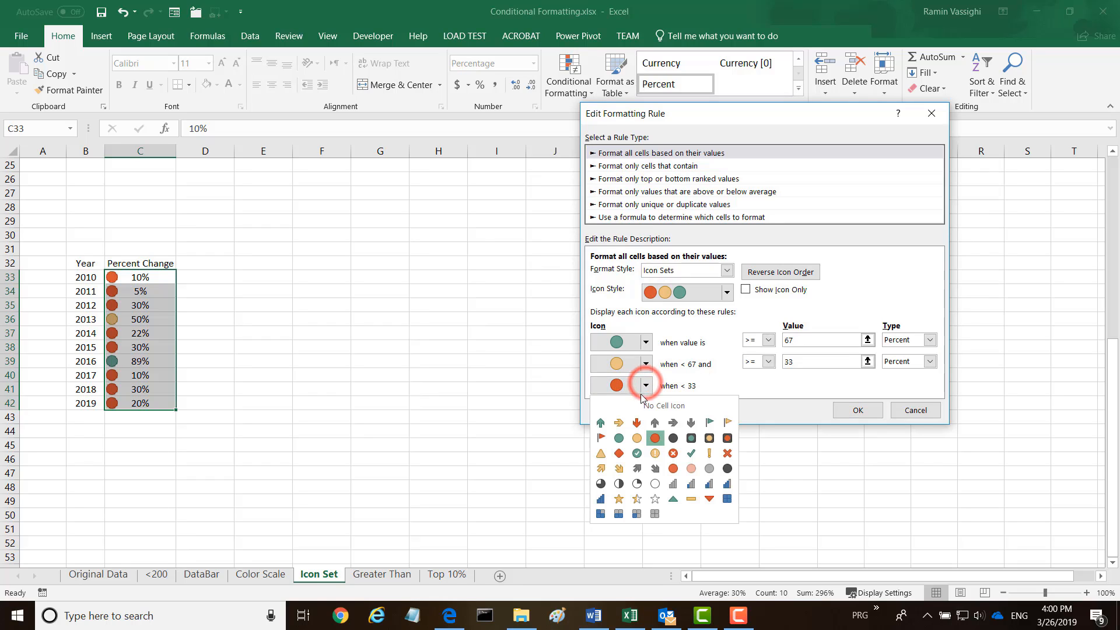
pyautogui.click(651, 406)
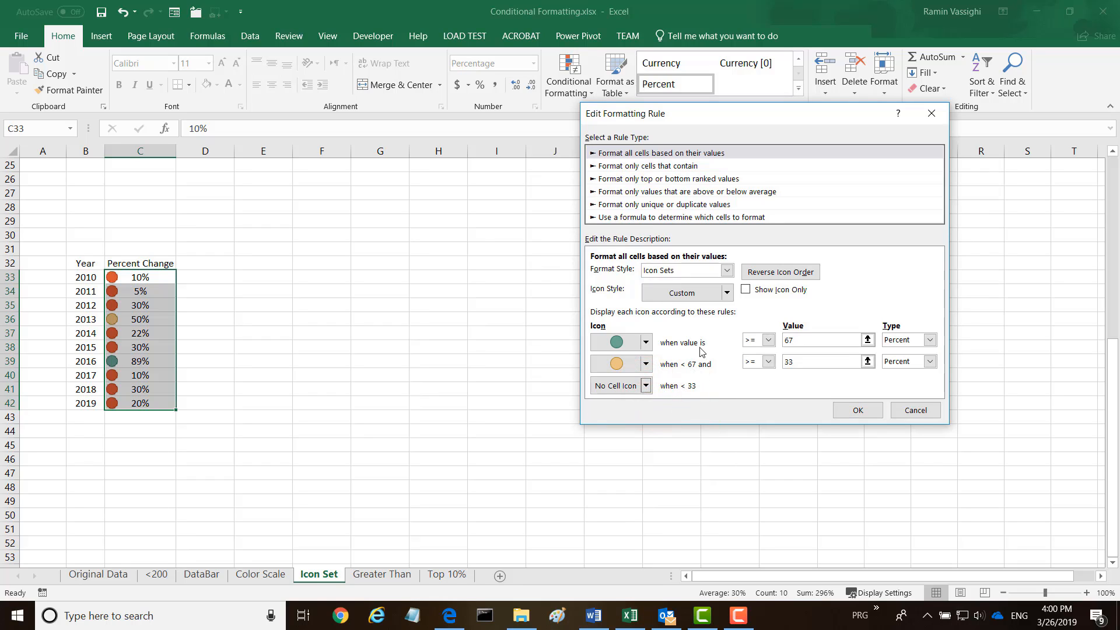
pyautogui.click(646, 364)
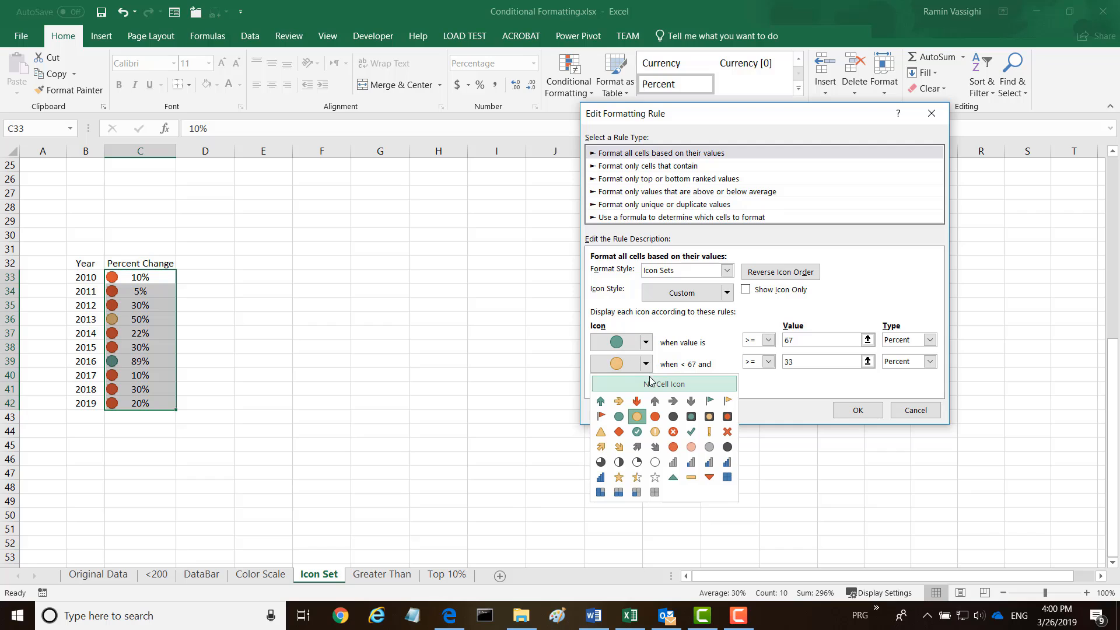
pyautogui.click(650, 384)
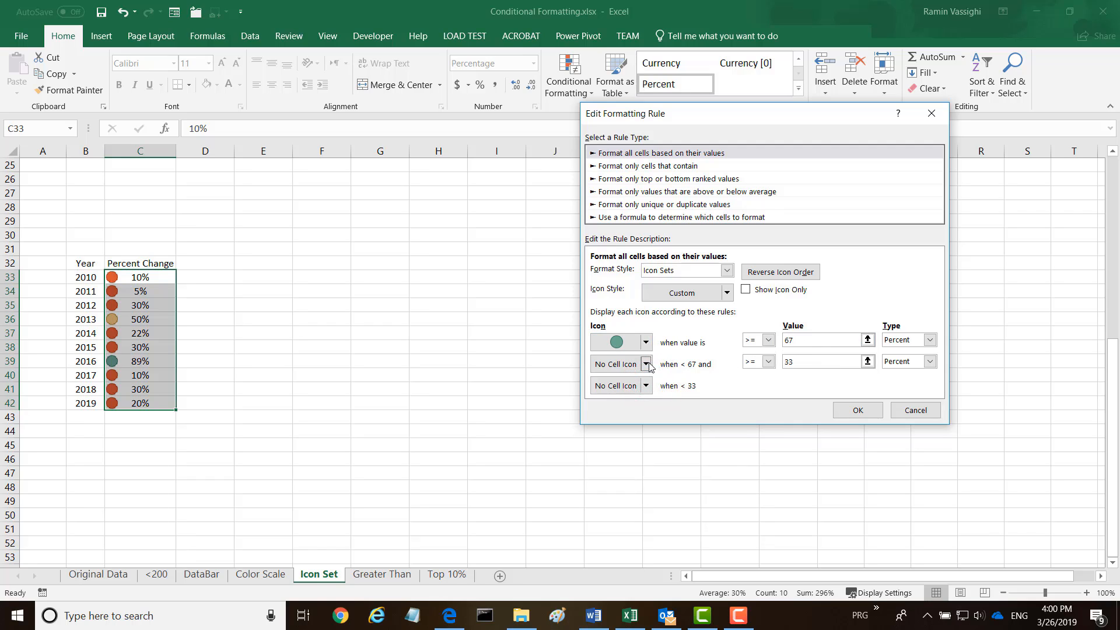
# Lower the green icon threshold from 67 to 40 and apply the rule
pyautogui.click(789, 343)
pyautogui.doubleClick(790, 341)
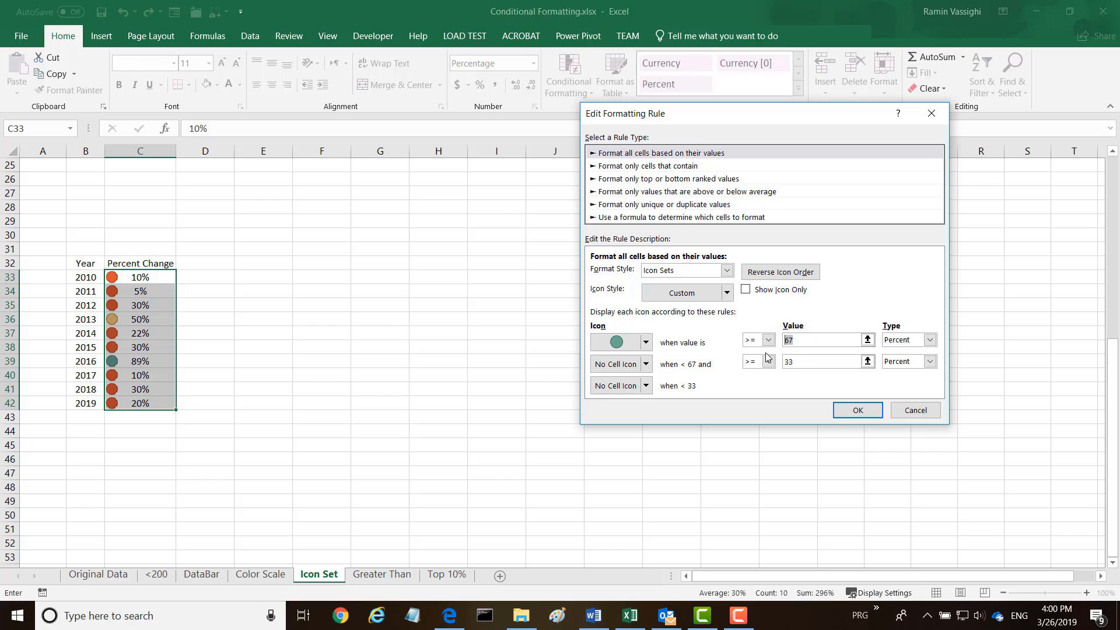
pyautogui.write('40')
pyautogui.click(855, 411)
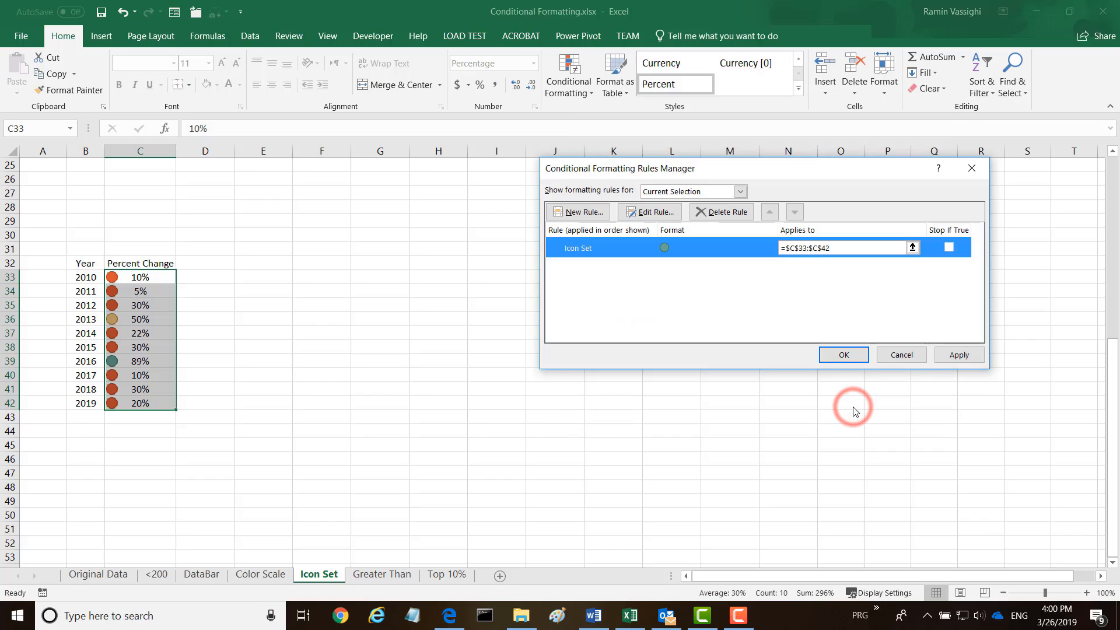
pyautogui.click(950, 355)
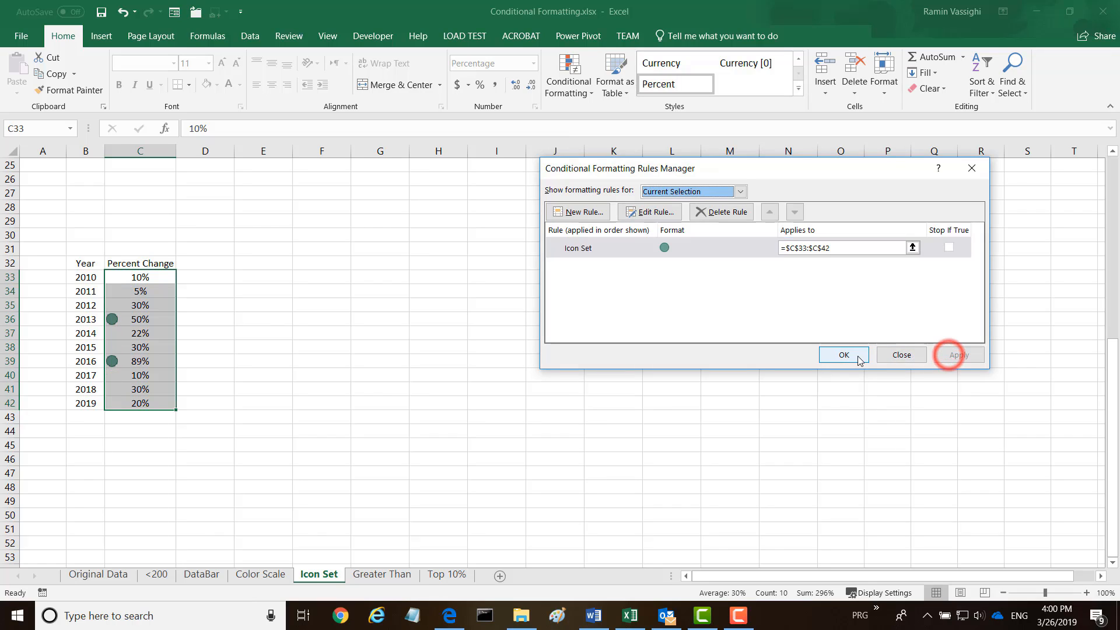
pyautogui.click(841, 357)
pyautogui.click(282, 333)
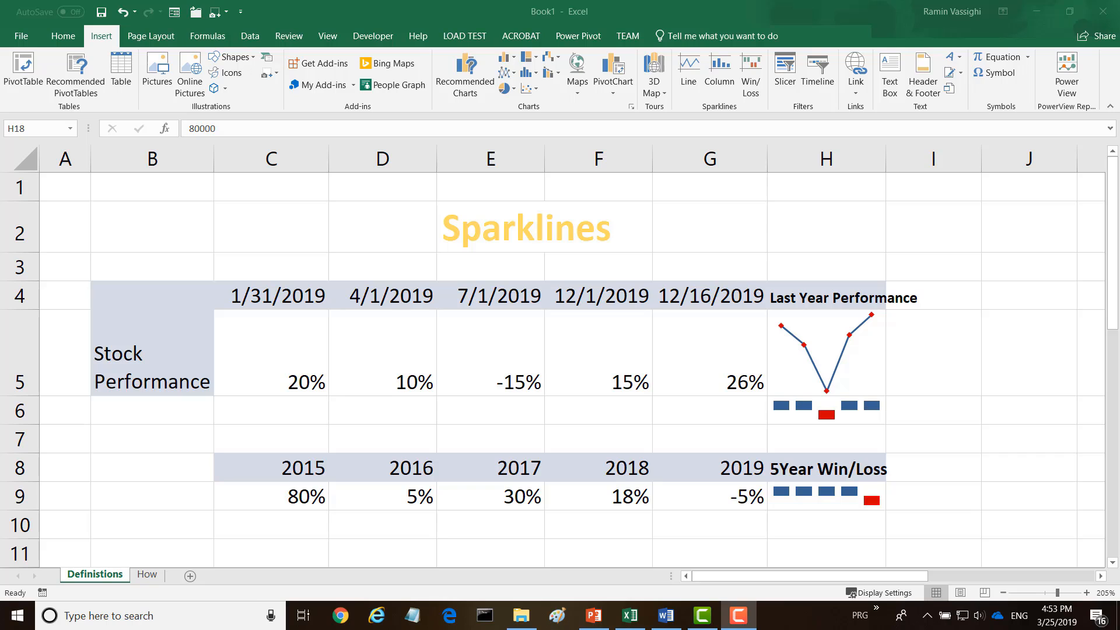
# Change F5 (12/1/2019) to 80%, then go to the How sheet
pyautogui.click(605, 384)
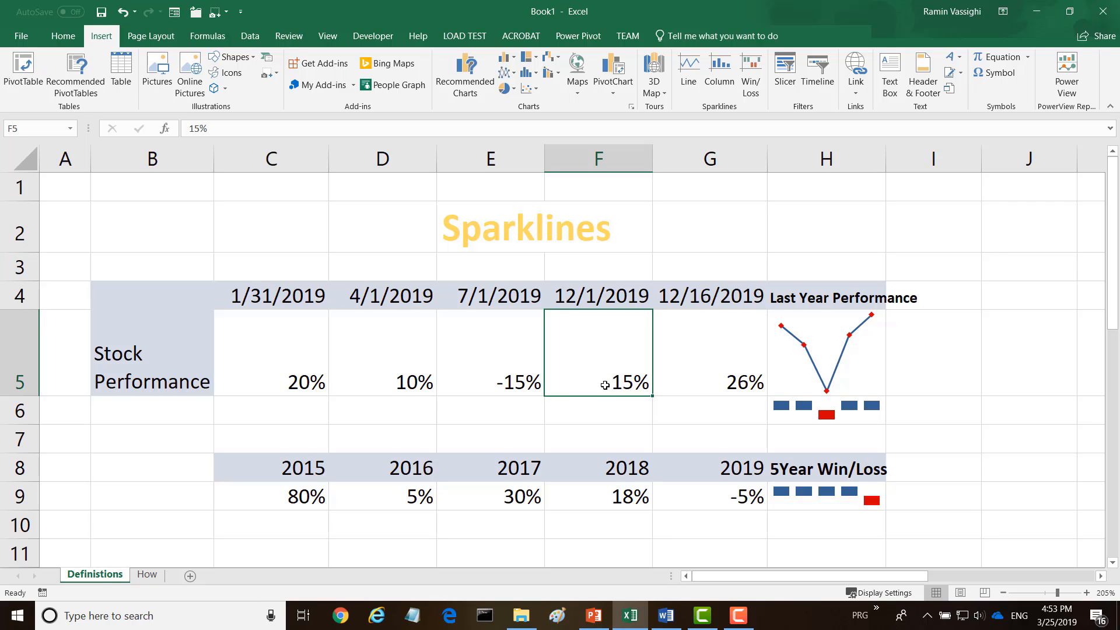
pyautogui.write('80')
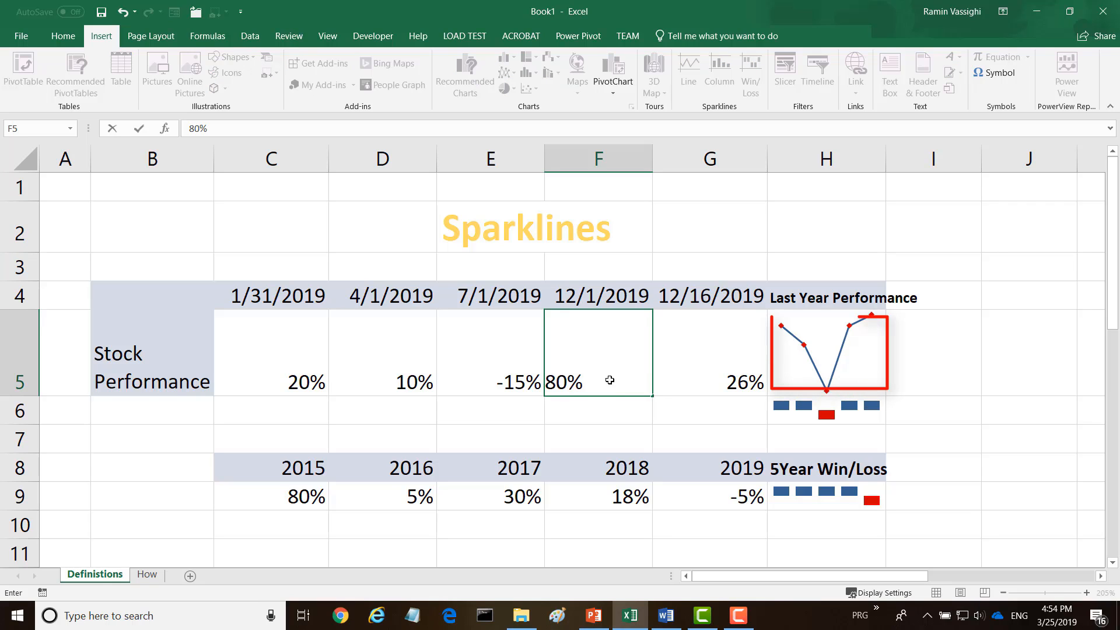
pyautogui.press('Return')
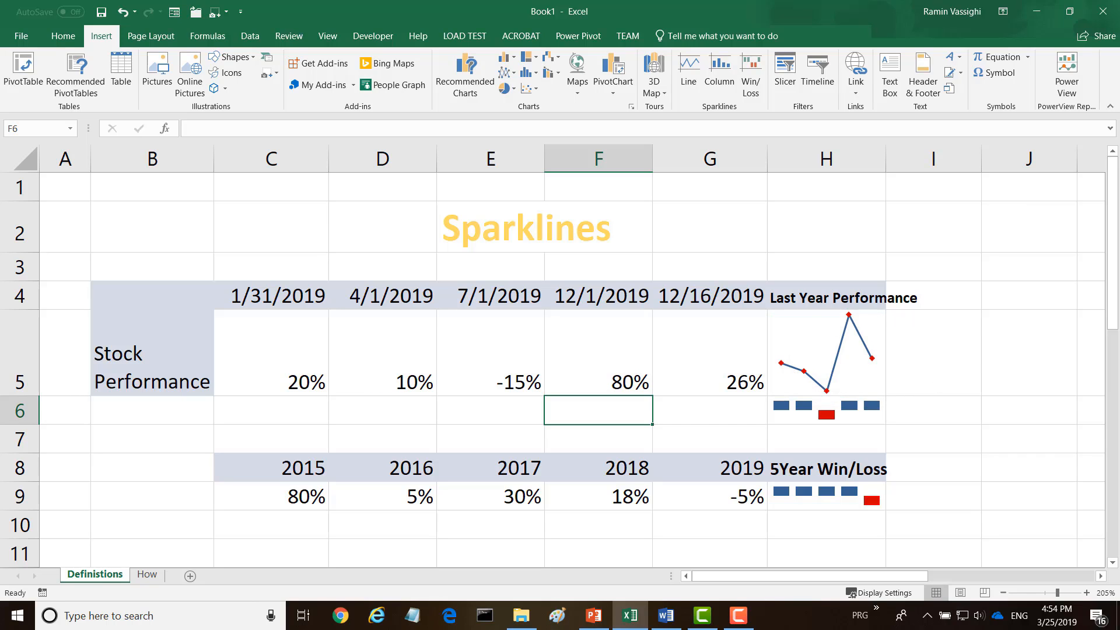
pyautogui.click(146, 575)
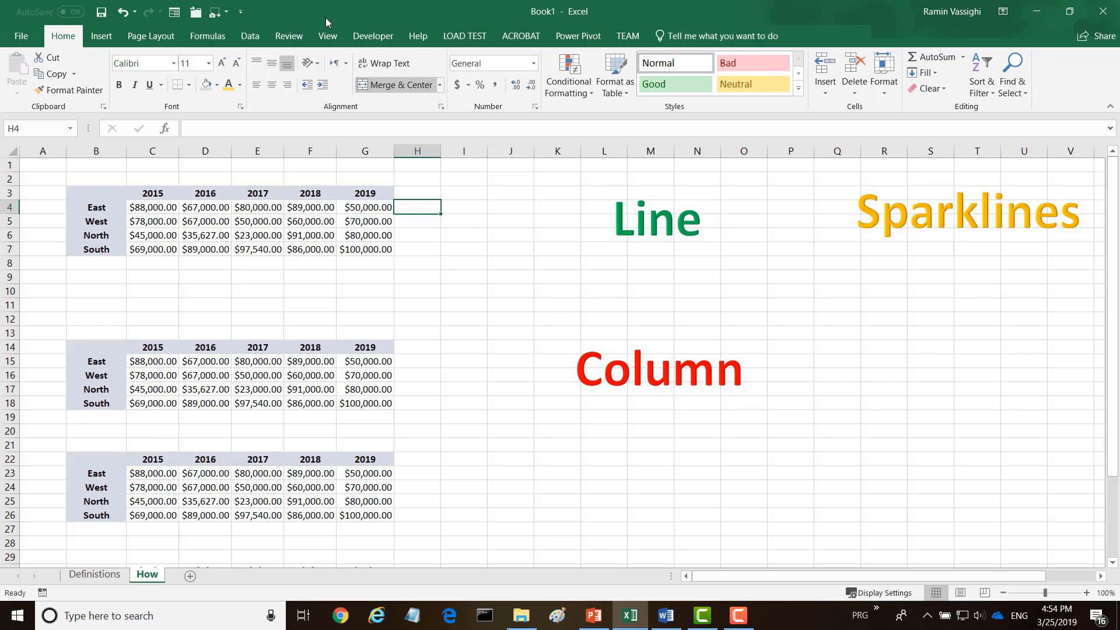
# Insert a line sparkline in H4 using the East row data C4:G4
pyautogui.click(101, 37)
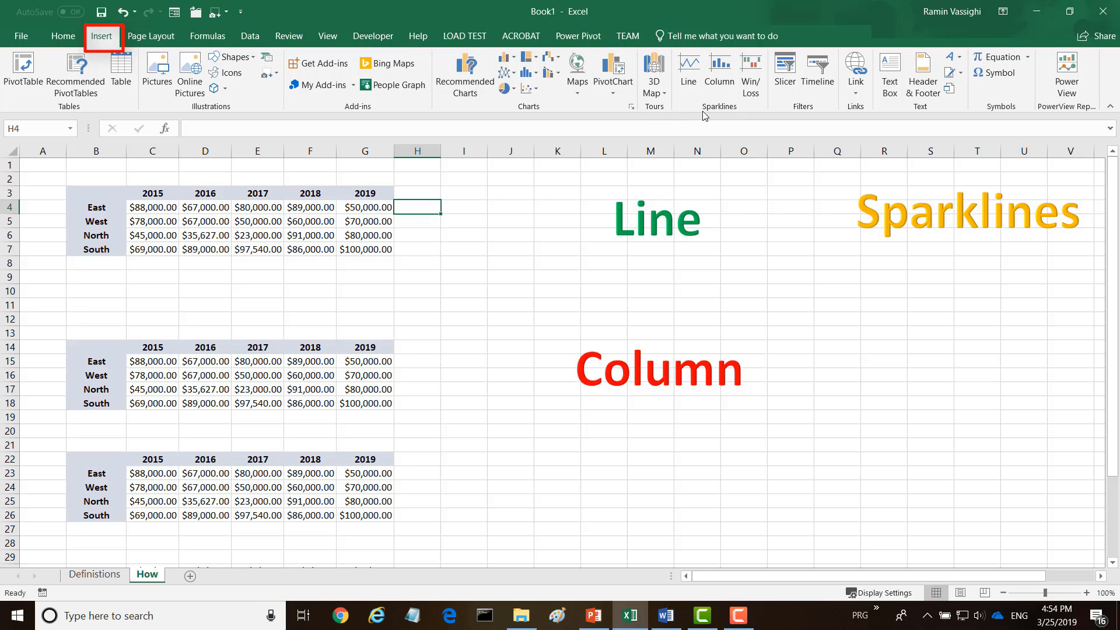
pyautogui.click(685, 67)
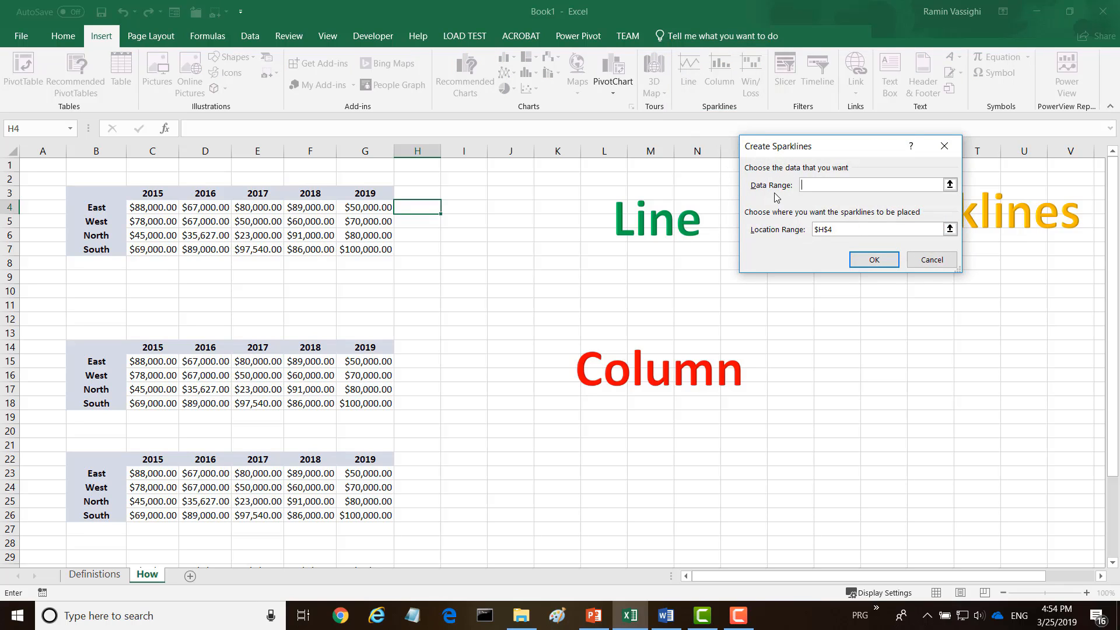
pyautogui.click(178, 207)
pyautogui.moveTo(178, 207); pyautogui.dragTo(373, 208)
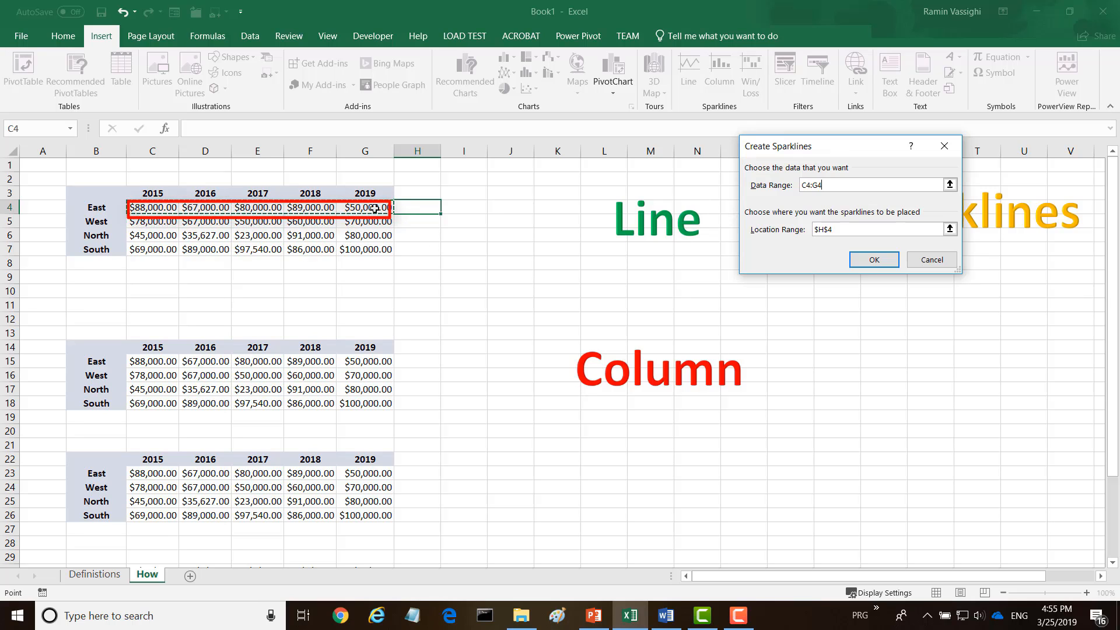
pyautogui.click(867, 260)
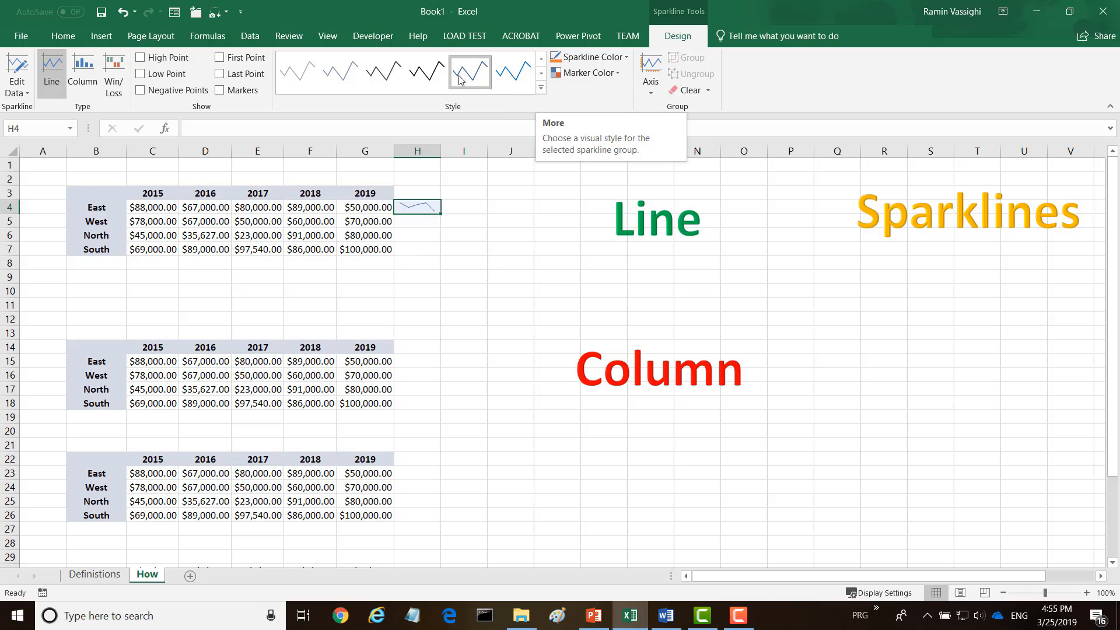
# Turn on the high point and markers, then fill the sparkline down to H5:H7
pyautogui.click(141, 59)
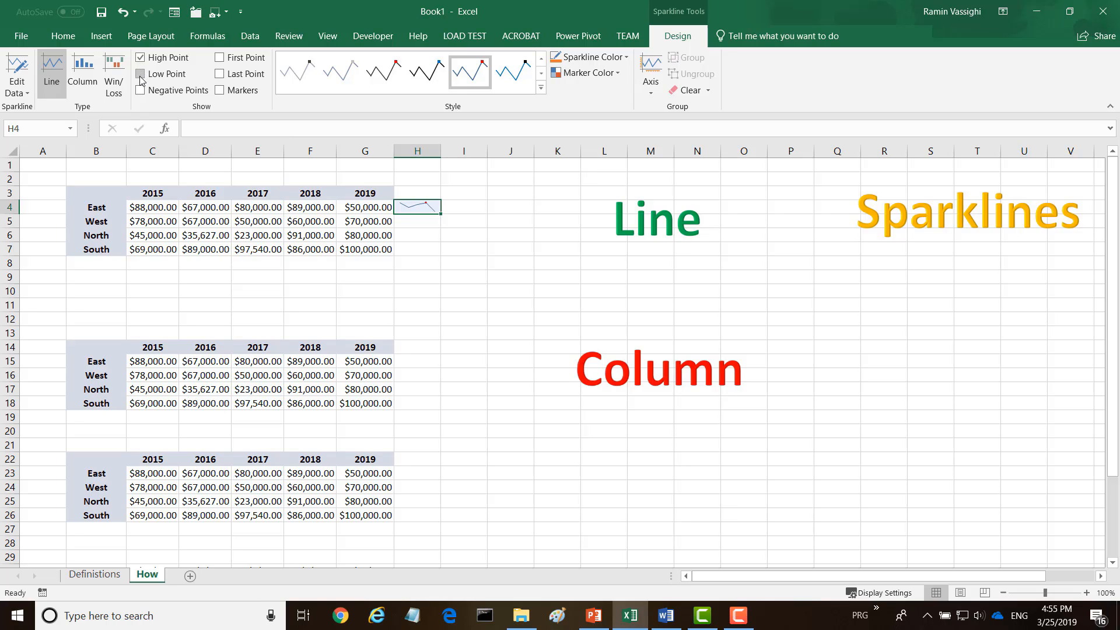
pyautogui.click(140, 74)
pyautogui.click(149, 75)
pyautogui.click(219, 91)
pyautogui.moveTo(440, 214); pyautogui.dragTo(413, 246)
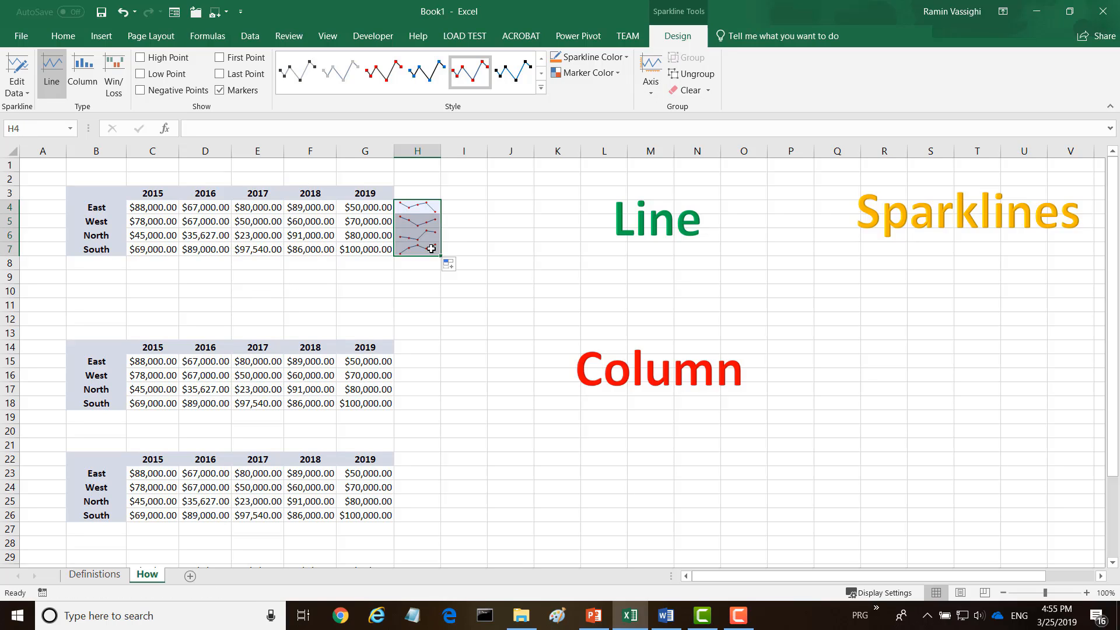
pyautogui.click(471, 208)
# Insert line sparklines in J4:J7 using the C4:G7 table as the data range
pyautogui.moveTo(505, 208); pyautogui.dragTo(500, 253)
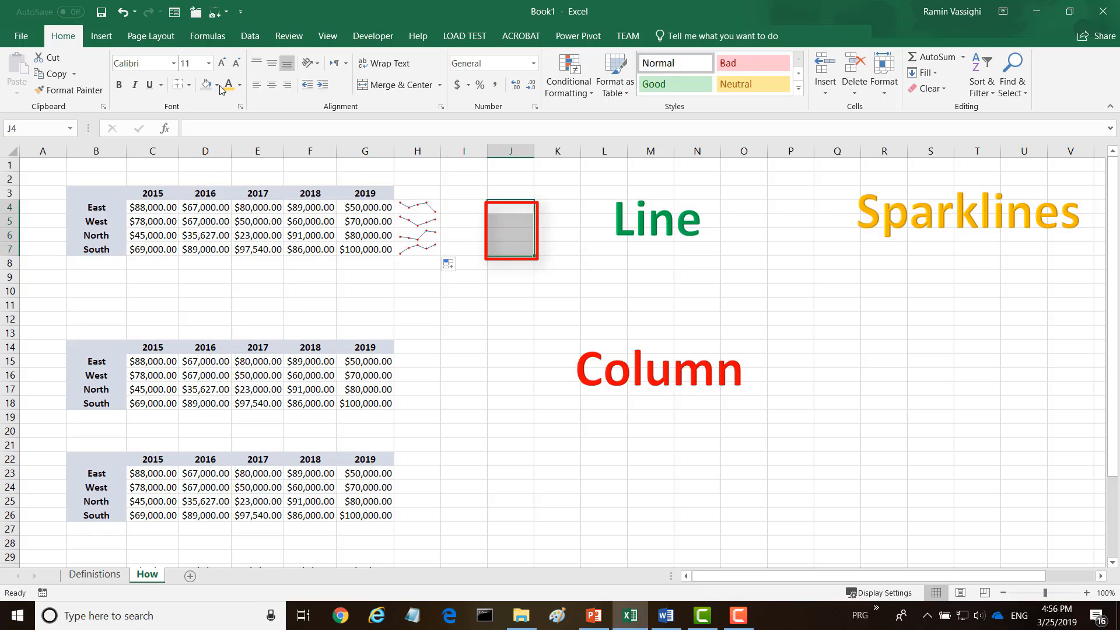
pyautogui.click(98, 38)
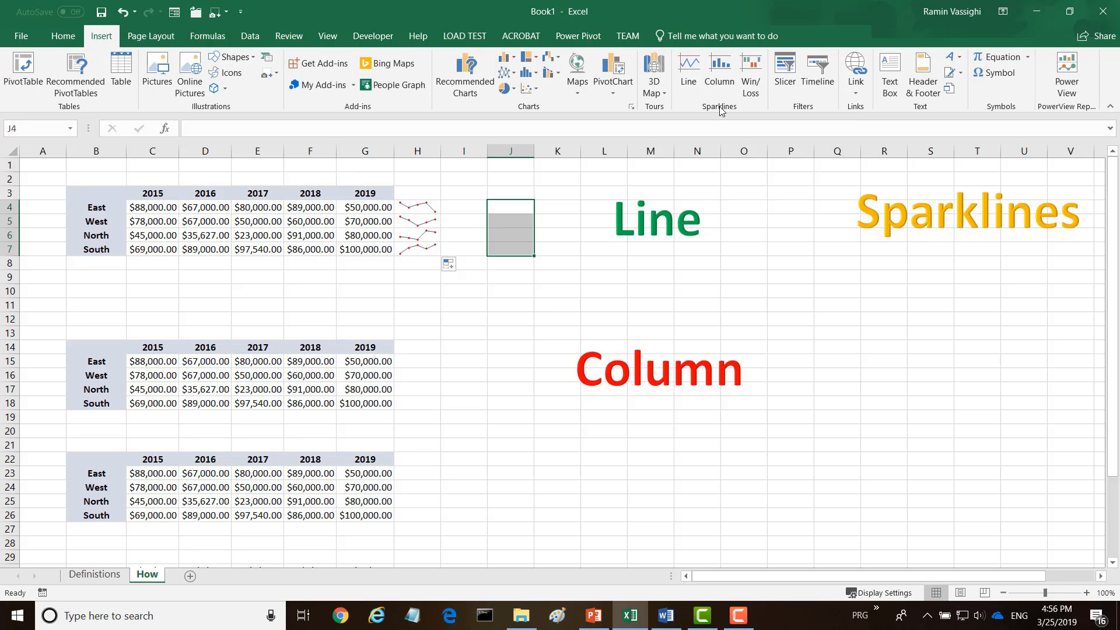
pyautogui.click(688, 68)
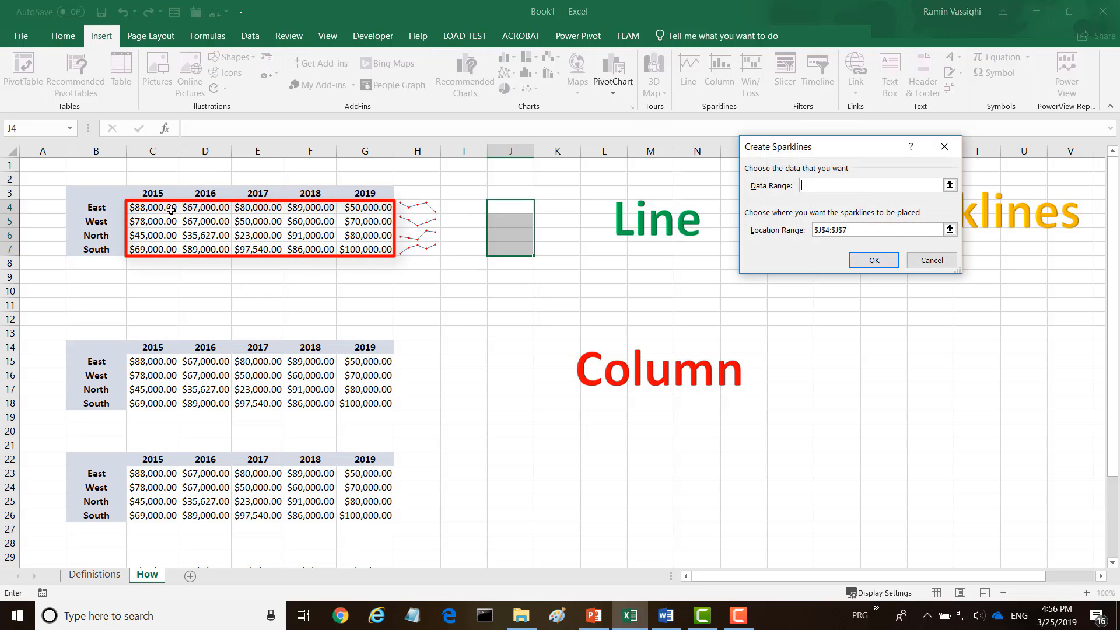
pyautogui.moveTo(146, 207); pyautogui.dragTo(348, 247)
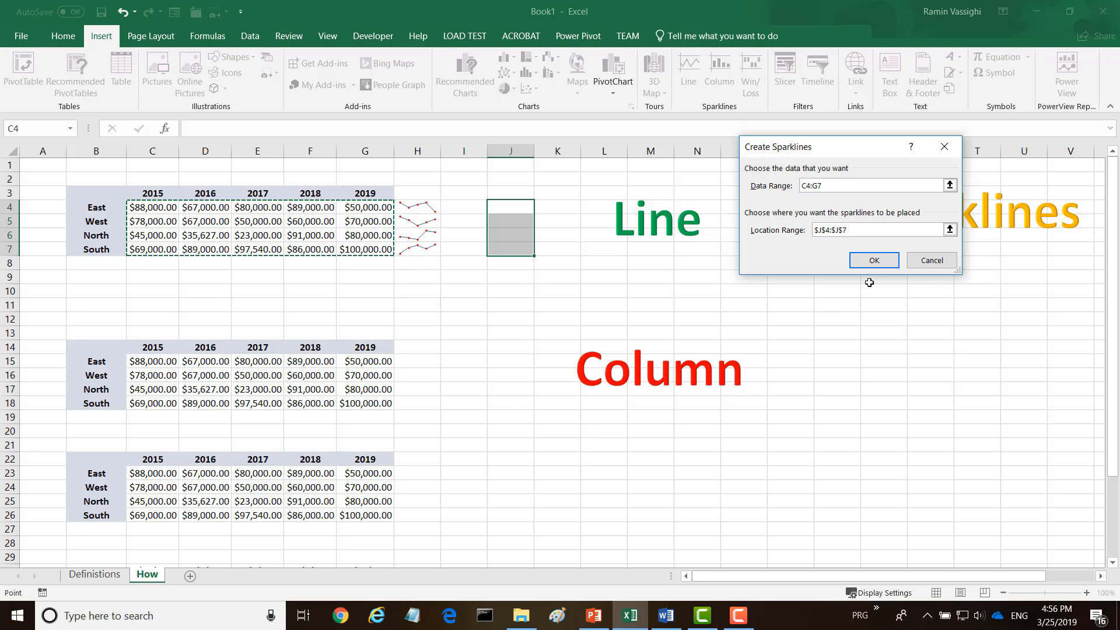
pyautogui.click(874, 260)
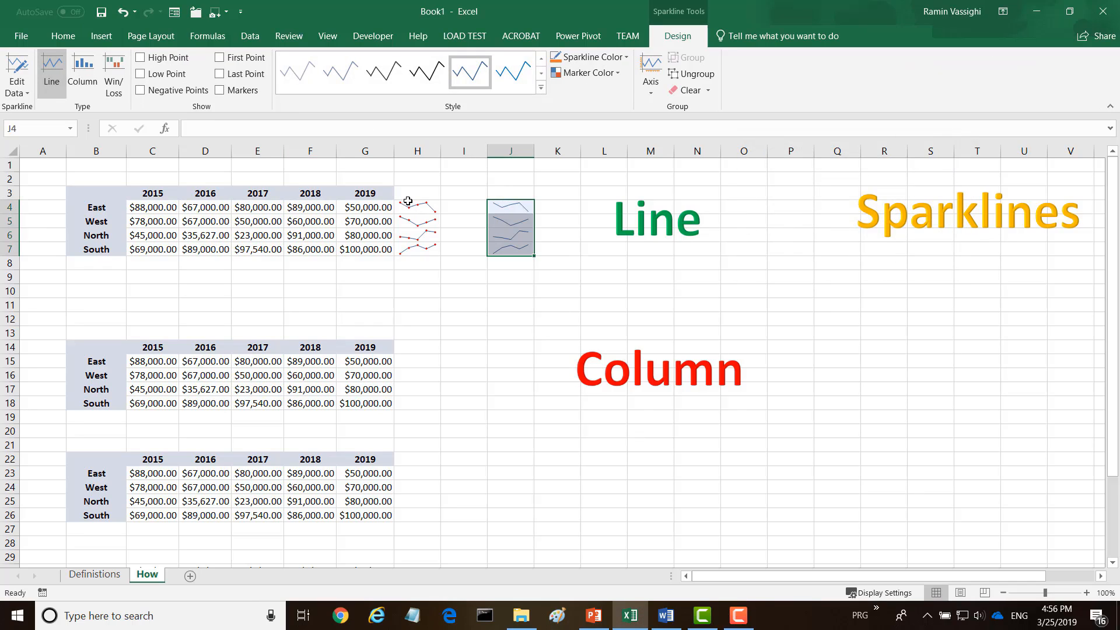
# Show markers on the J4:J7 sparklines and raise their line weight to 1 pt
pyautogui.click(219, 90)
pyautogui.click(625, 60)
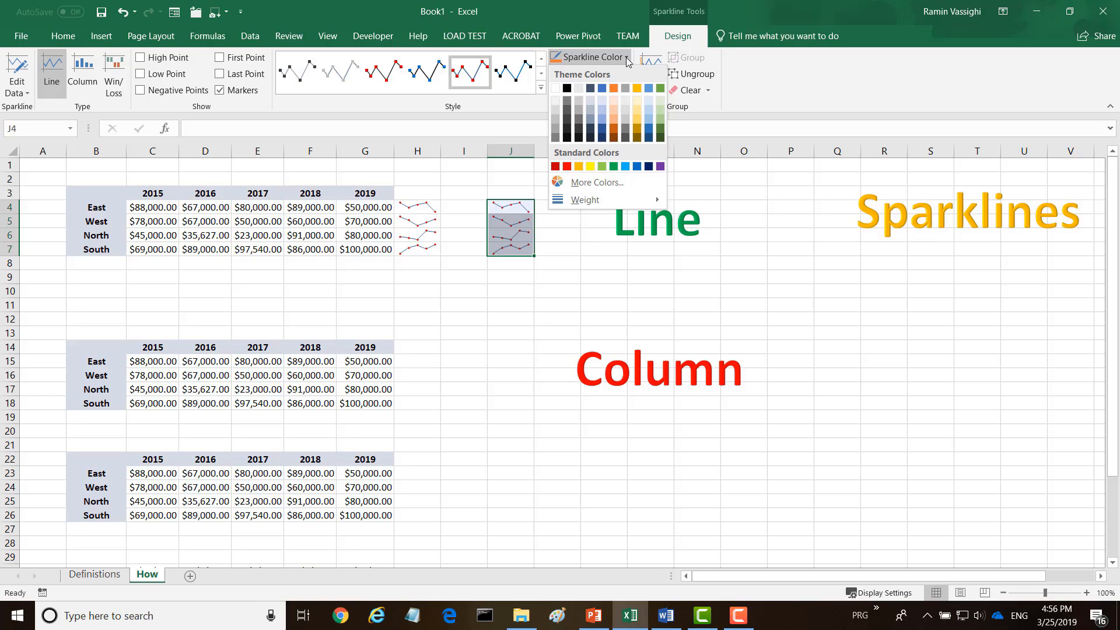
pyautogui.moveTo(590, 199)
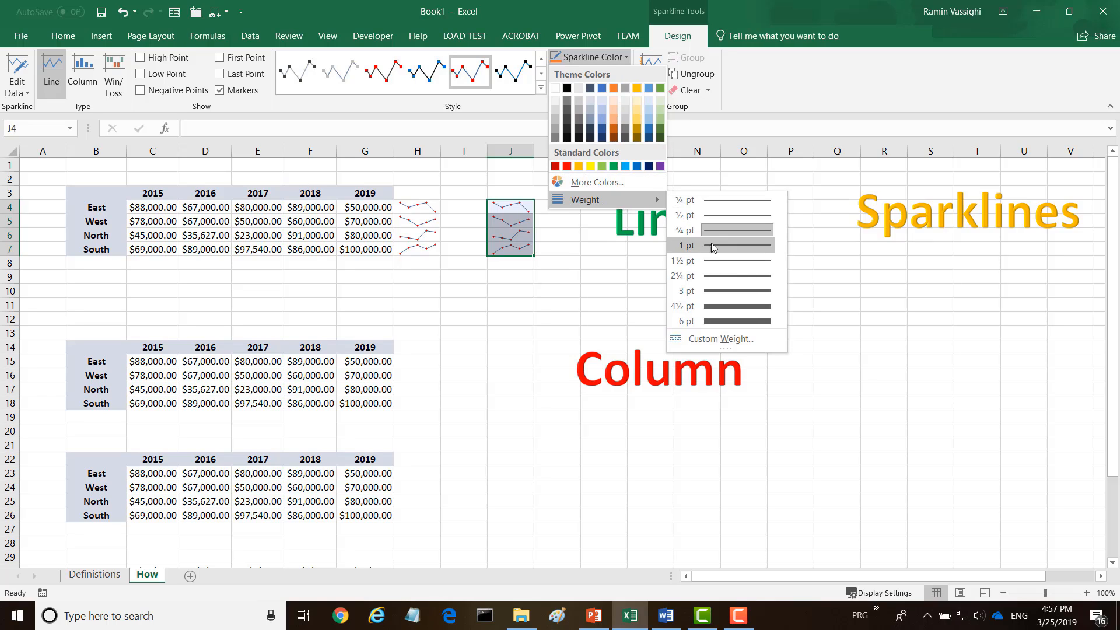
pyautogui.click(723, 262)
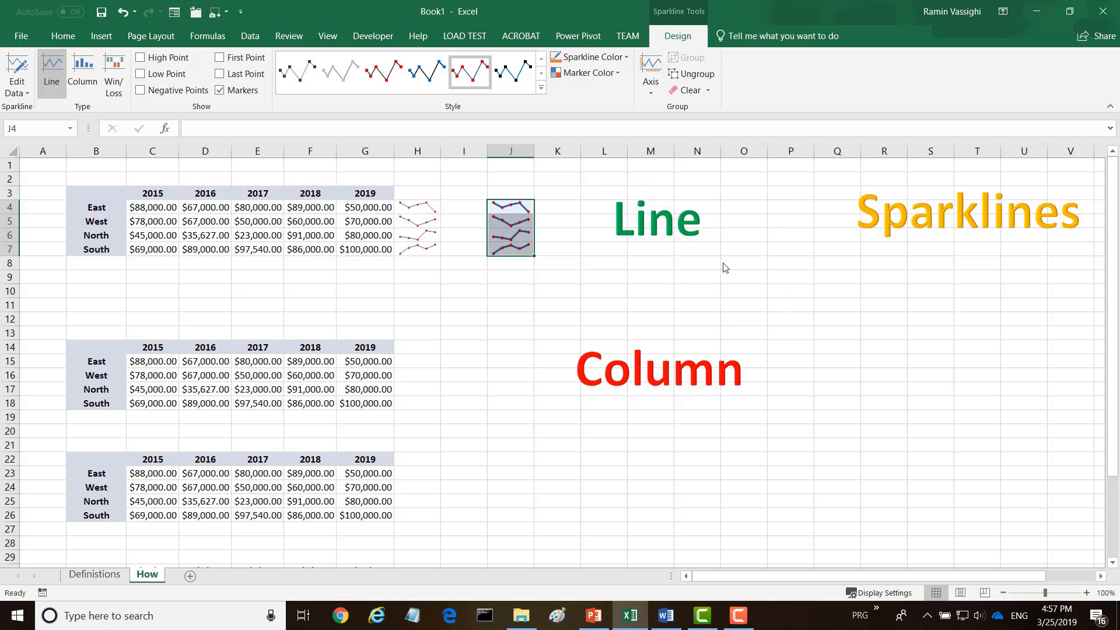
pyautogui.click(495, 278)
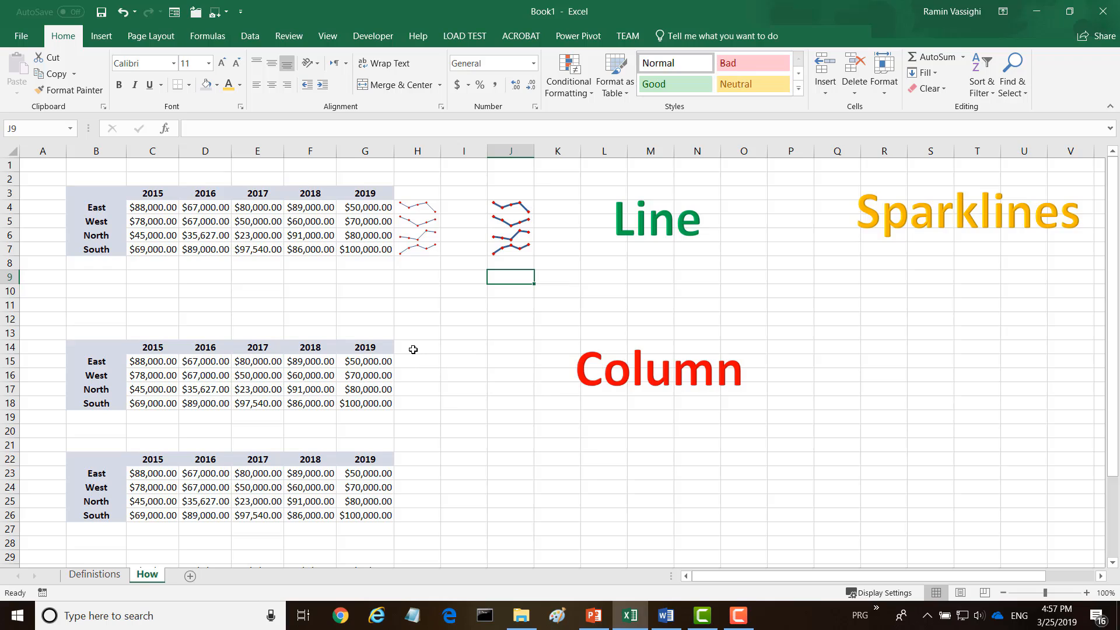
# Insert column sparklines into H15:H18 with data range C15:G18
pyautogui.moveTo(418, 365); pyautogui.dragTo(419, 407)
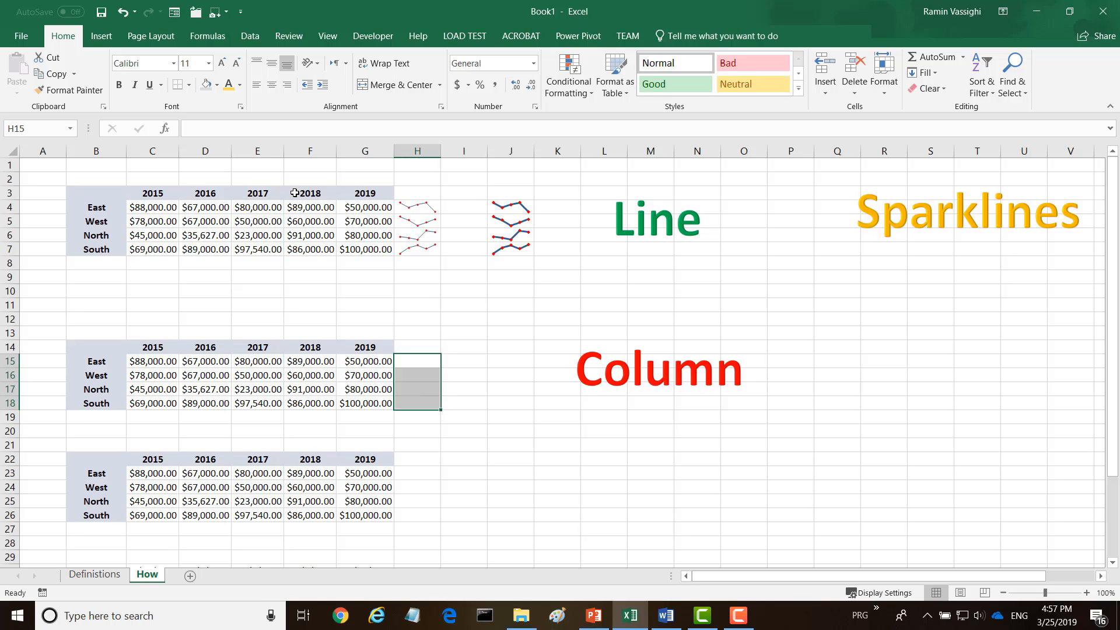
pyautogui.click(101, 36)
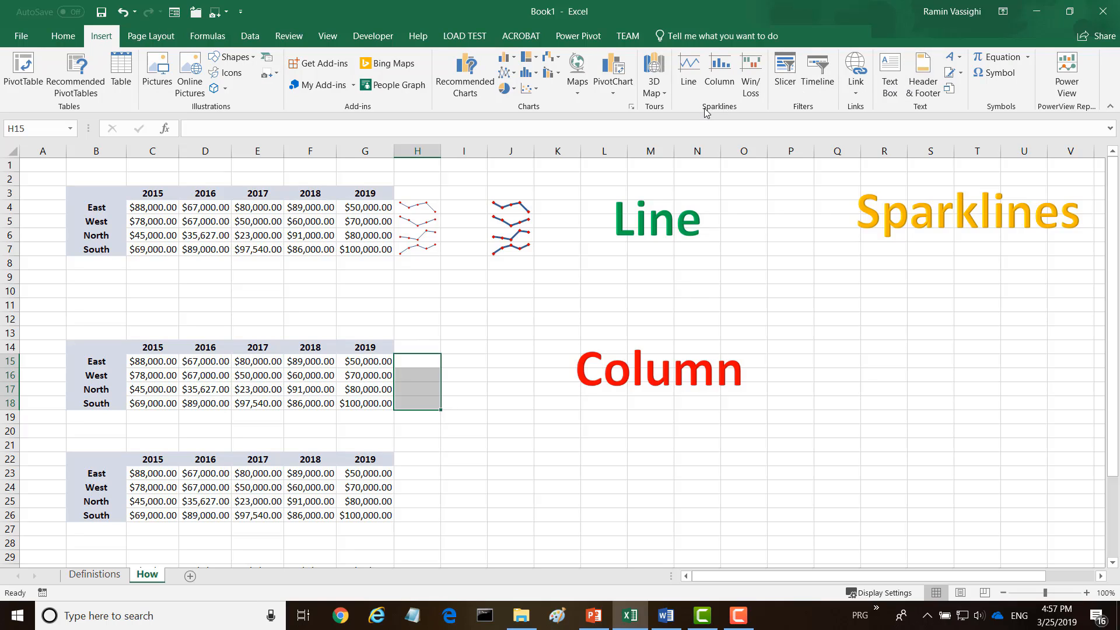
pyautogui.click(726, 82)
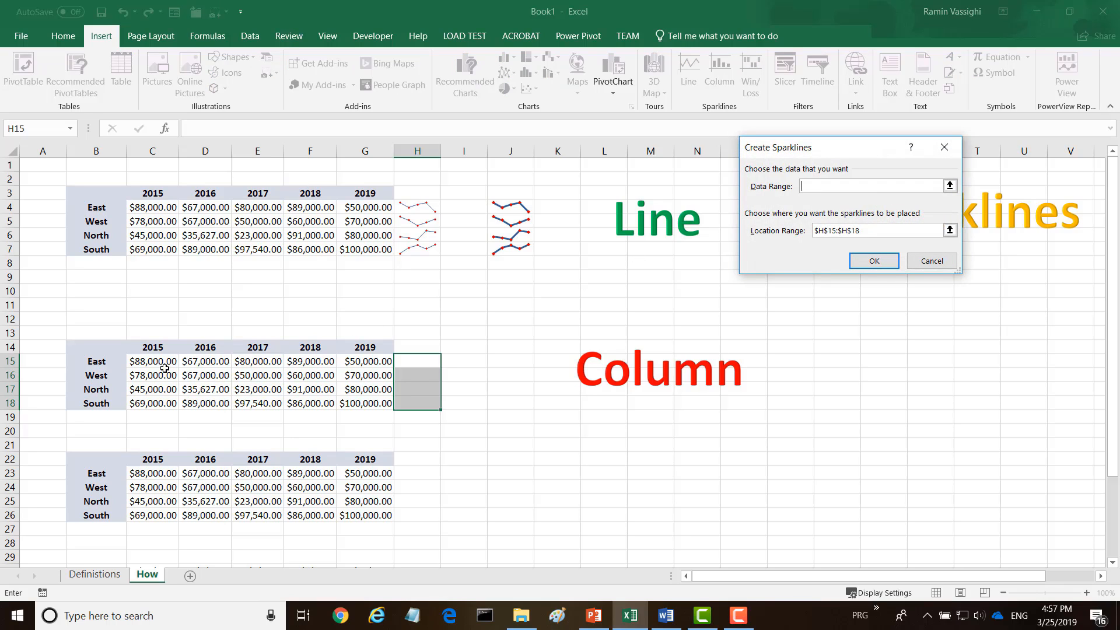
pyautogui.moveTo(145, 361); pyautogui.dragTo(349, 402)
pyautogui.click(869, 261)
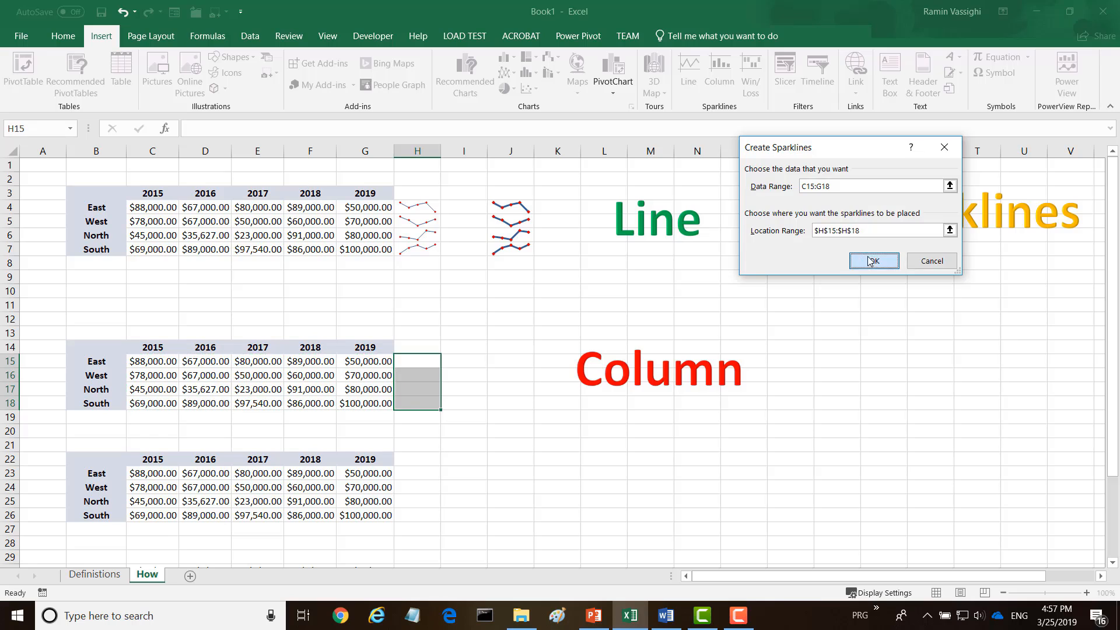
pyautogui.click(481, 414)
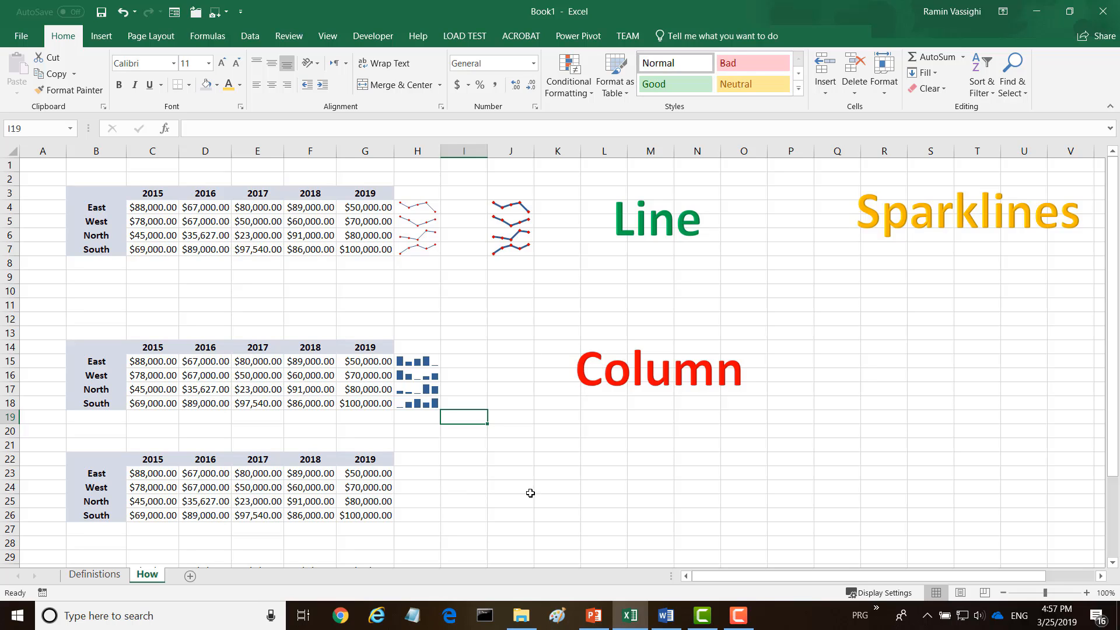
pyautogui.scroll(-4, 527, 493)
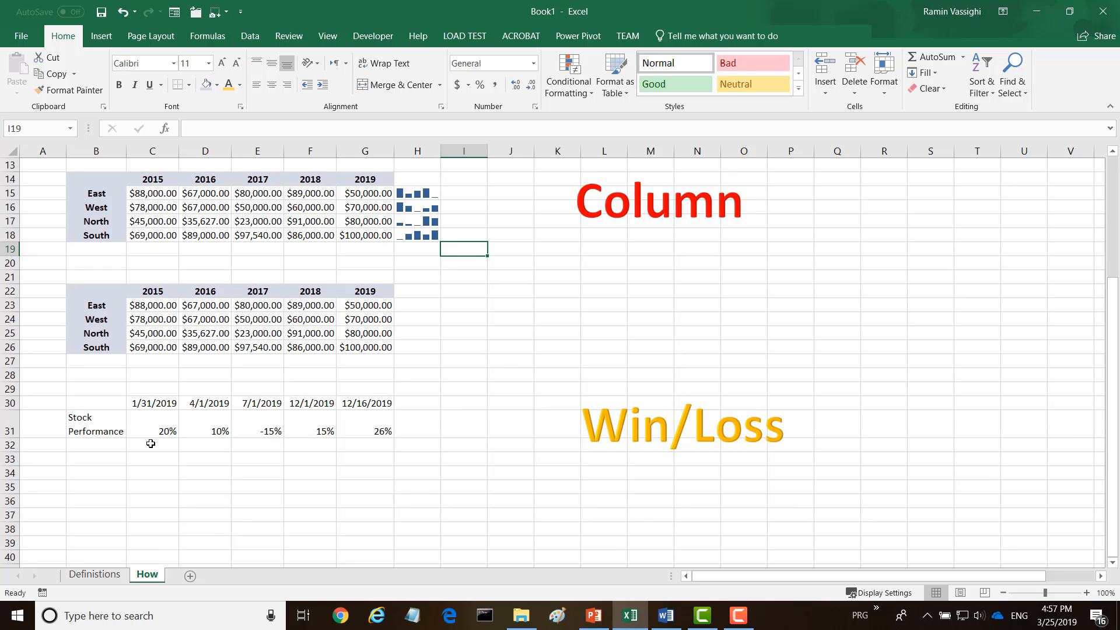
# Insert a win/loss sparkline in H31 from the C31:G31 stock performance values
pyautogui.click(412, 417)
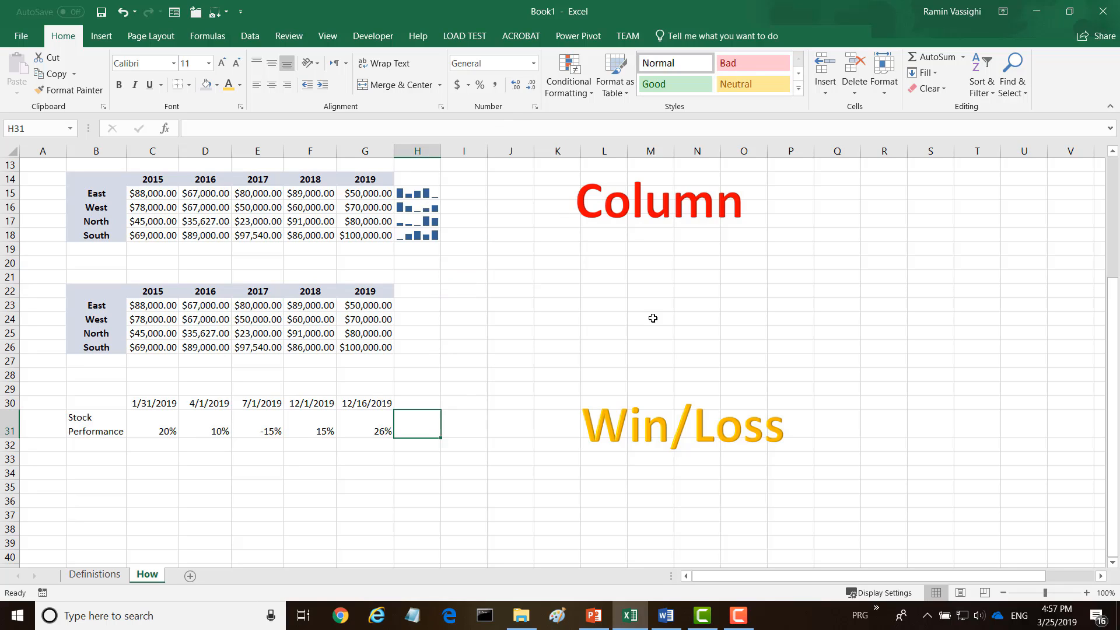
pyautogui.click(103, 36)
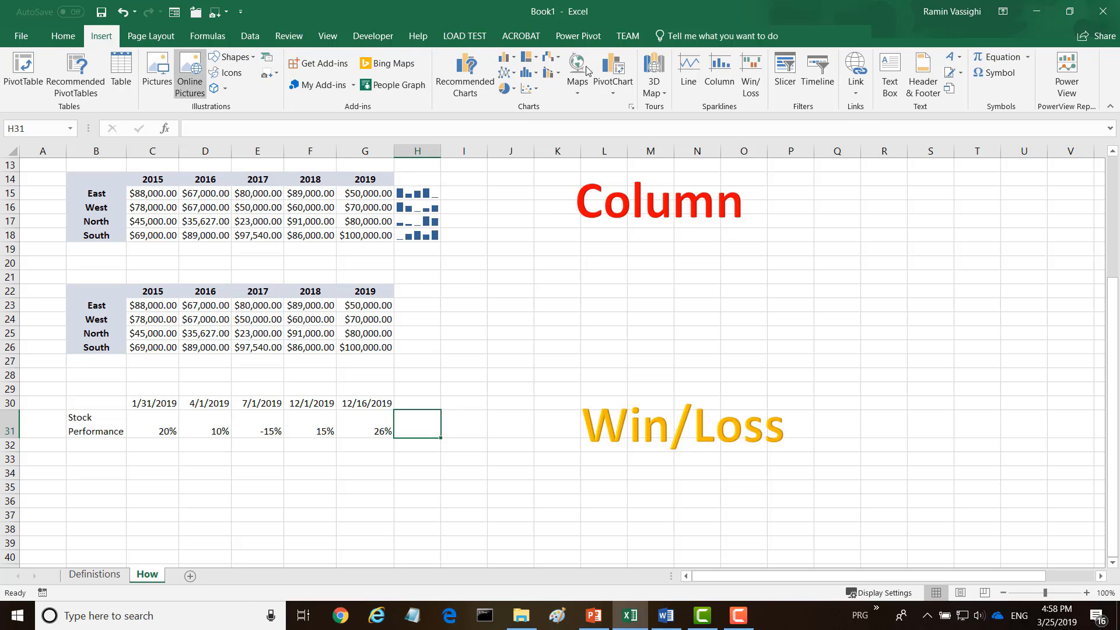
pyautogui.click(751, 76)
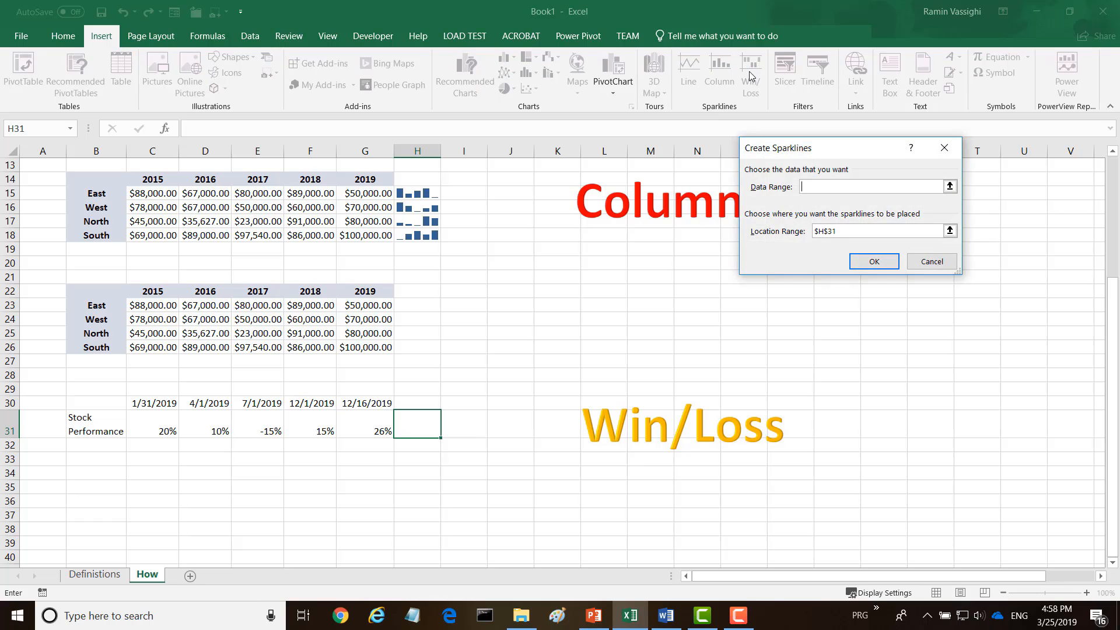
pyautogui.moveTo(163, 425); pyautogui.dragTo(380, 421)
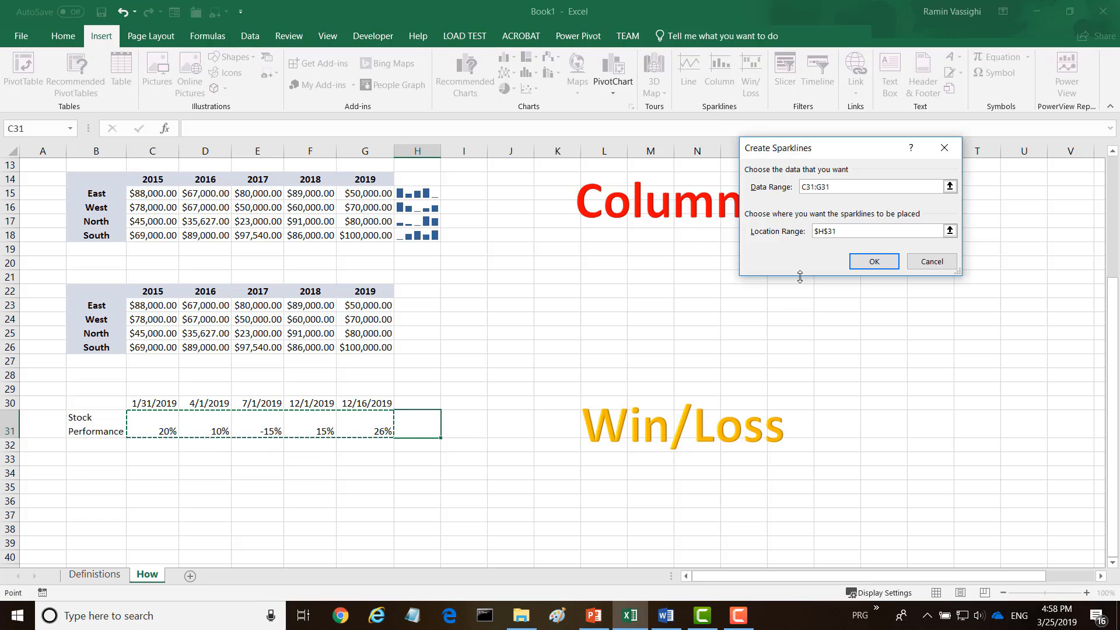
pyautogui.click(873, 262)
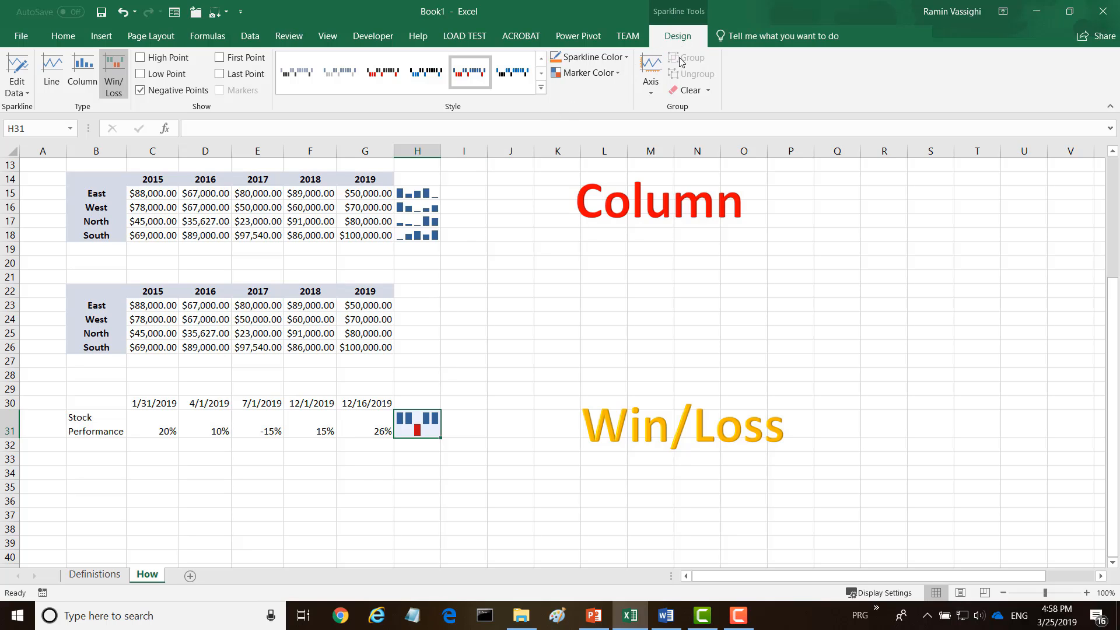
pyautogui.click(626, 58)
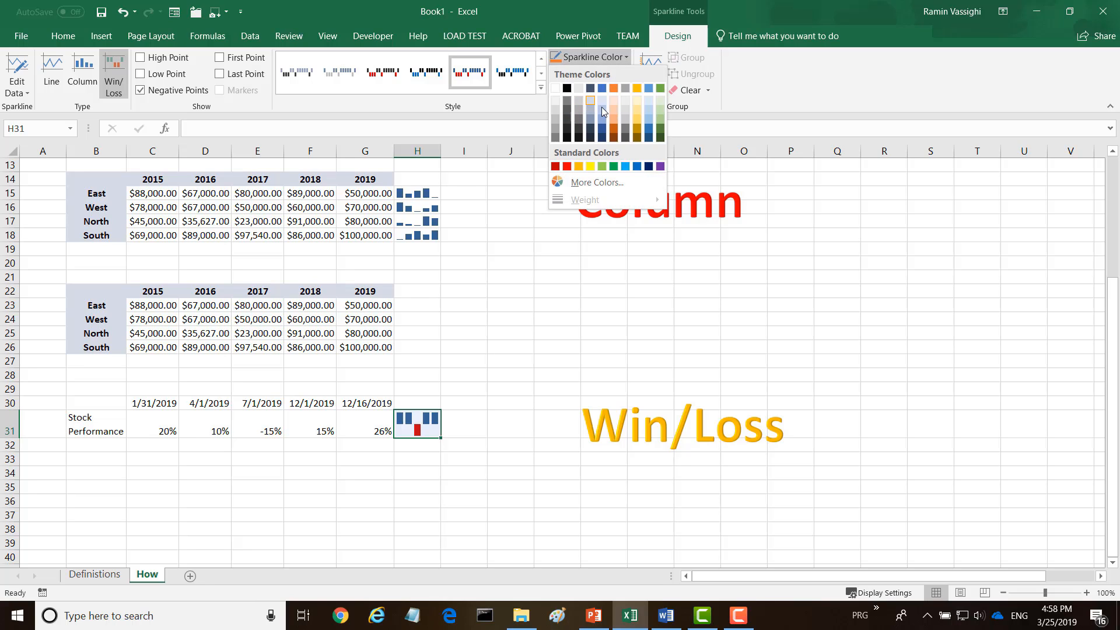
pyautogui.click(513, 106)
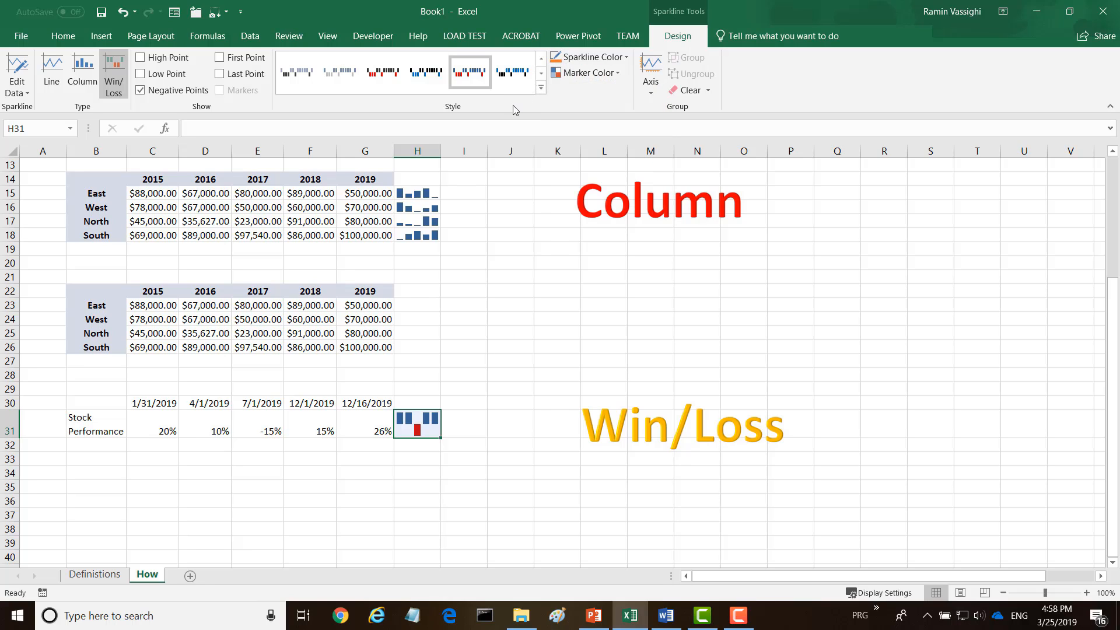
pyautogui.click(606, 76)
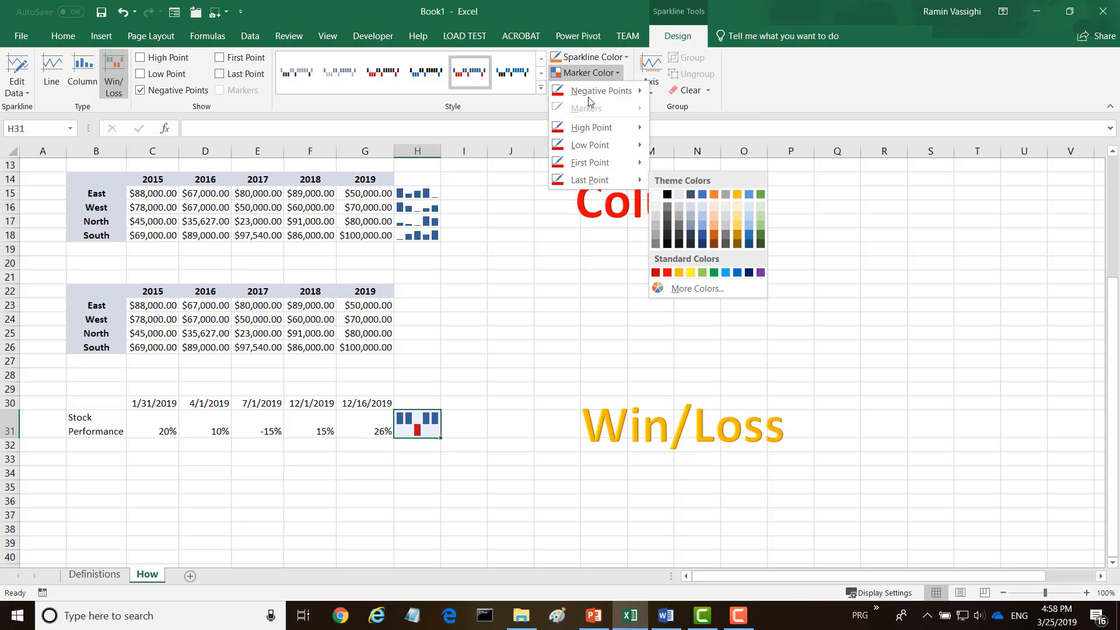
pyautogui.moveTo(590, 98)
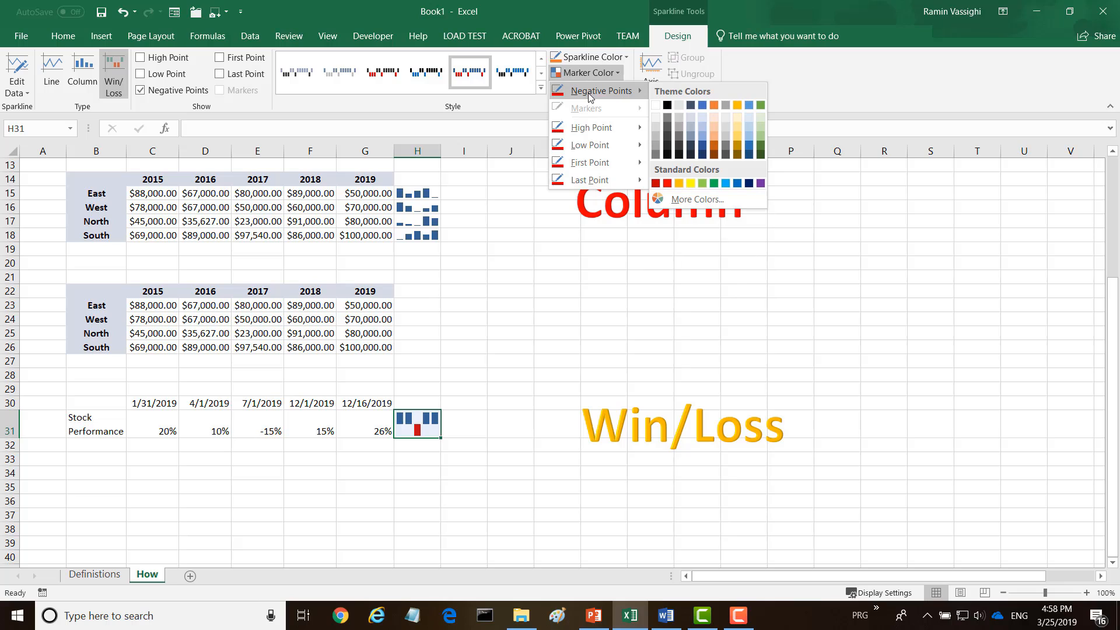
pyautogui.moveTo(585, 133)
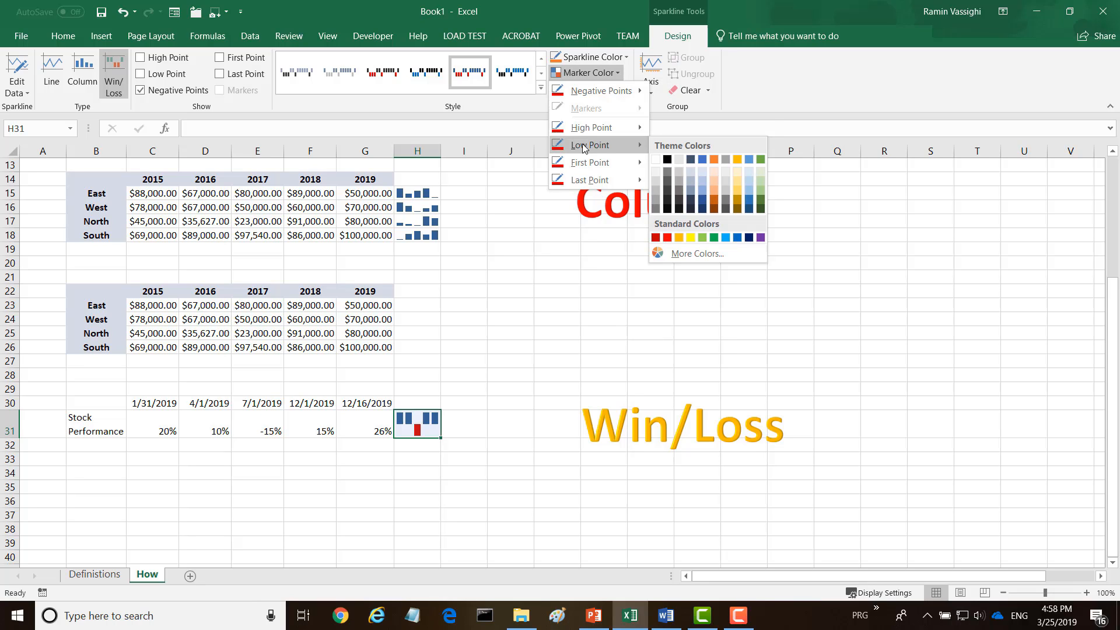
pyautogui.click(512, 107)
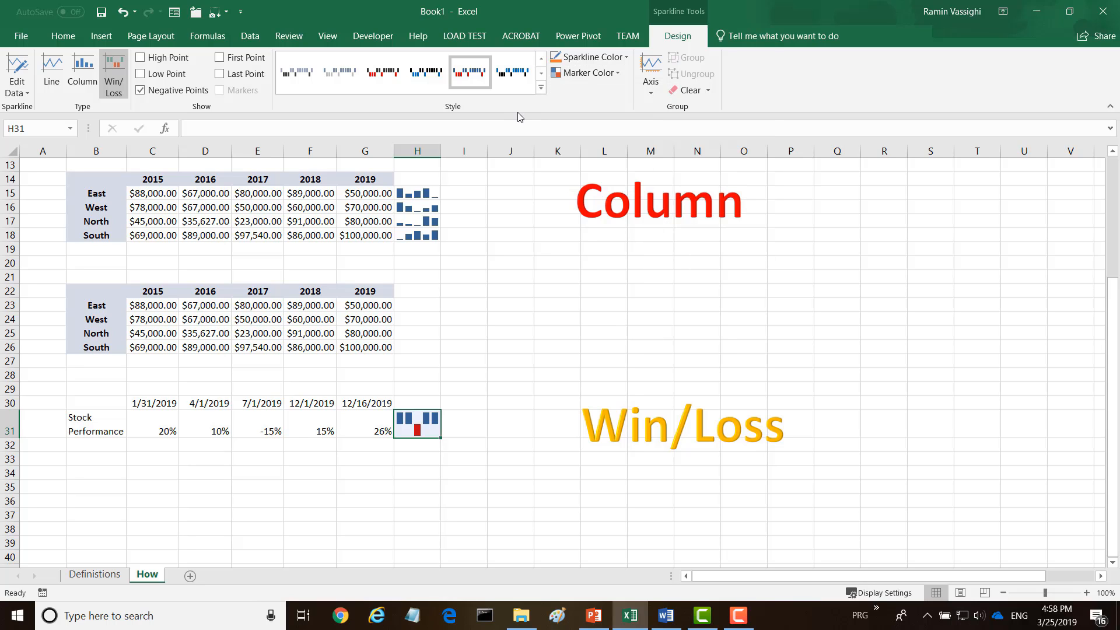
pyautogui.scroll(4, 502, 228)
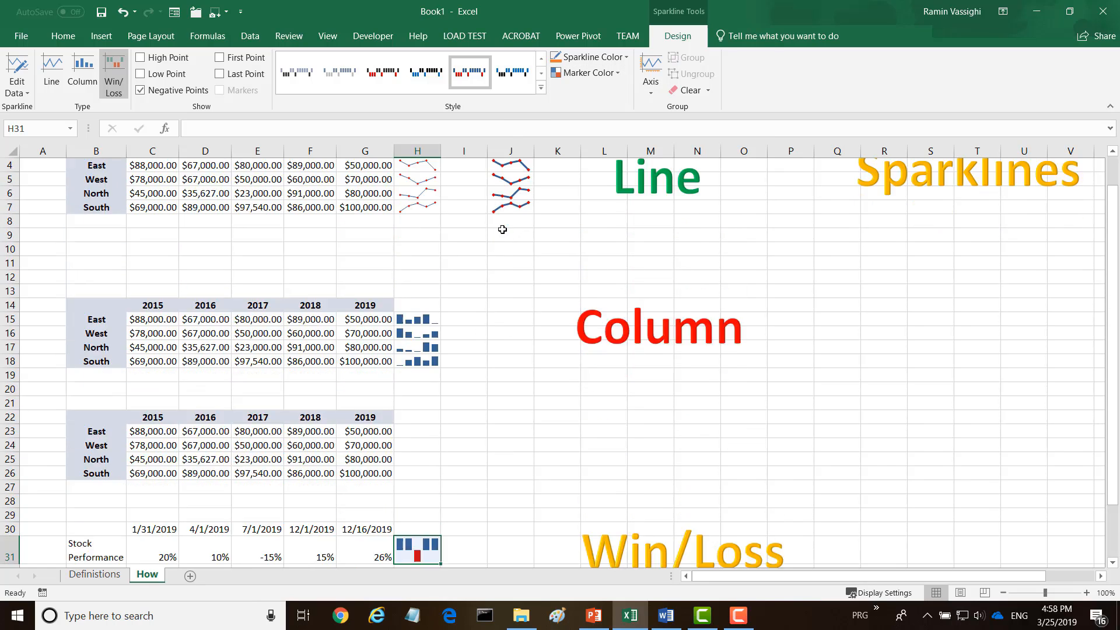